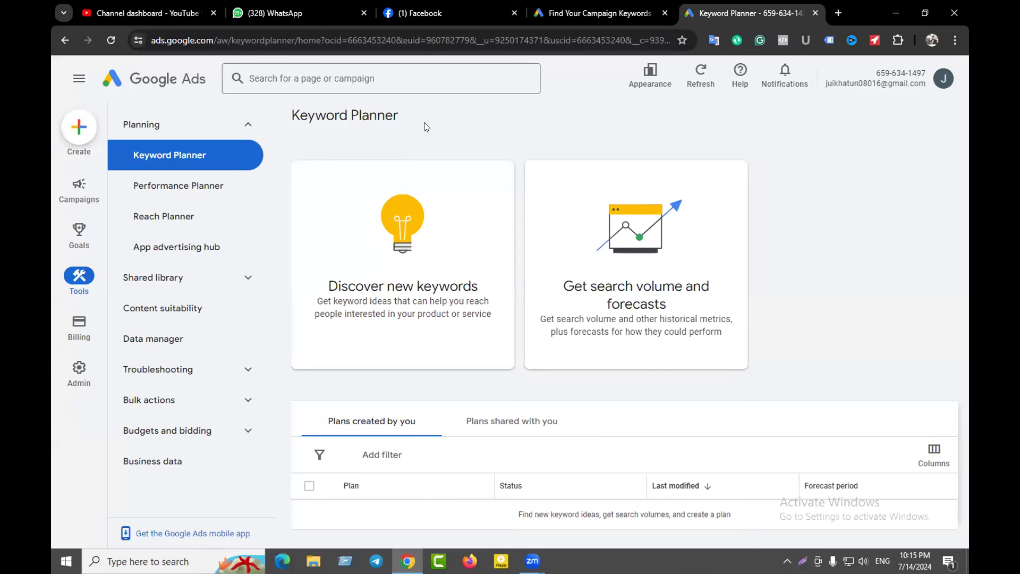
Step: Start a new campaign and choose Website traffic as its objective
left_click(89, 130)
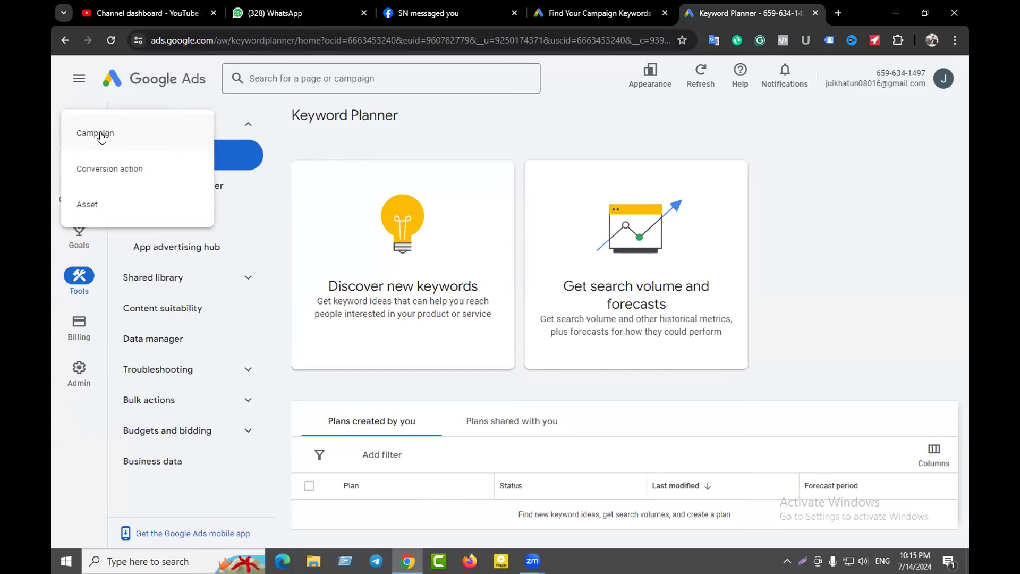
left_click(101, 134)
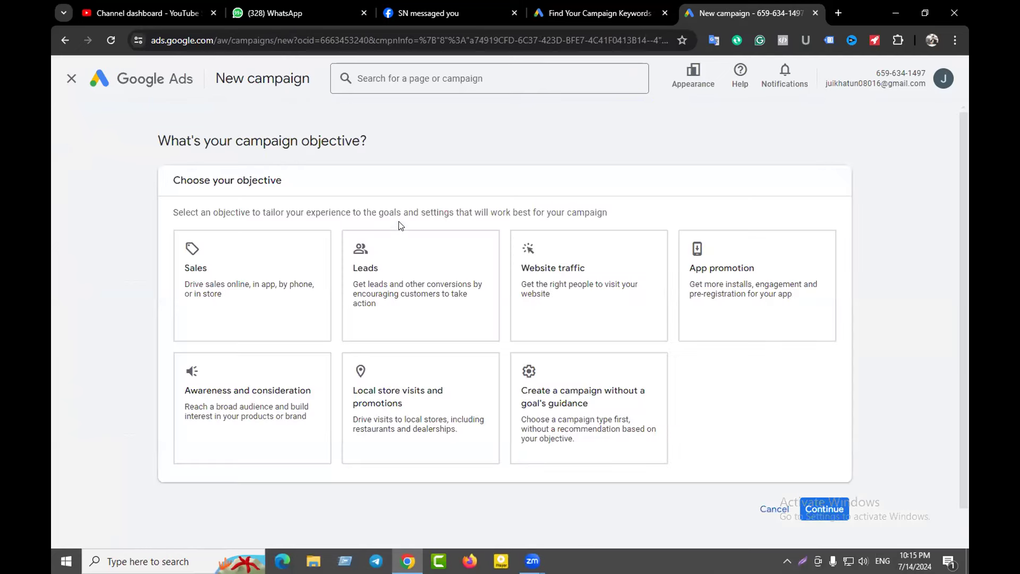
left_click(233, 264)
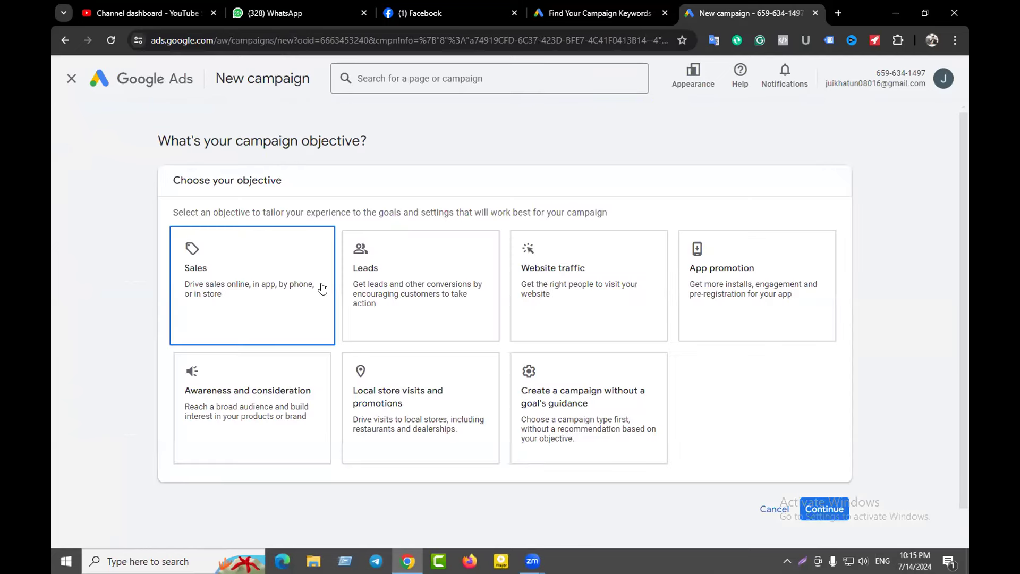
left_click(414, 269)
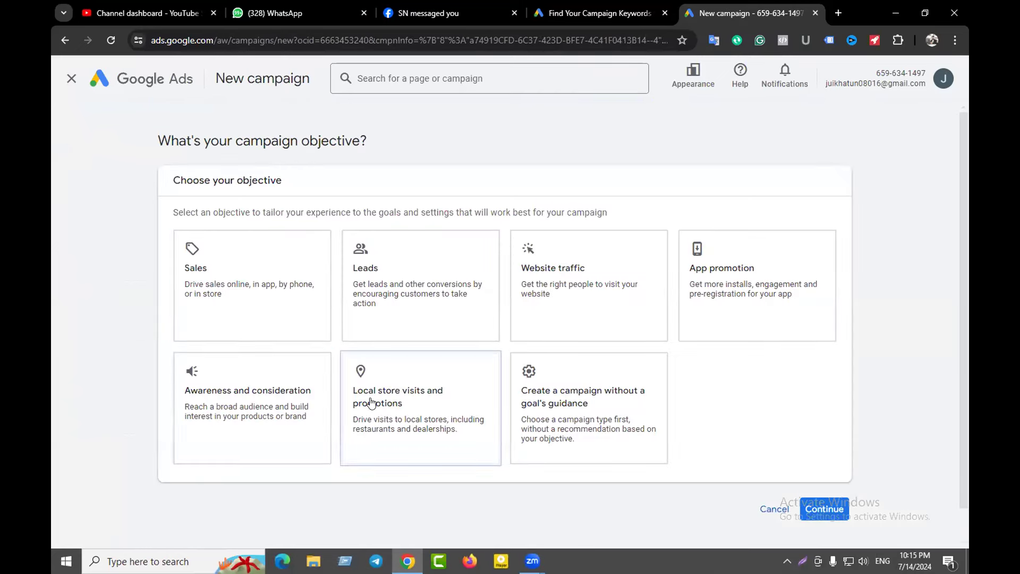
left_click(559, 284)
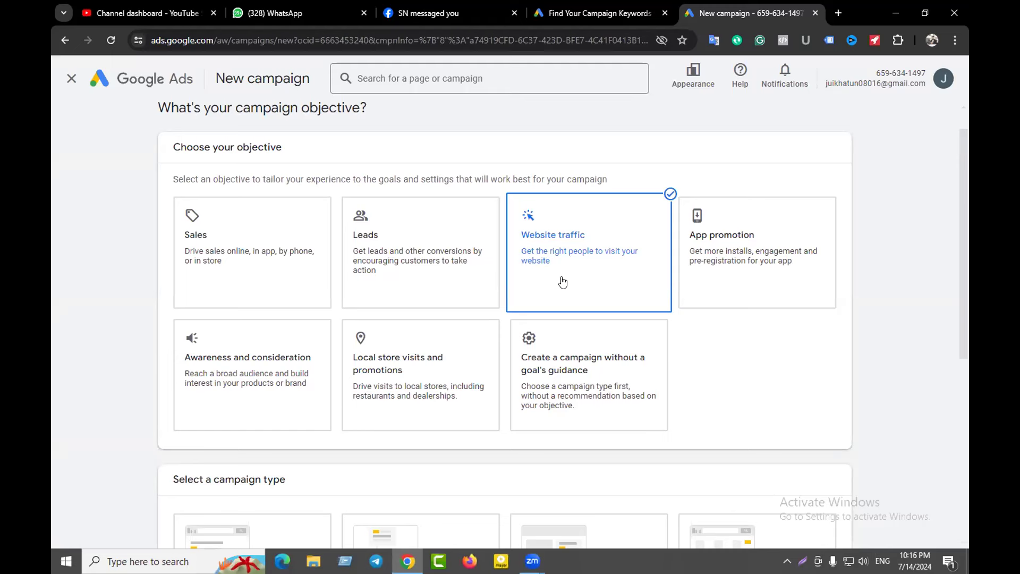
left_click(562, 246)
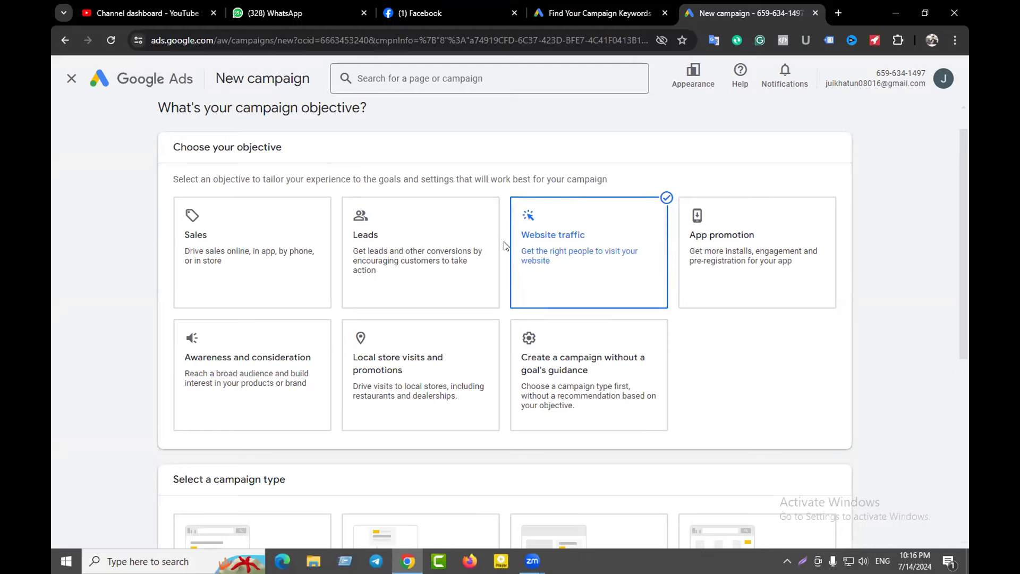
Step: Select Search as the campaign type
scroll(584, 268, "down", 3)
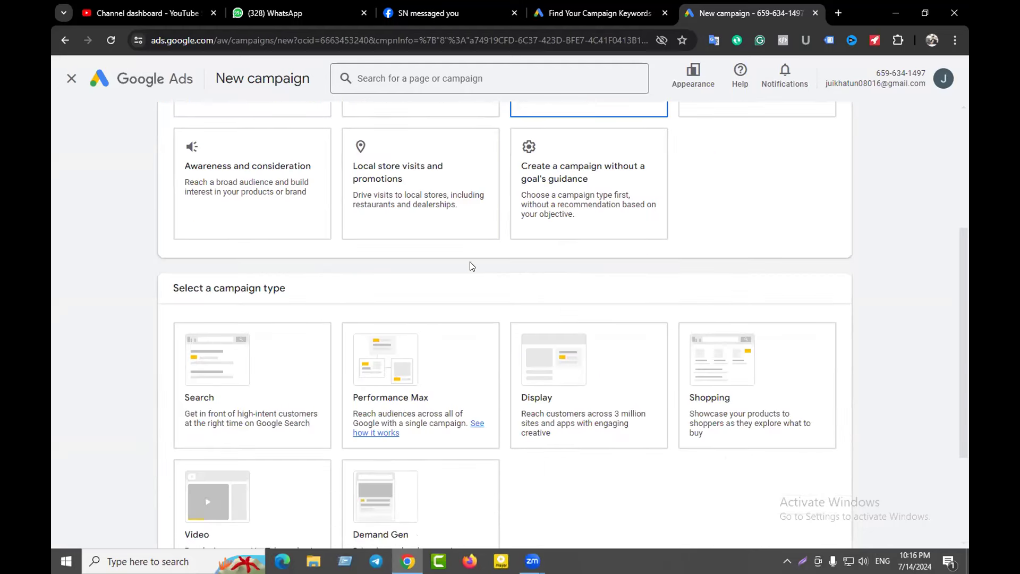
scroll(460, 268, "down", 3)
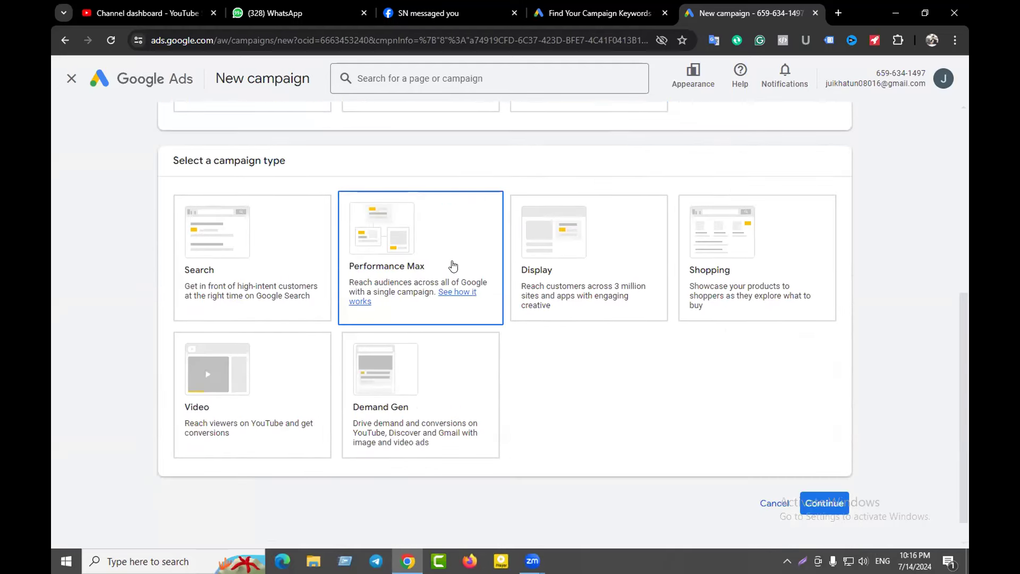
left_click(251, 264)
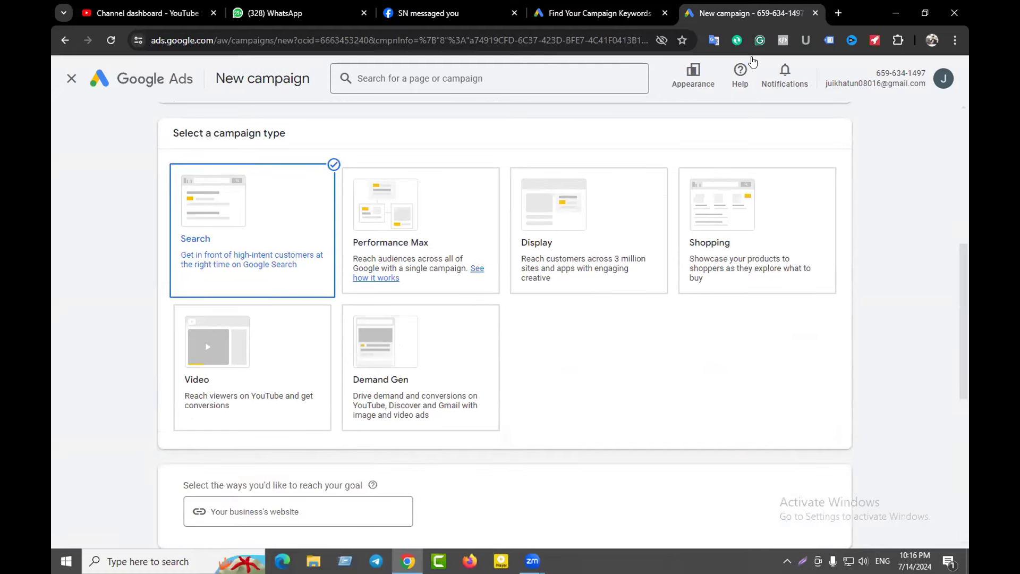
left_click(292, 208)
Step: Copy the address clienthunting.xyz from a new browser tab and enter it as the business's website for reaching the goal
scroll(260, 266, "down", 3)
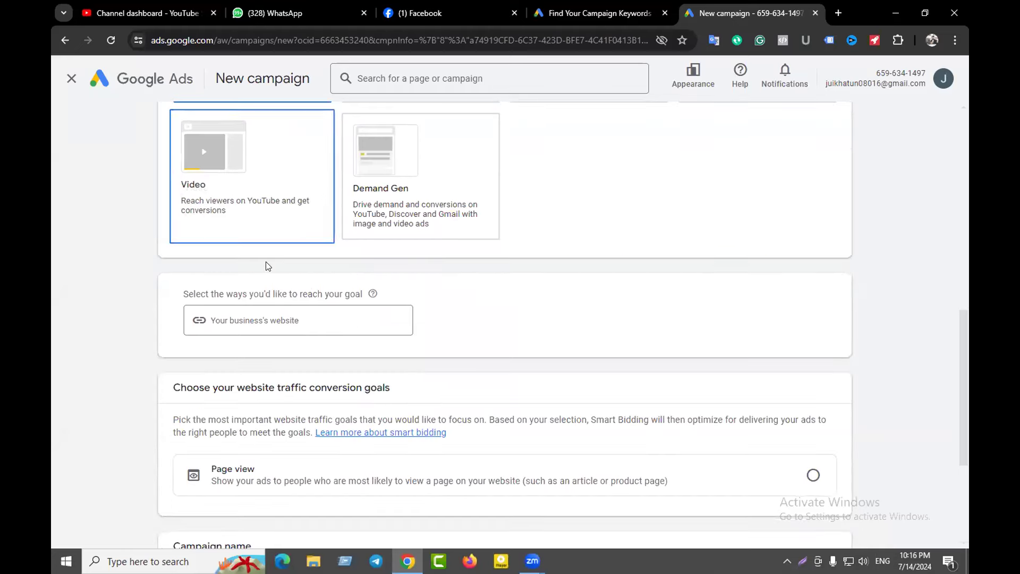
scroll(328, 281, "down", 1)
scroll(327, 281, "down", 1)
left_click(241, 188)
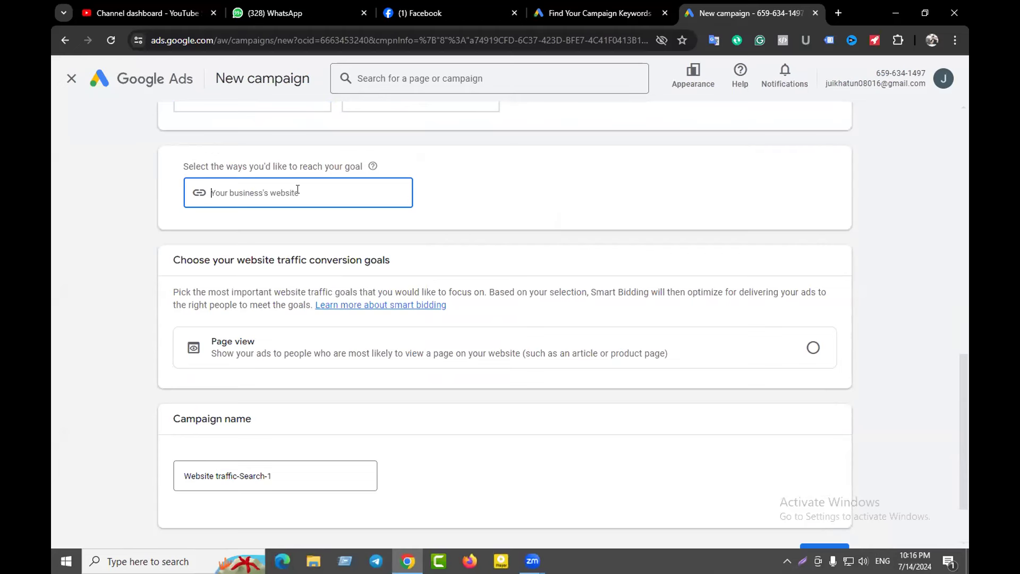
key("ctrl+t")
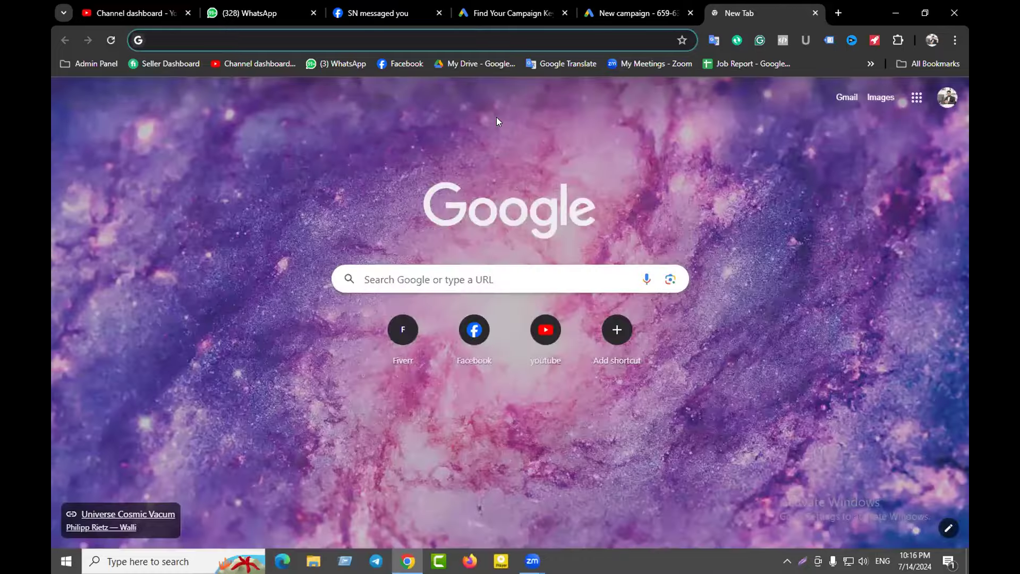
type("c")
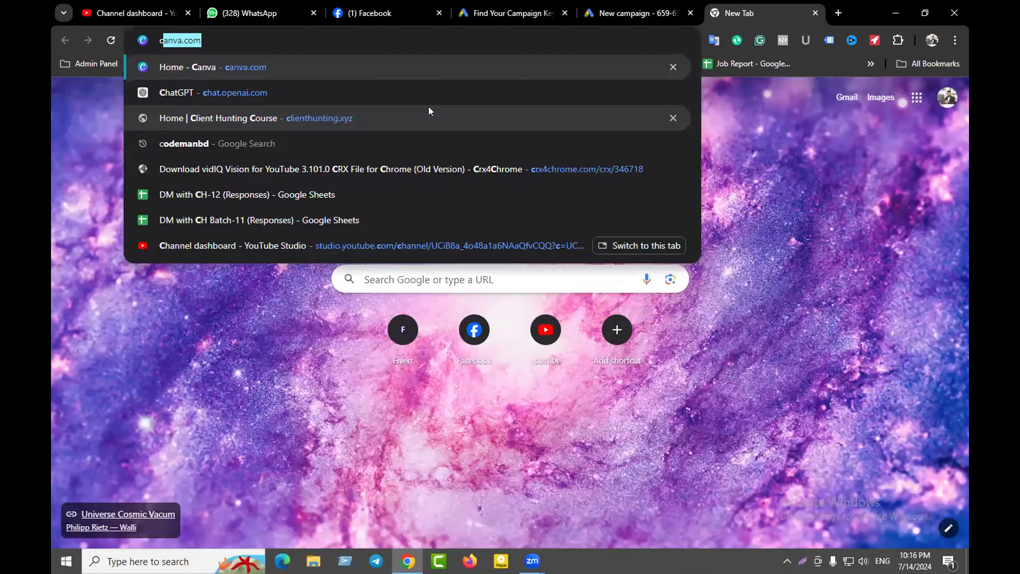
type("l")
left_click(287, 40)
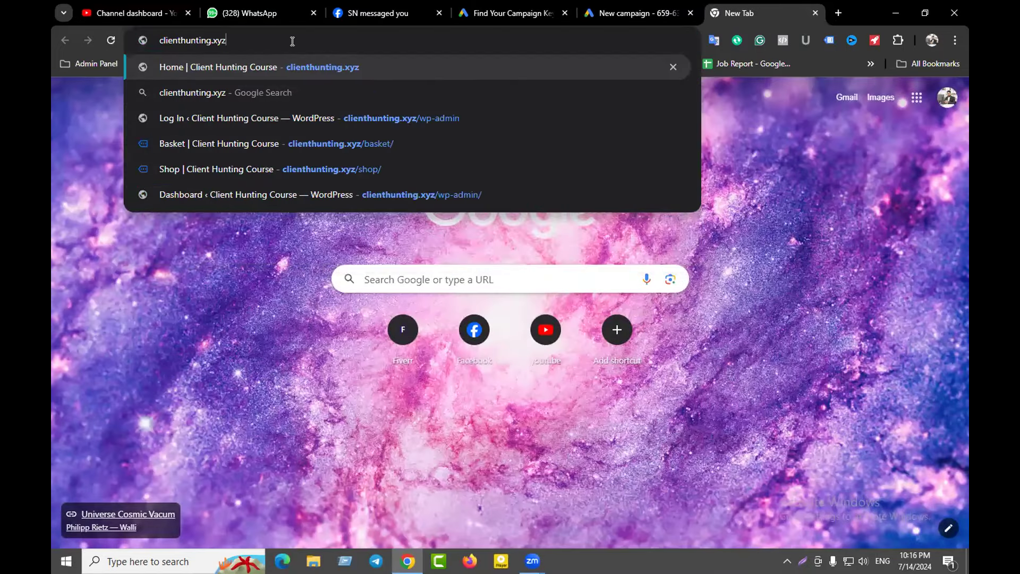
left_click_drag(242, 36, 148, 40)
key("ctrl+c")
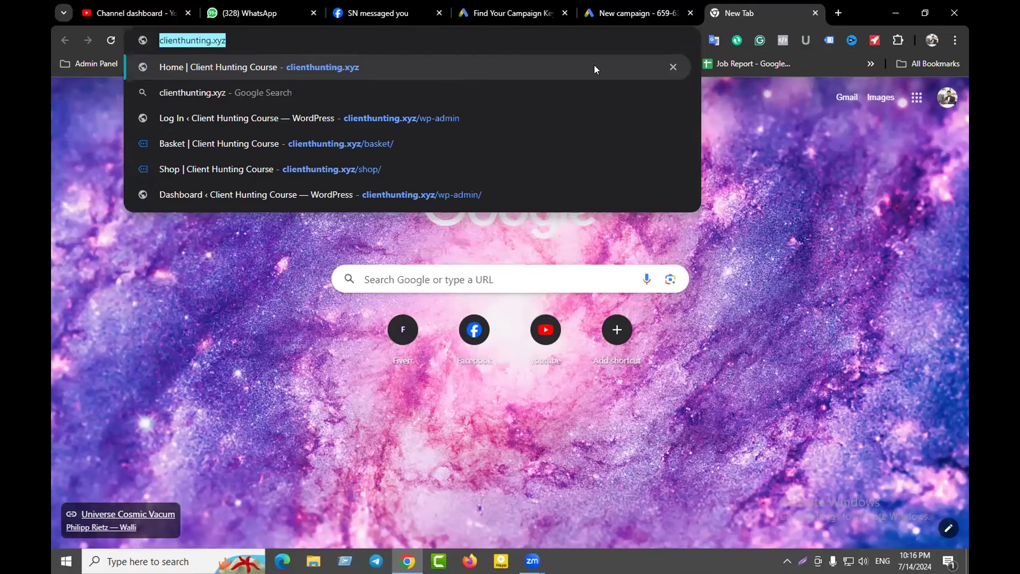
left_click(632, 13)
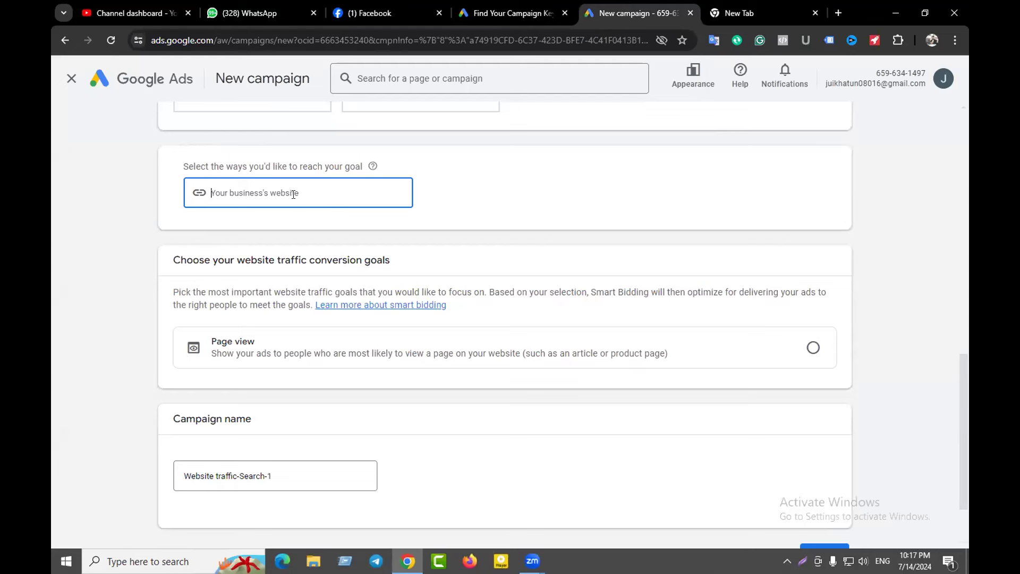
key("ctrl+v")
Step: Review the chosen objective, campaign type, business website and website traffic conversion goals
scroll(510, 186, "up", 5)
scroll(573, 186, "up", 5)
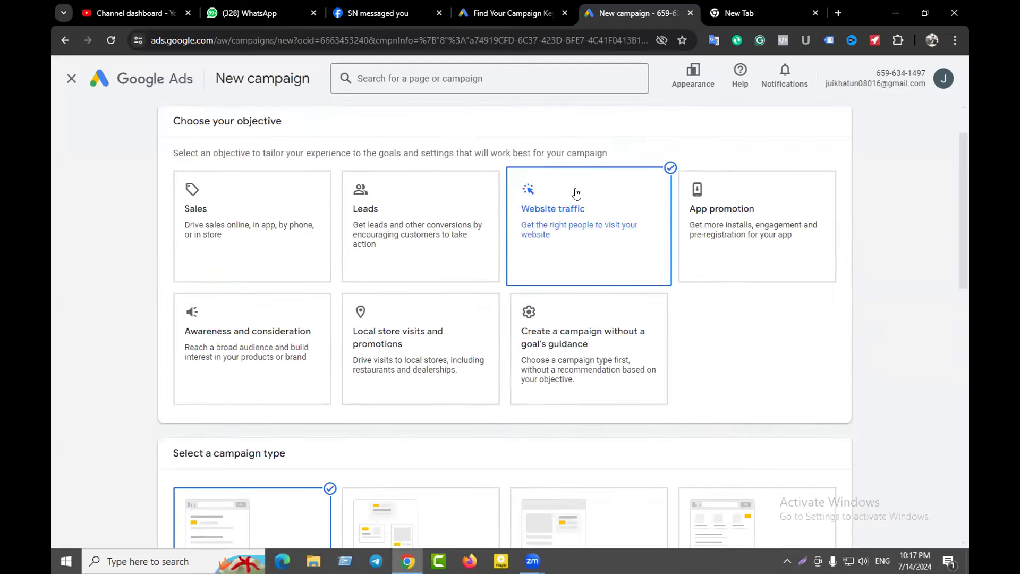
scroll(568, 264, "down", 7)
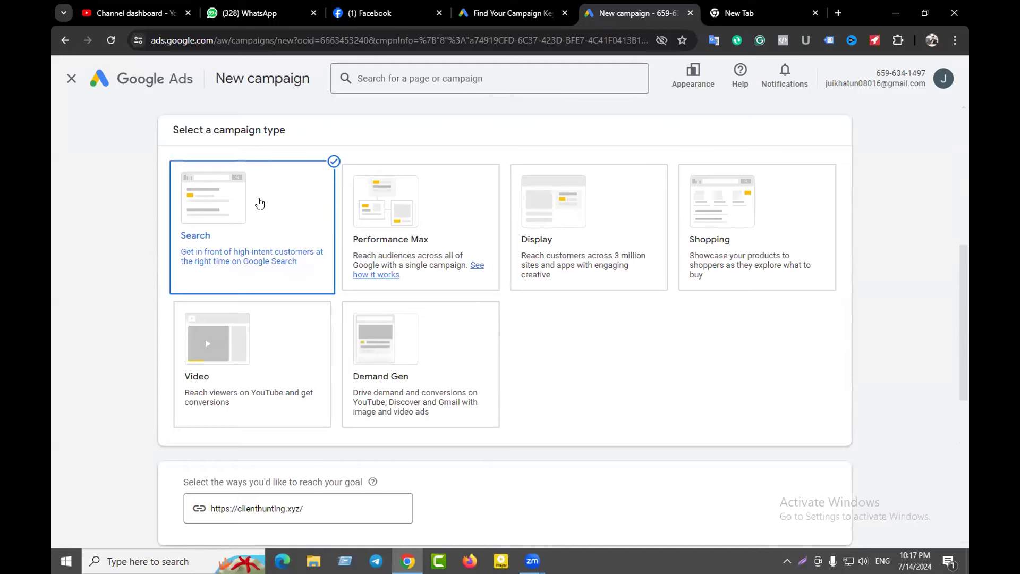
scroll(291, 228, "down", 3)
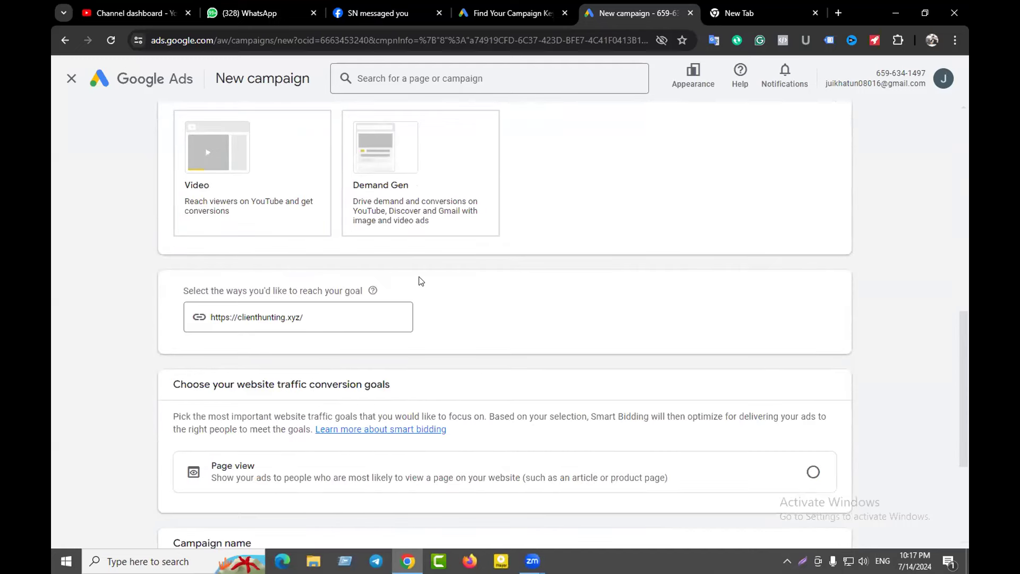
scroll(424, 282, "down", 2)
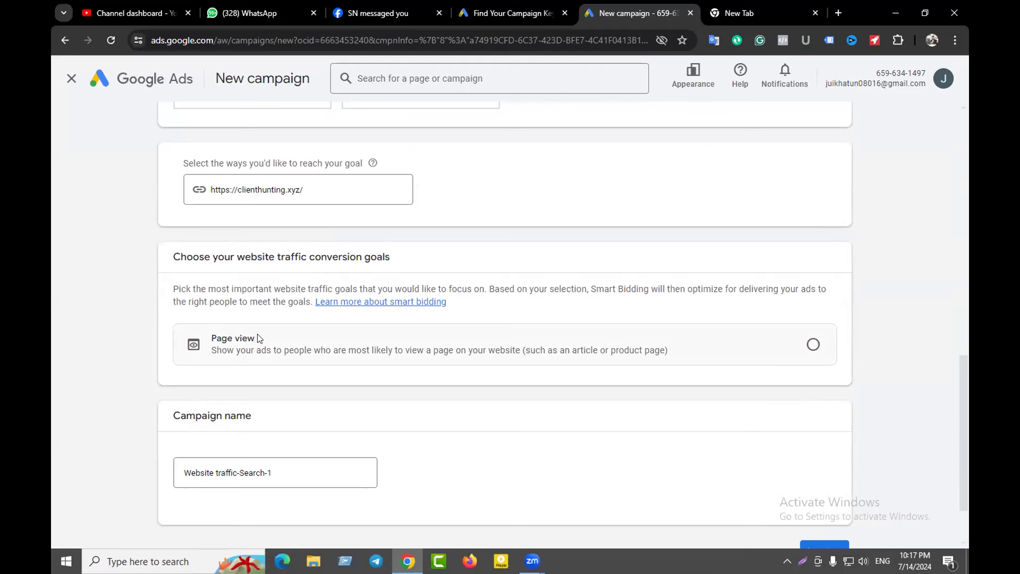
left_click_drag(236, 257, 355, 256)
left_click(210, 228)
Step: Shorten the beginning of the campaign name from "Website traffic" to "Traffic"
scroll(260, 296, "down", 2)
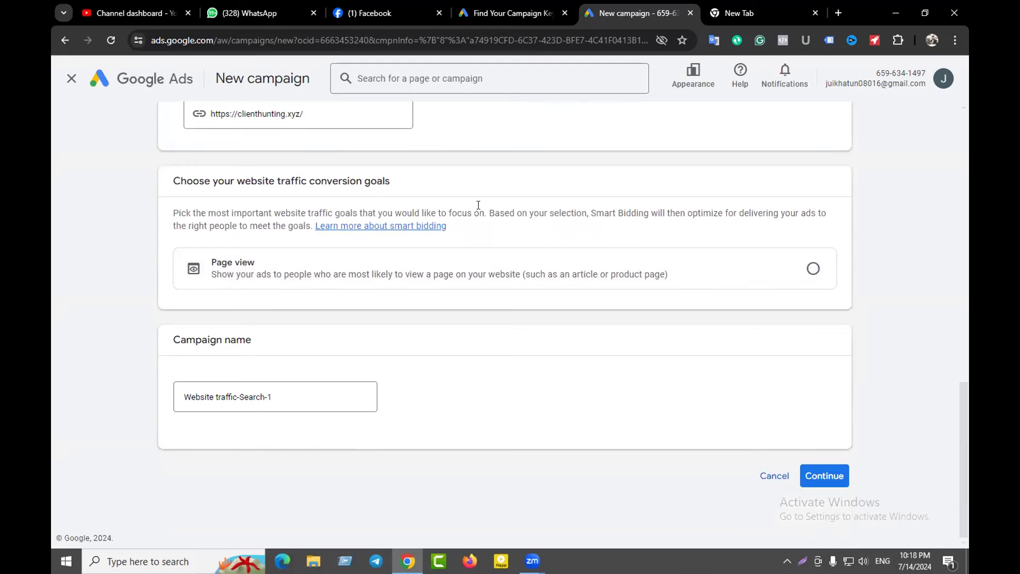
left_click(263, 396)
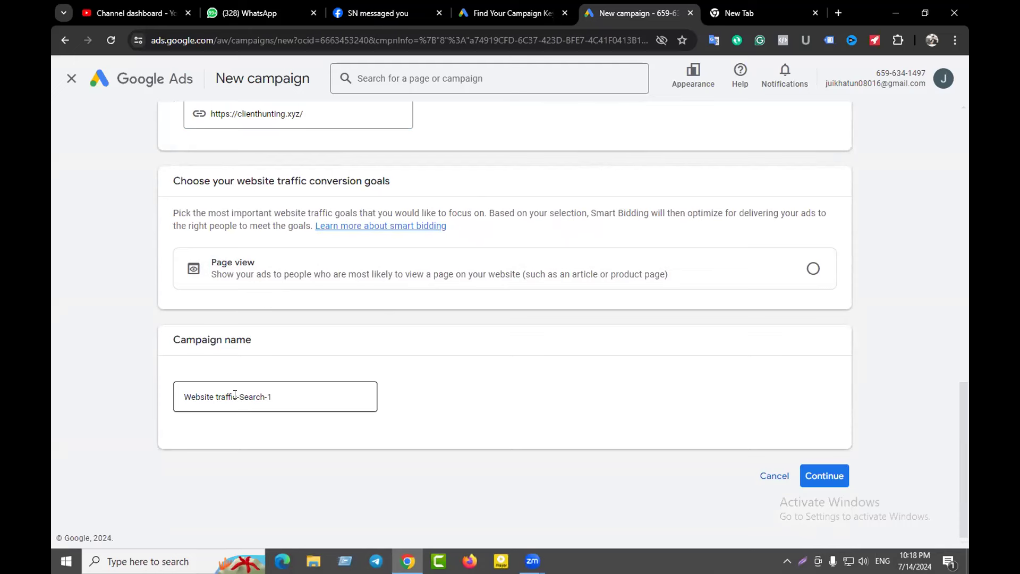
left_click_drag(214, 396, 179, 398)
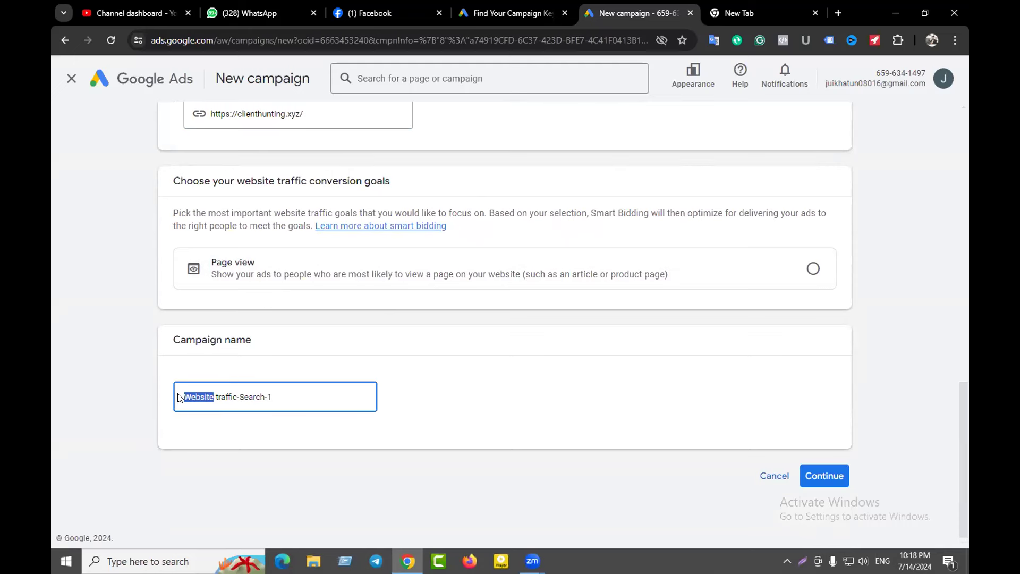
key("Delete")
key("Delete")
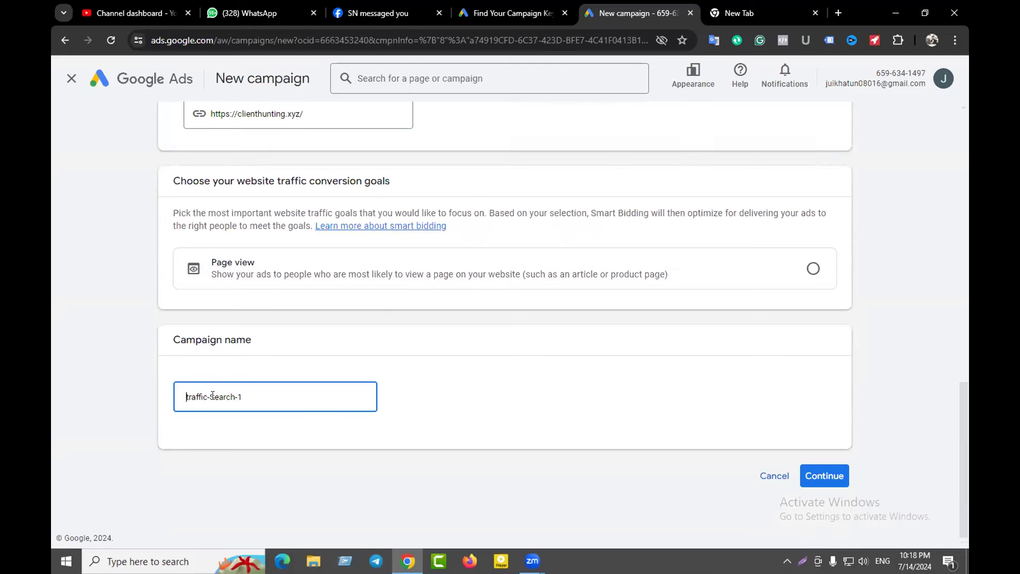
key("Delete")
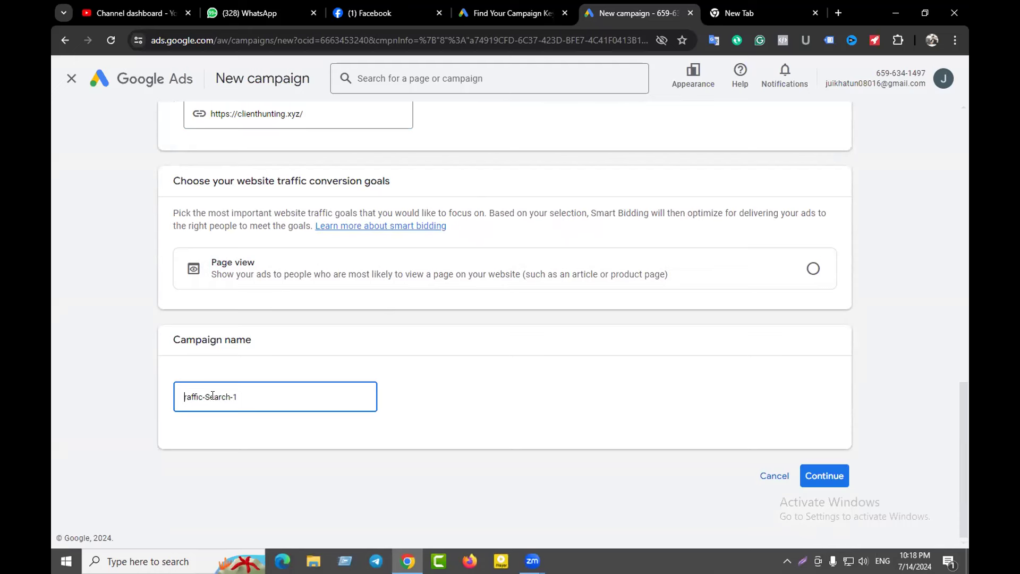
type("T")
Step: Replace the final 1 in the campaign name with "clienthunting-07-14--24"
left_click_drag(210, 396, 232, 396)
left_click(234, 395)
left_click(255, 394)
key("BackSpace")
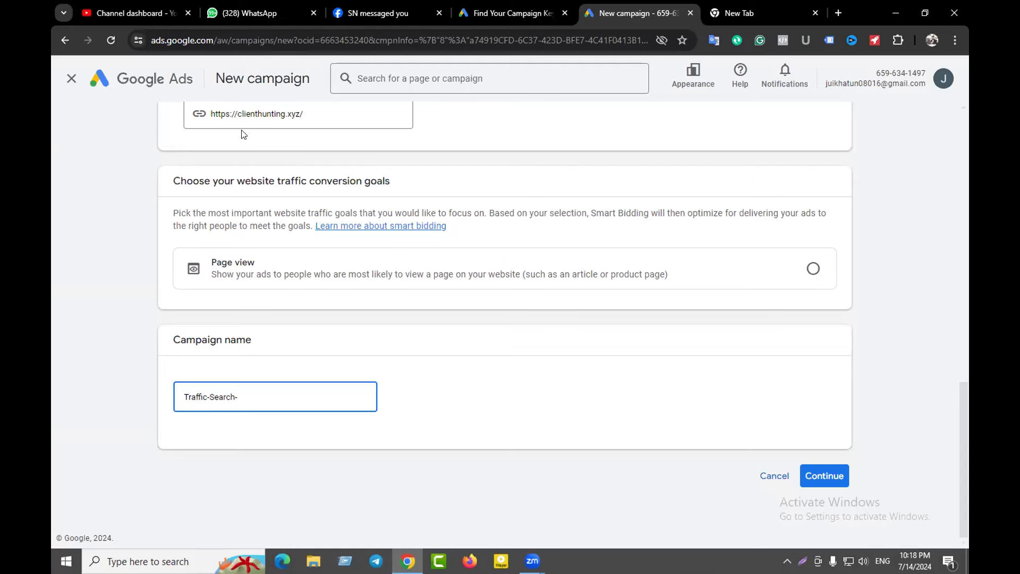
left_click_drag(236, 112, 282, 113)
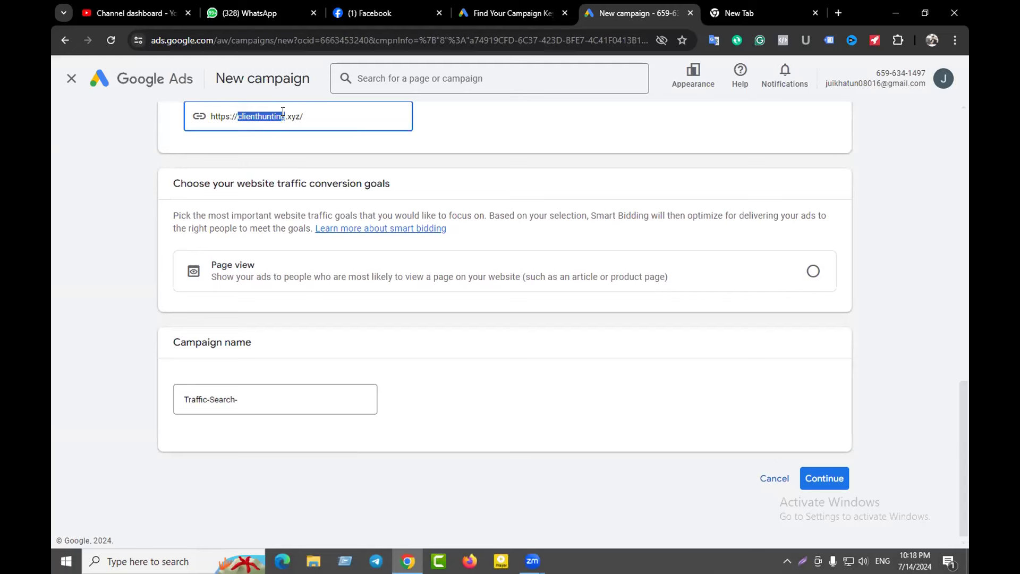
left_click(256, 396)
type("clienthunting")
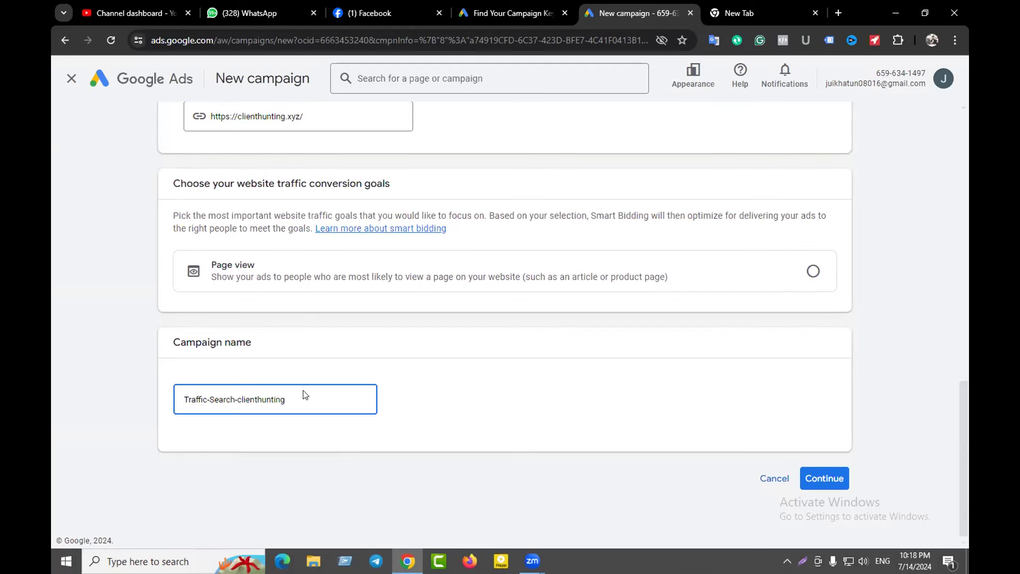
type("-07-14--24")
Step: Choose Page view as the conversion goal and continue to bidding with enhanced conversions turned on
left_click(824, 477)
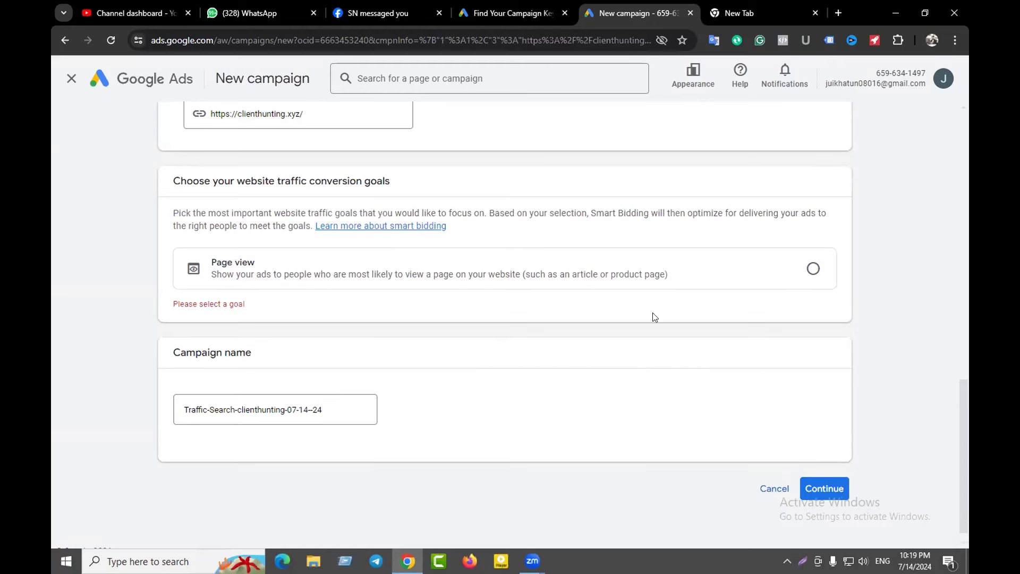
left_click(812, 270)
scroll(667, 372, "down", 4)
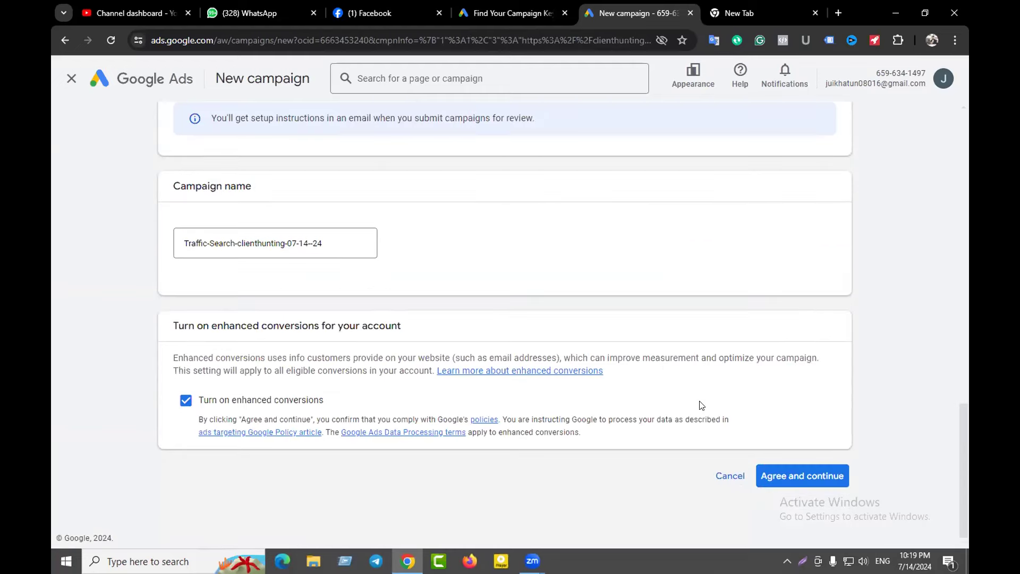
left_click(809, 466)
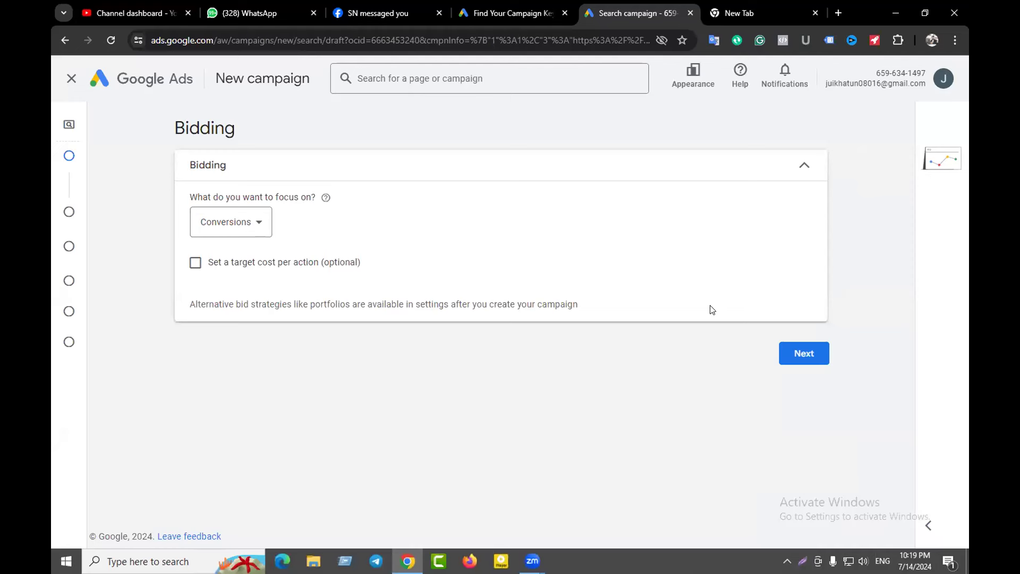
Step: Accept Conversions as the bidding focus and exclude Google search partners from the campaign's Search Network
left_click(797, 353)
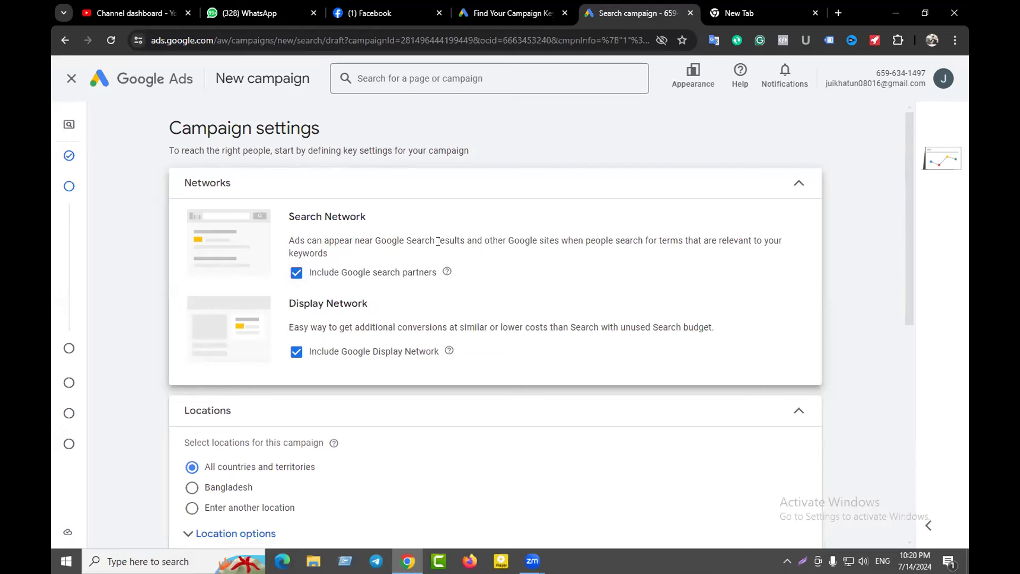
left_click_drag(407, 241, 553, 239)
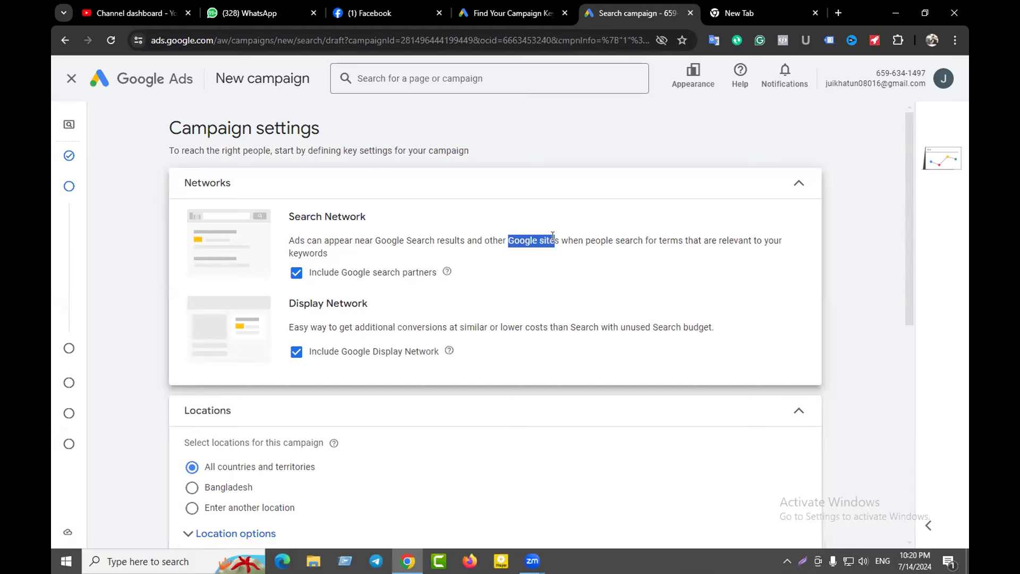
left_click(553, 237)
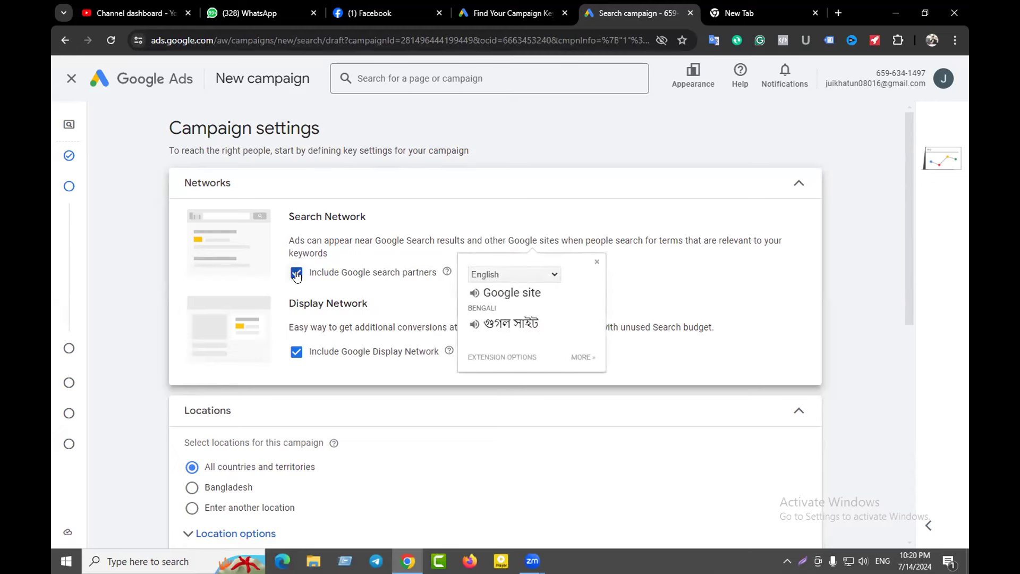
left_click(297, 273)
left_click_drag(508, 236, 560, 236)
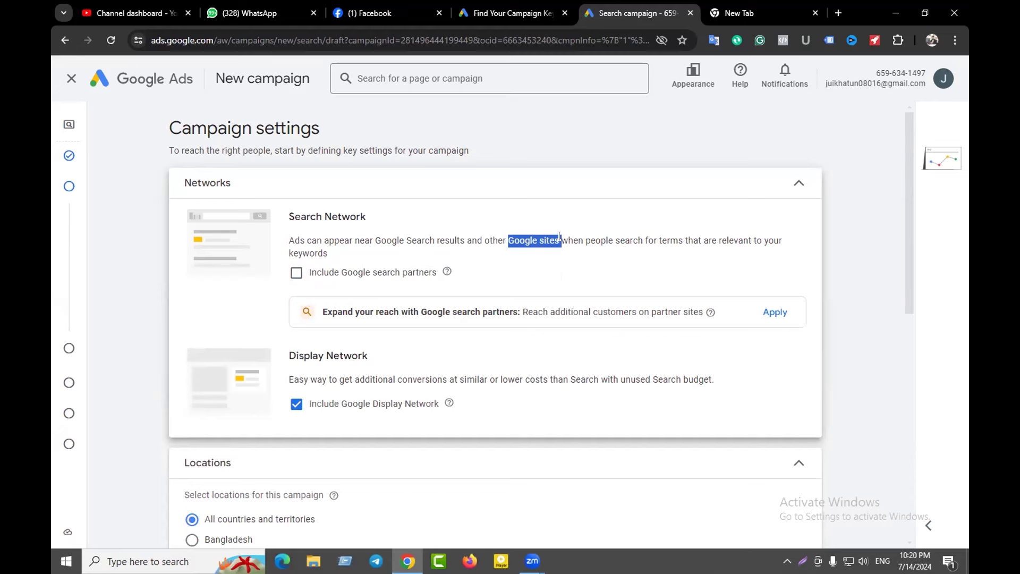
Step: Exclude the Google Display Network from the campaign's network settings
left_click_drag(558, 235, 560, 236)
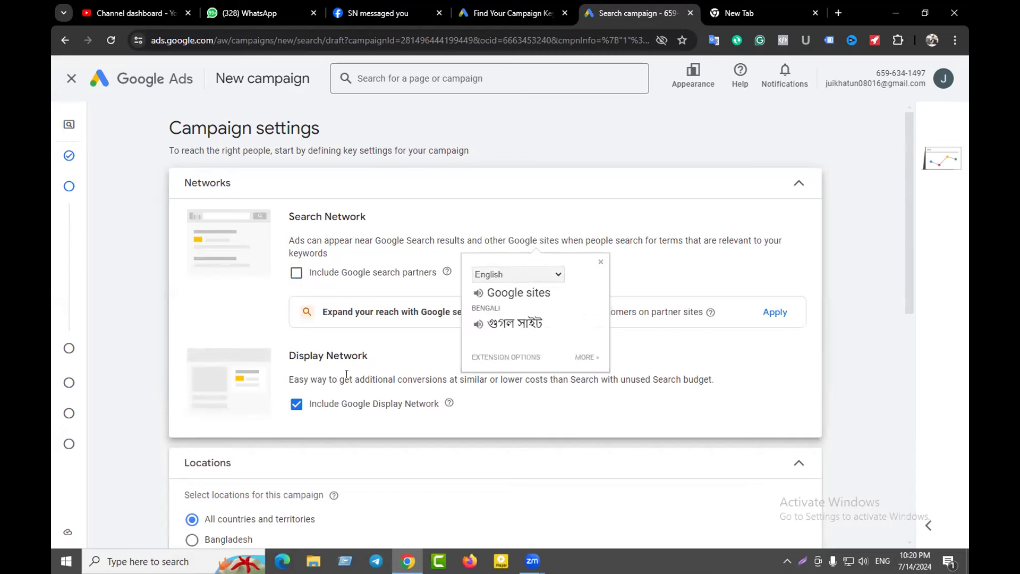
left_click(295, 405)
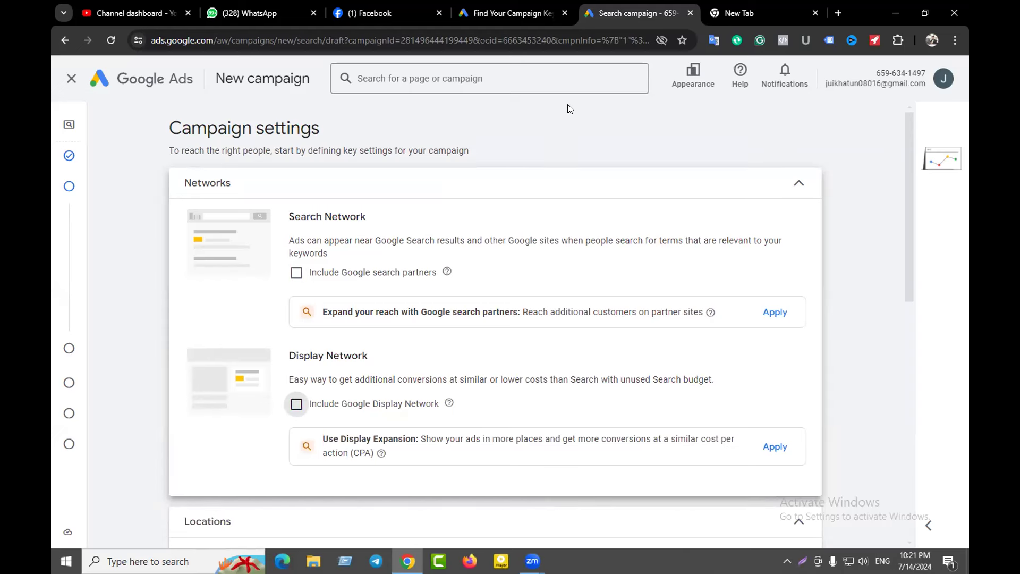
Step: Search Google for "web hosting" in the spare browser tab, examine the results page, and return to the campaign settings
left_click(739, 7)
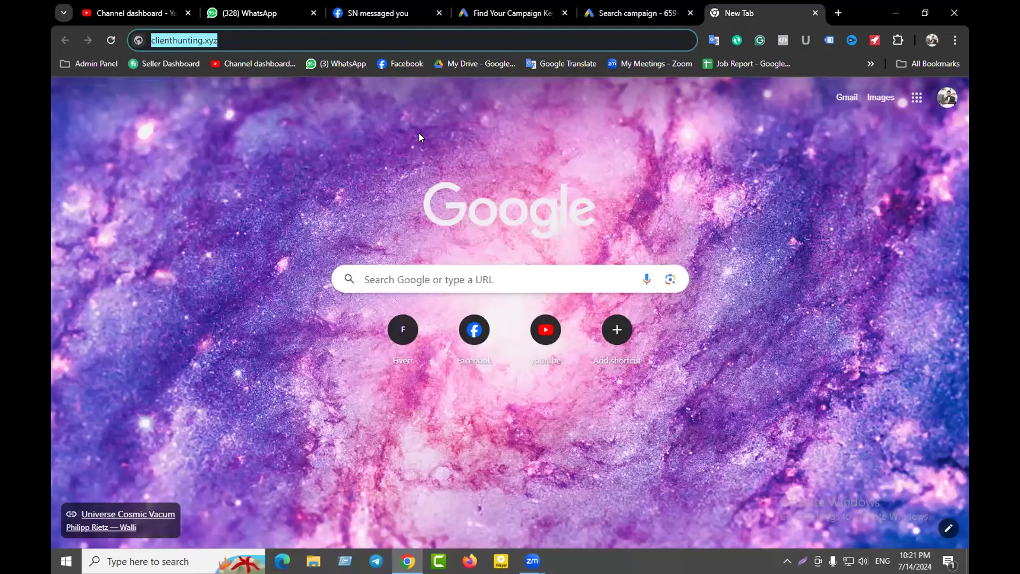
key("BackSpace")
type("g")
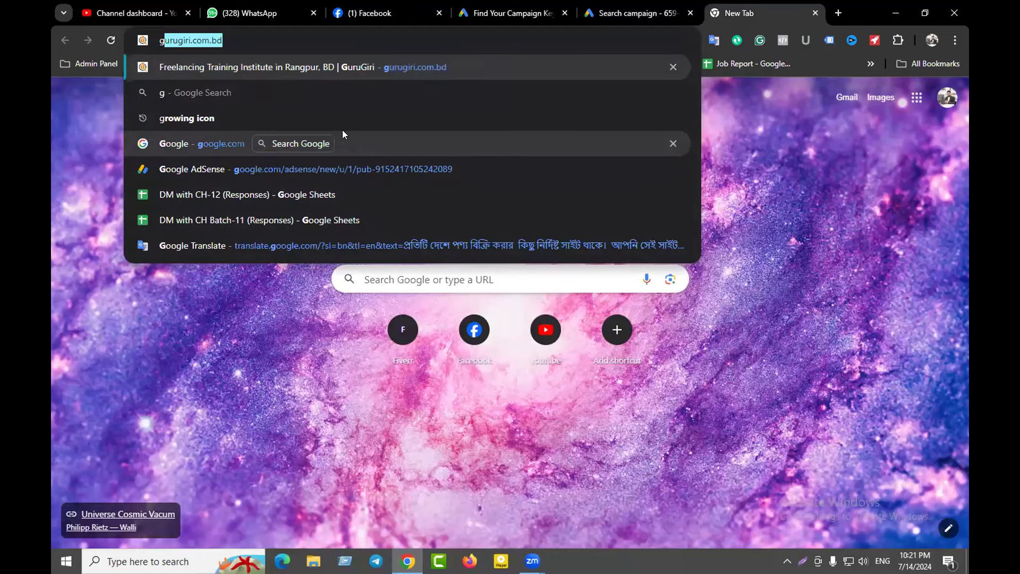
key("BackSpace")
key("BackSpace")
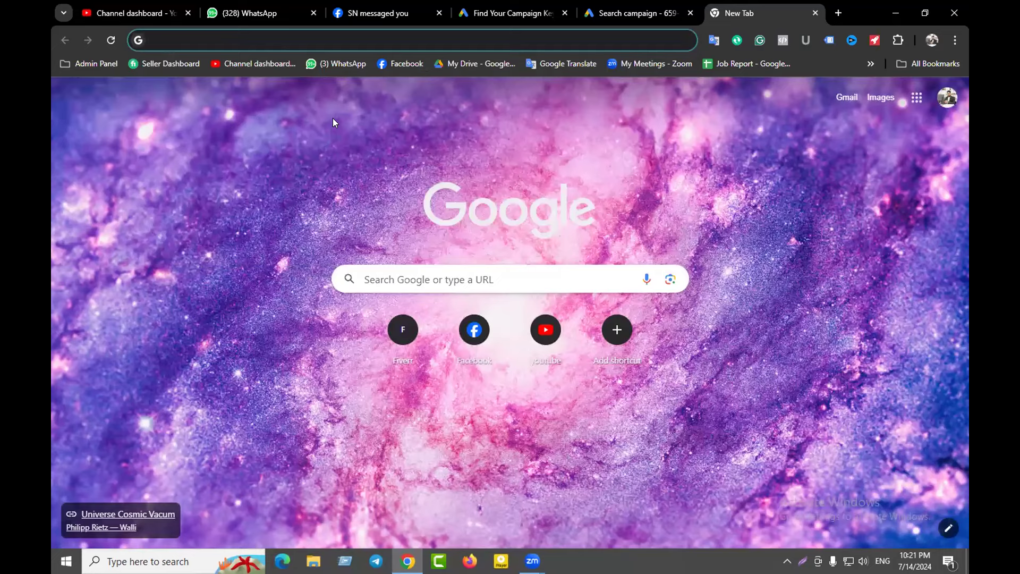
type("web")
key("Return")
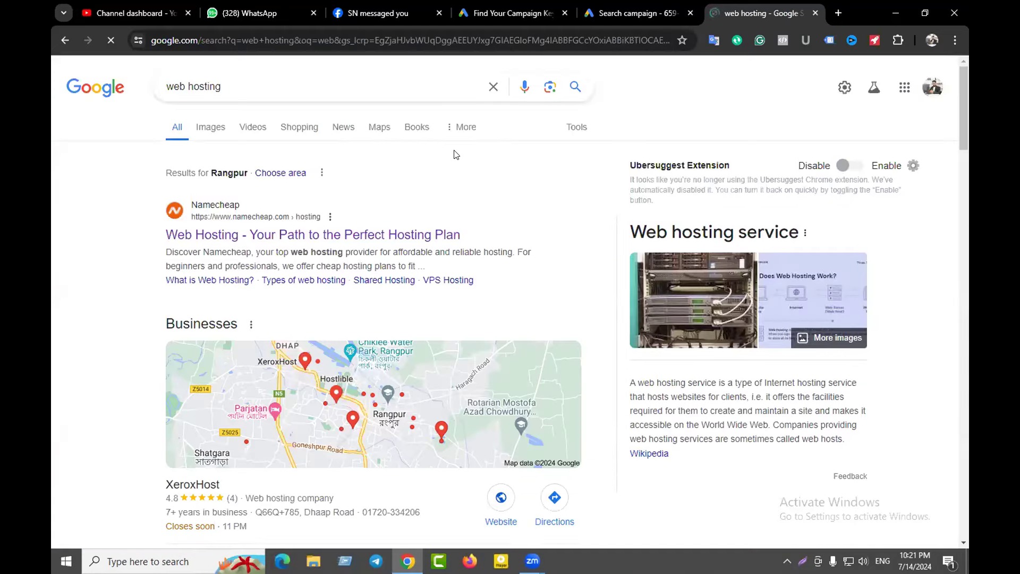
left_click(617, 16)
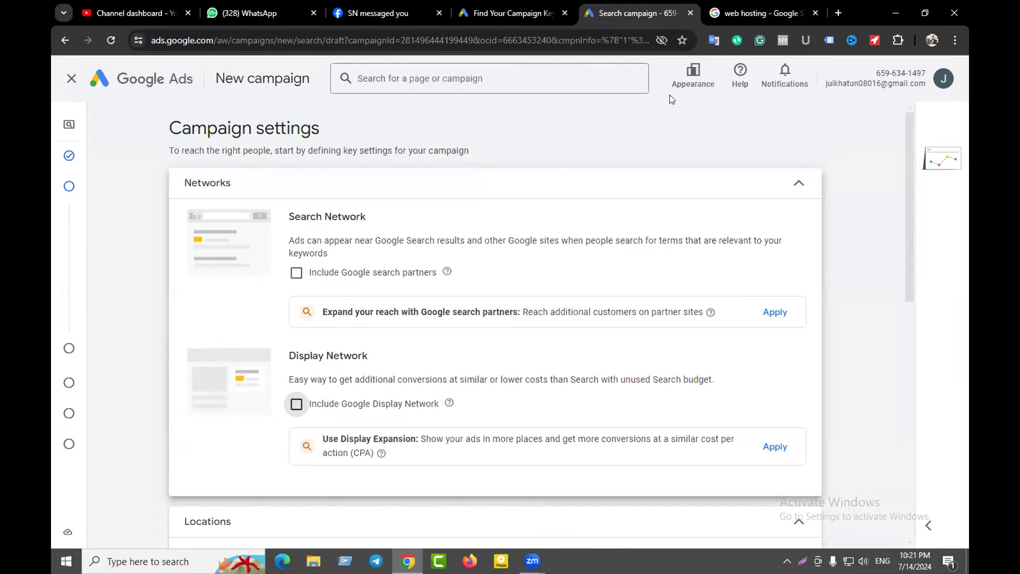
left_click(760, 13)
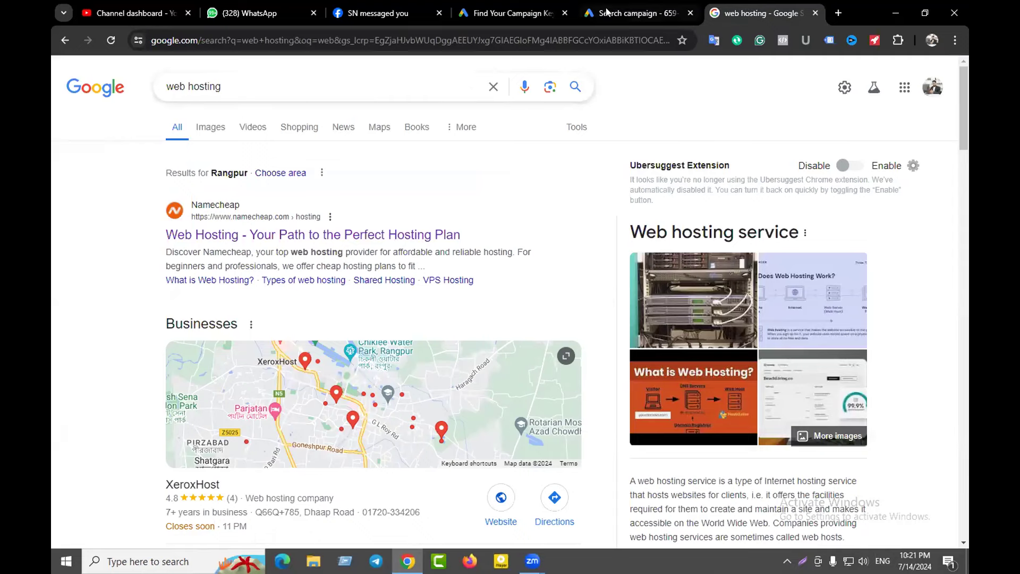
left_click(632, 13)
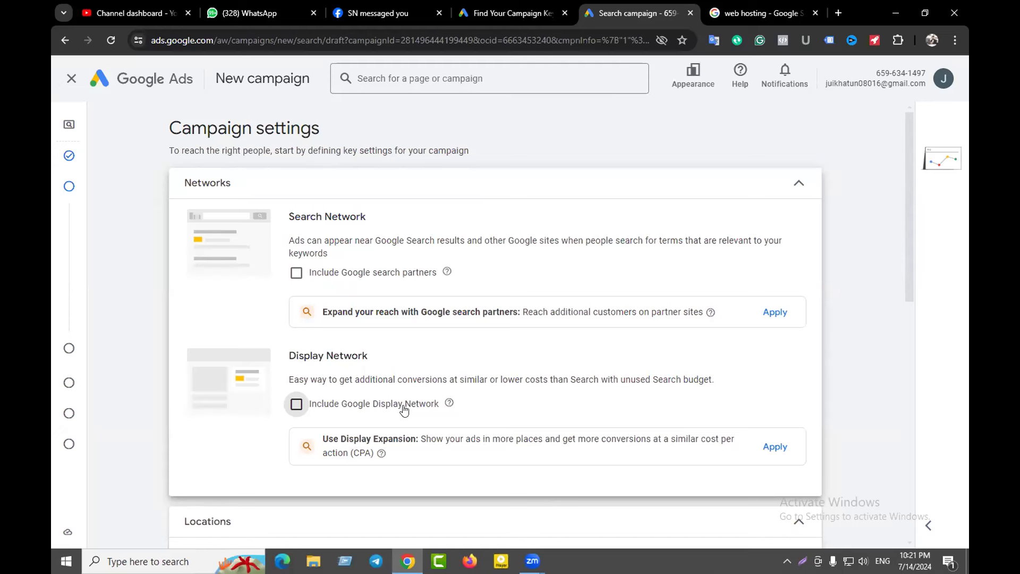
Step: Try including Google search partners and the Google Display Network in the campaign, and exclude both again
left_click(296, 273)
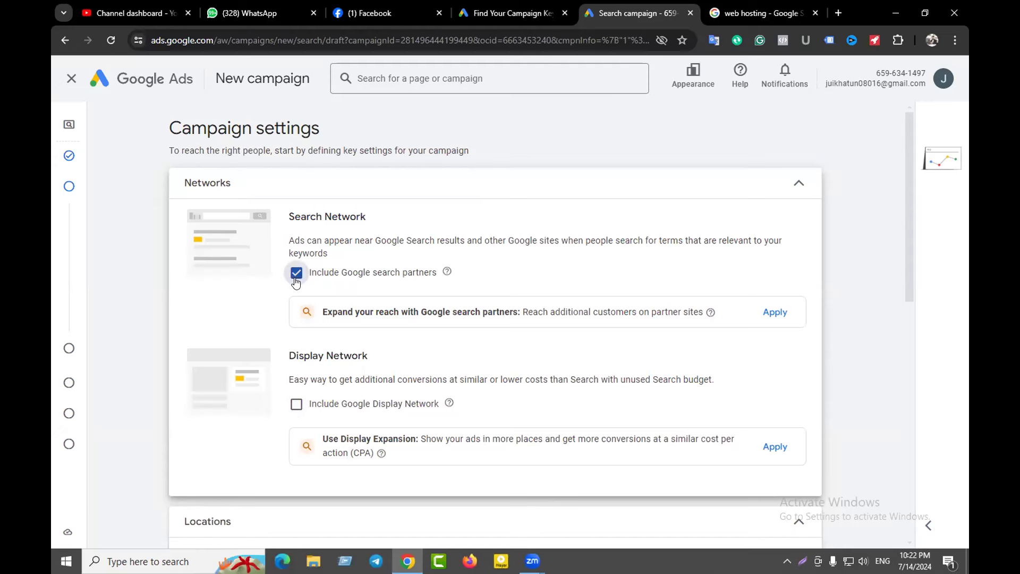
left_click(296, 405)
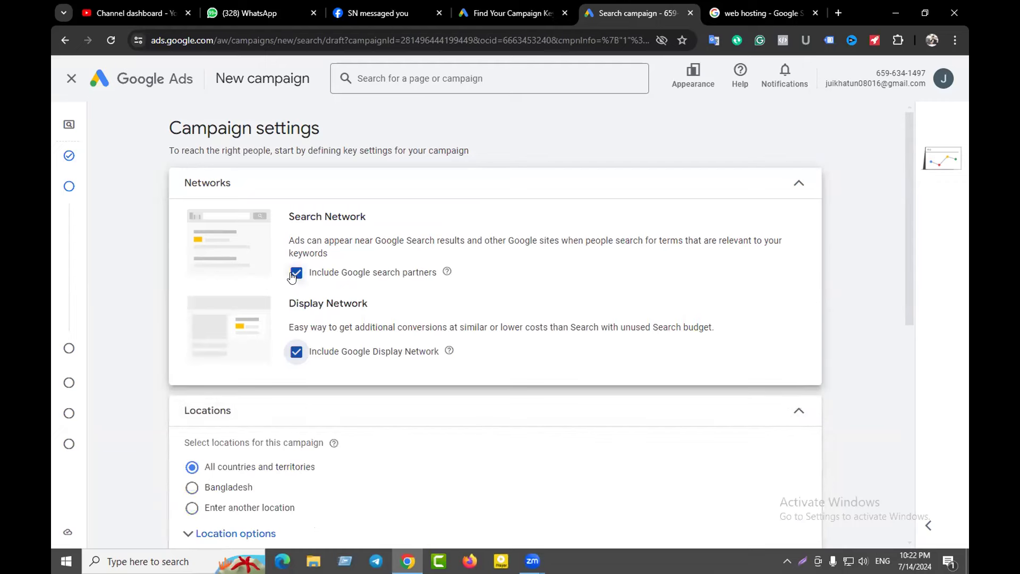
left_click(296, 404)
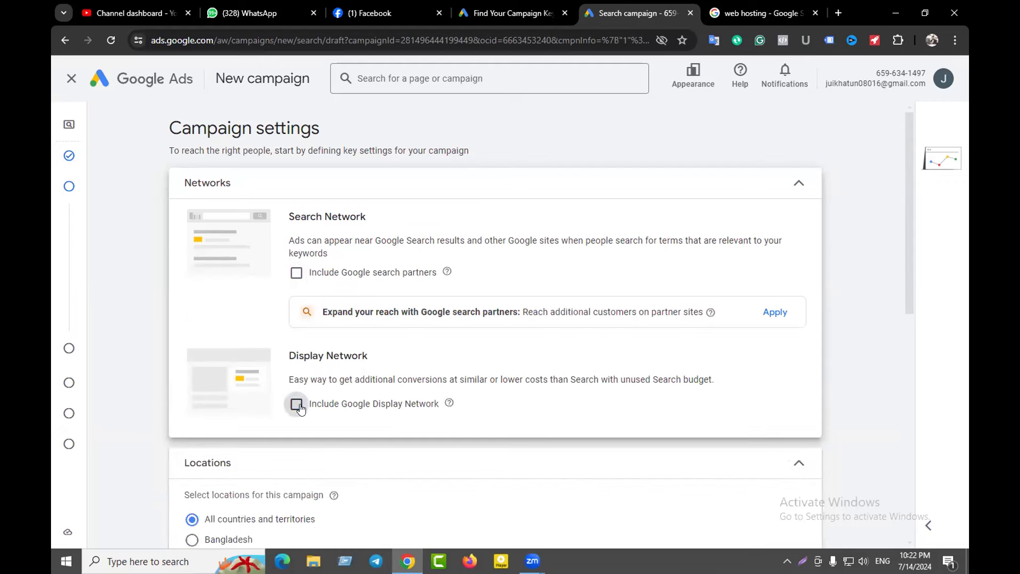
left_click(754, 13)
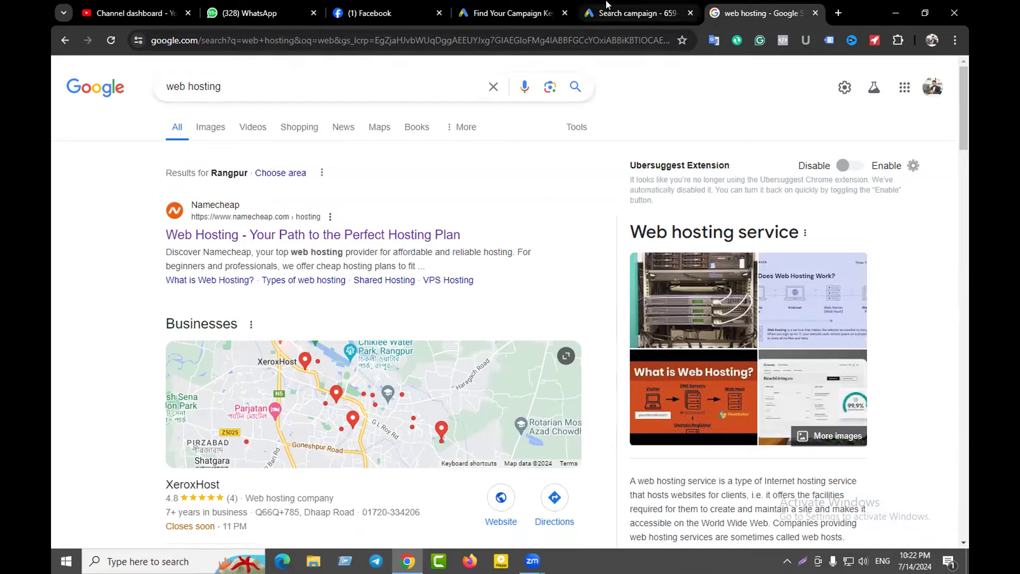
left_click(635, 13)
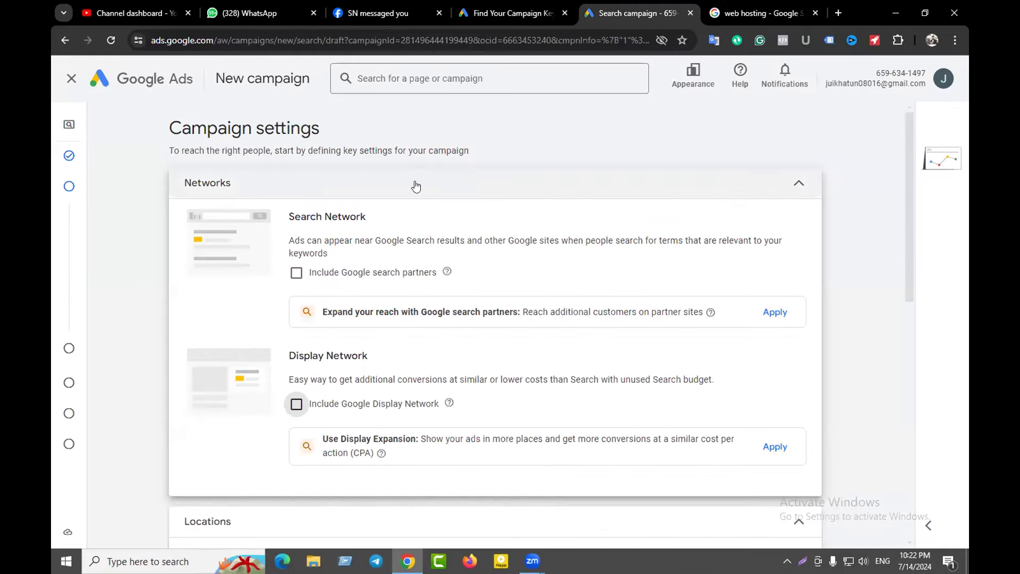
left_click(296, 273)
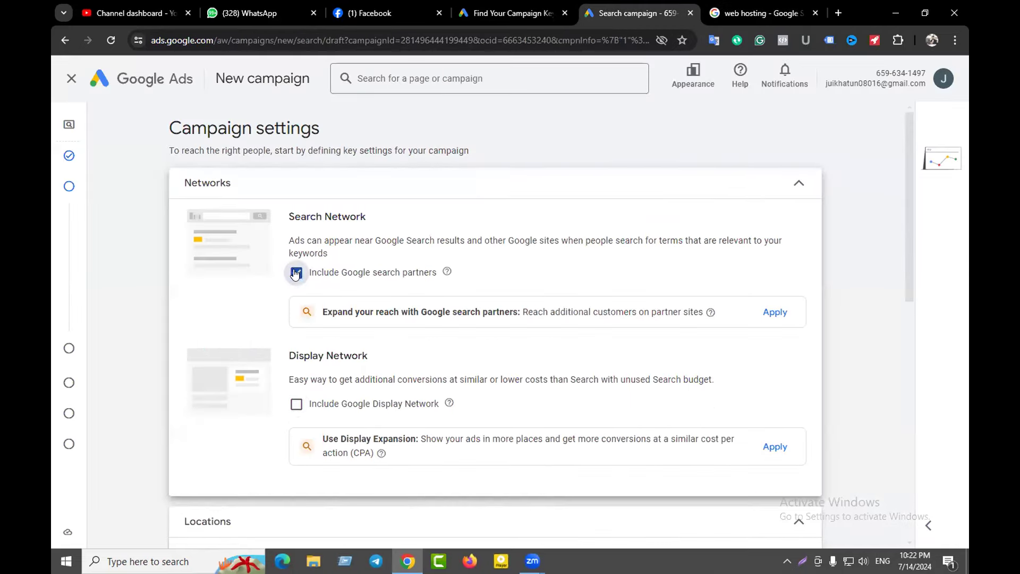
left_click(296, 351)
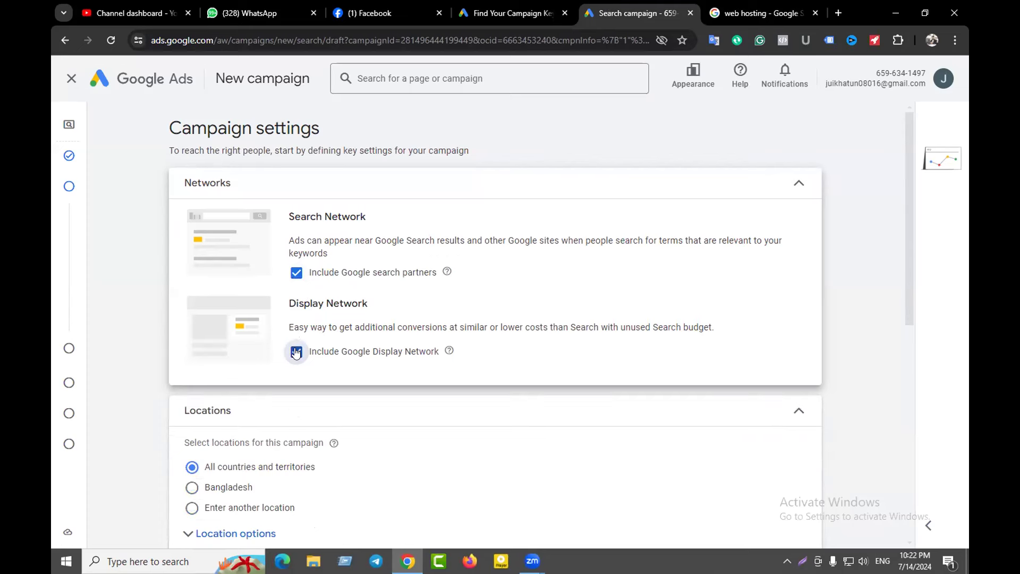
left_click(296, 273)
left_click(296, 403)
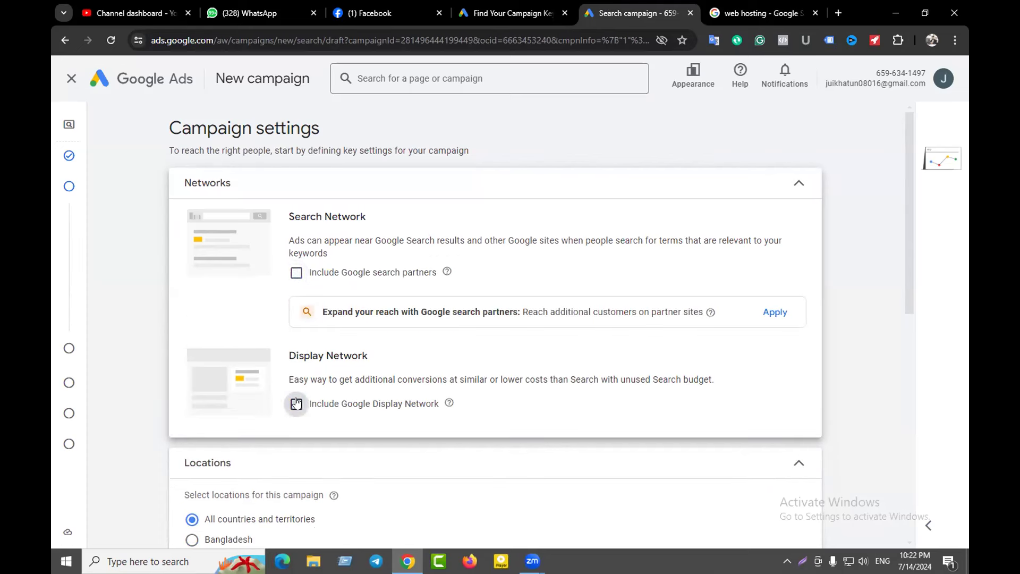
Step: Try Bangladesh and the custom location option as the campaign's target, and return to all countries and territories
scroll(518, 240, "down", 2)
scroll(518, 240, "down", 3)
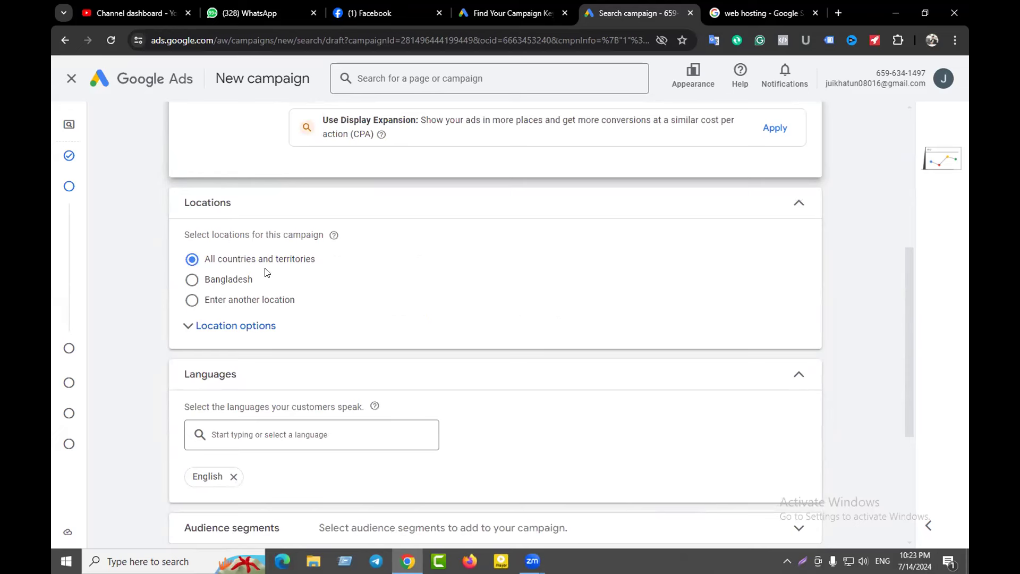
left_click(218, 283)
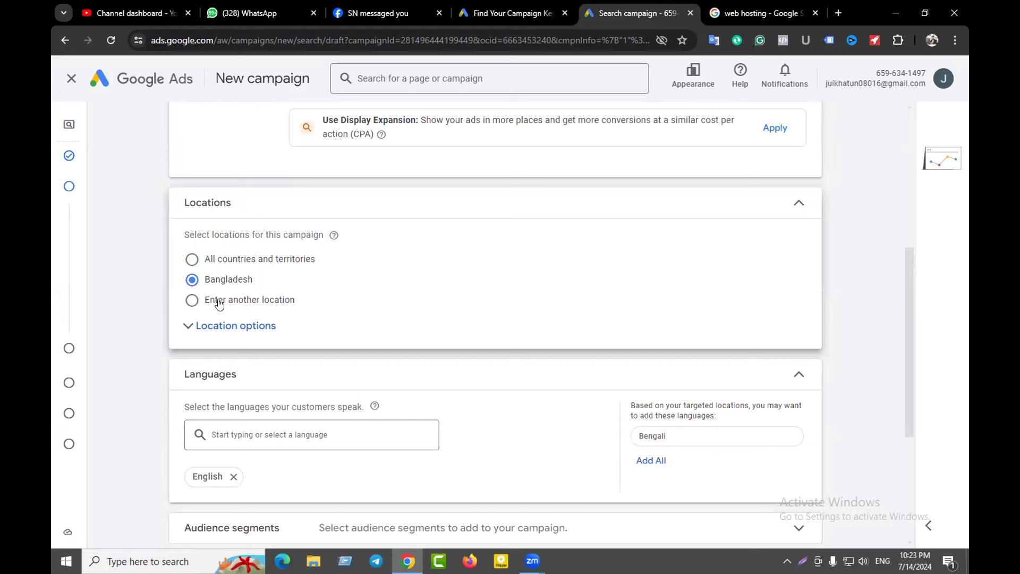
left_click(243, 303)
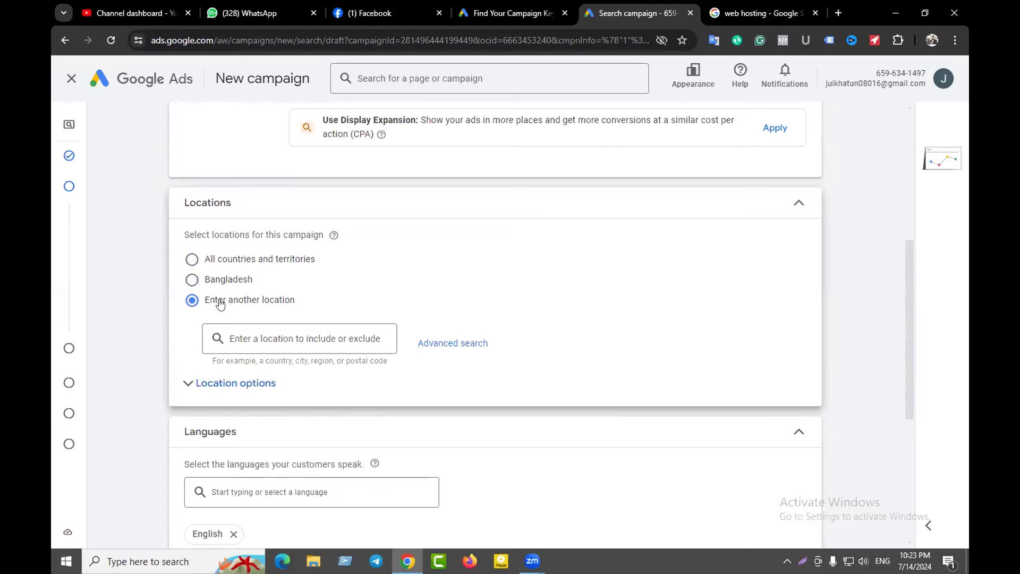
left_click(212, 285)
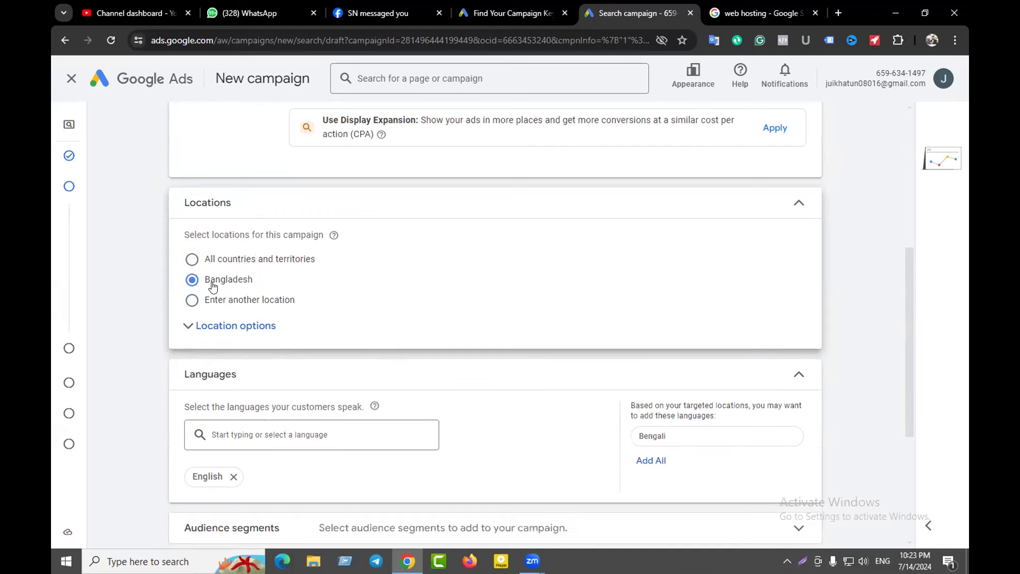
left_click(200, 259)
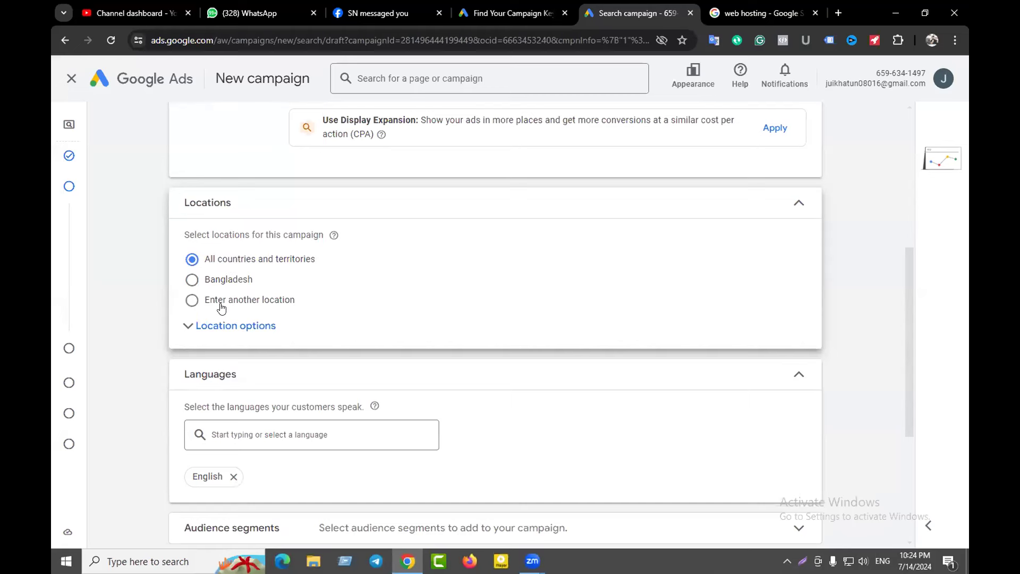
Step: Switch the campaign's location targeting to entering another location and include the United States as a country
left_click(190, 301)
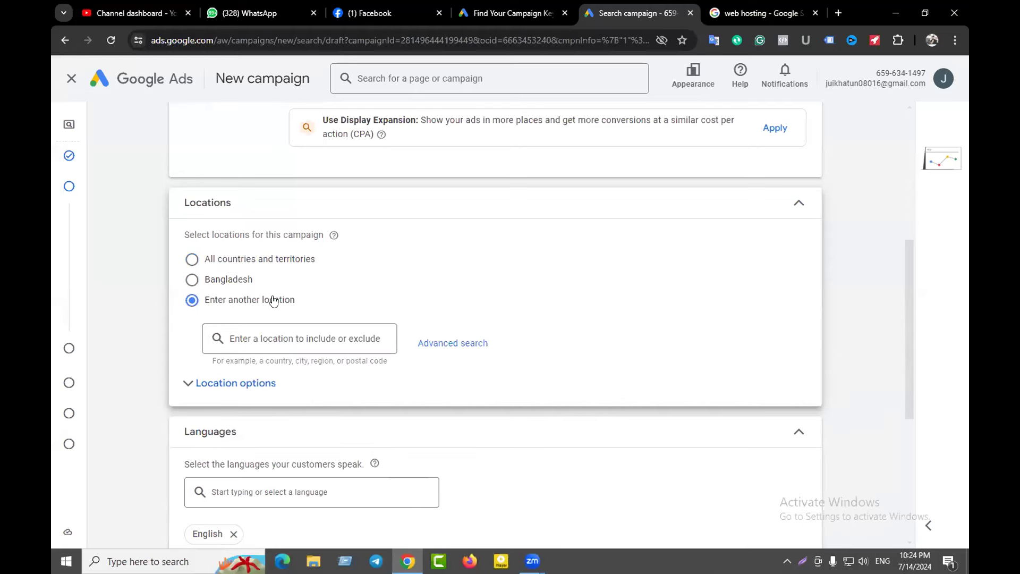
left_click(290, 335)
type("usa")
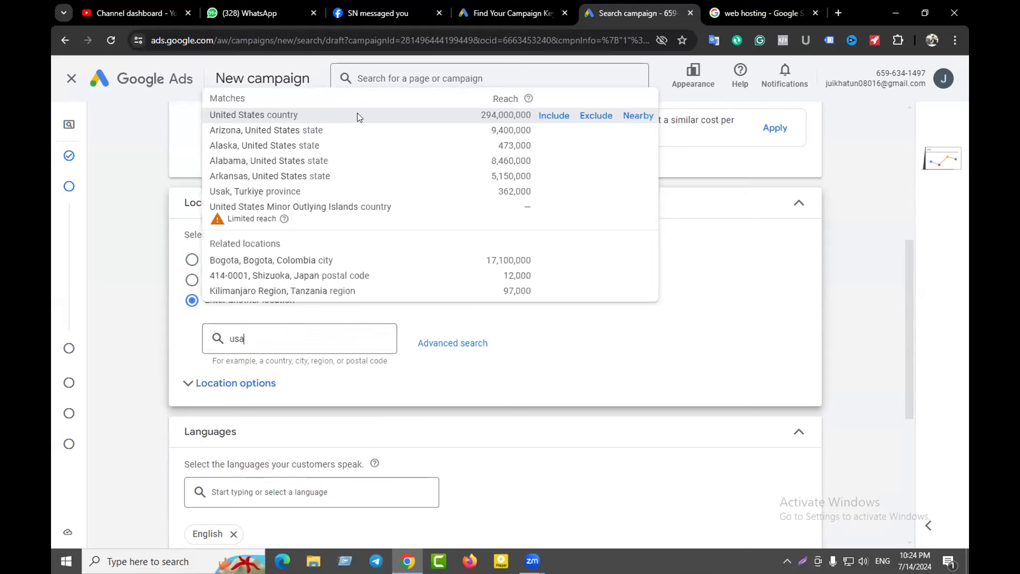
left_click(553, 117)
Step: Include the United Kingdom and France as additional target countries for the campaign
left_click(266, 393)
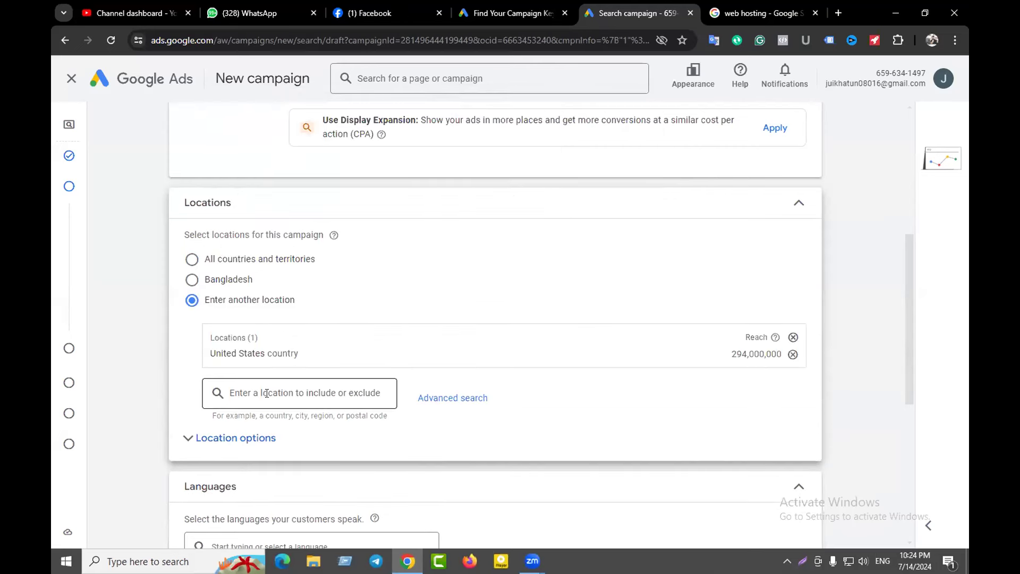
type("uk")
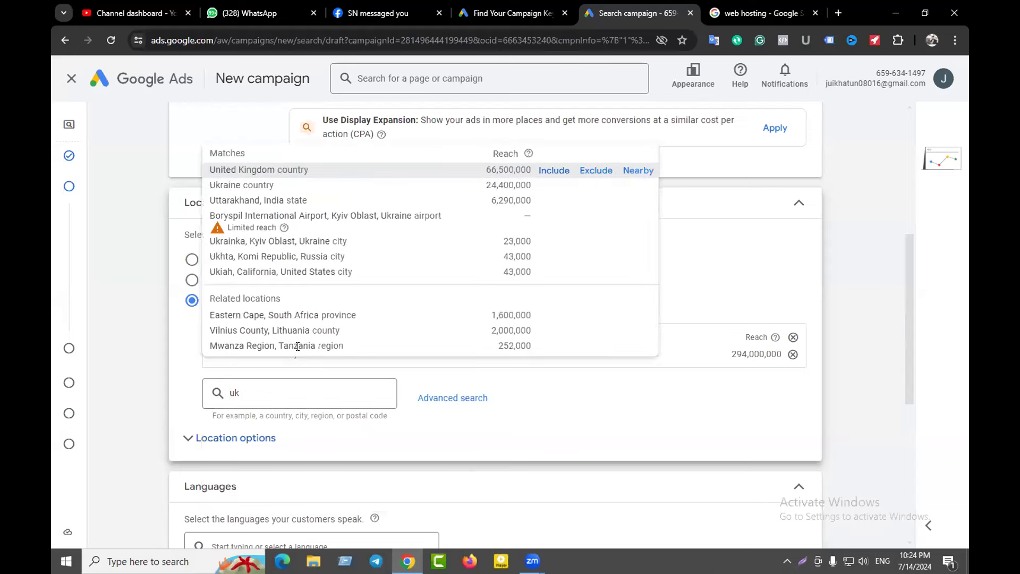
left_click(547, 170)
left_click(258, 410)
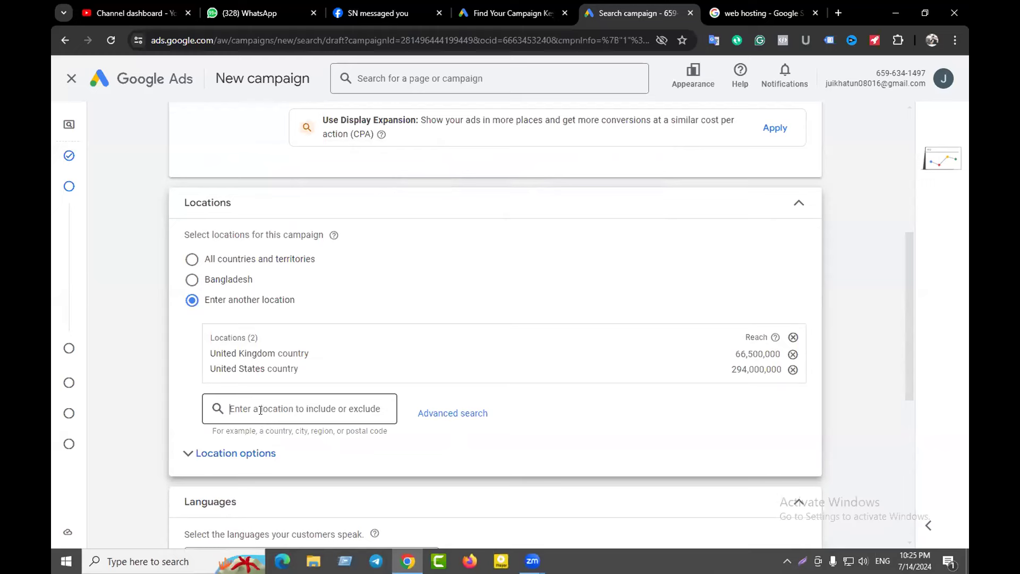
type("fra")
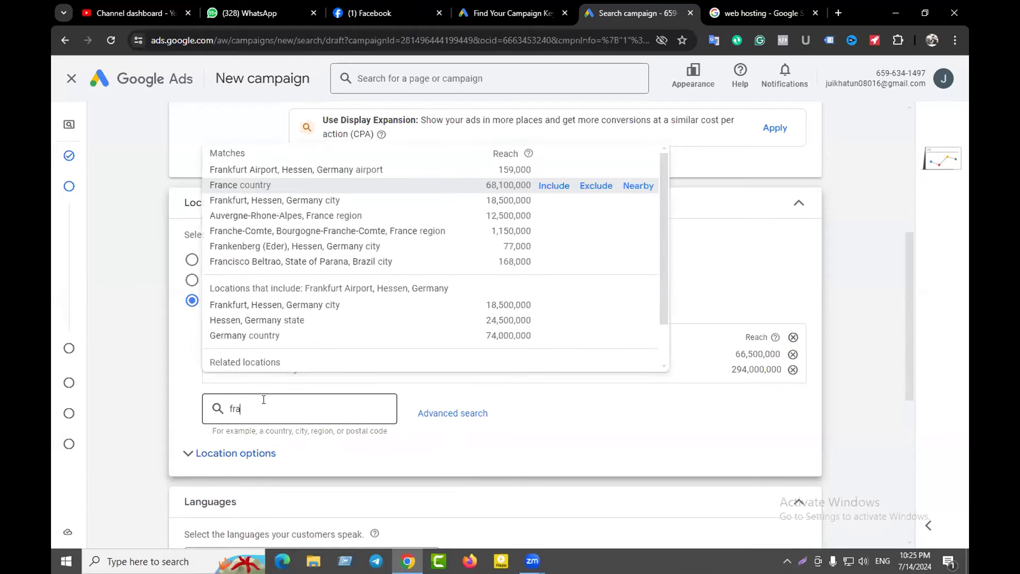
left_click(553, 186)
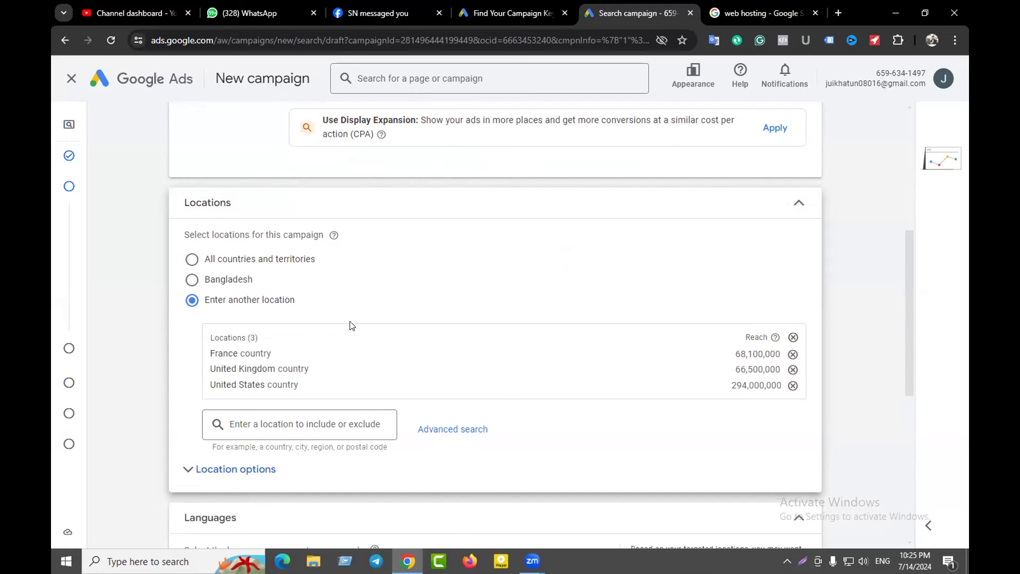
Step: Replace all target countries with the state of New York, United States, and clear the location list again
left_click(792, 337)
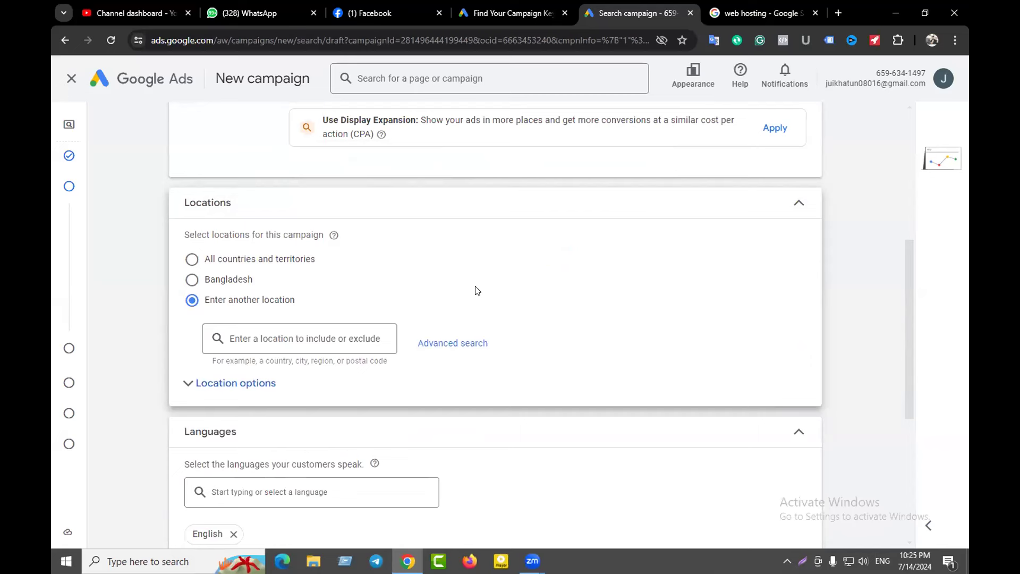
left_click(303, 337)
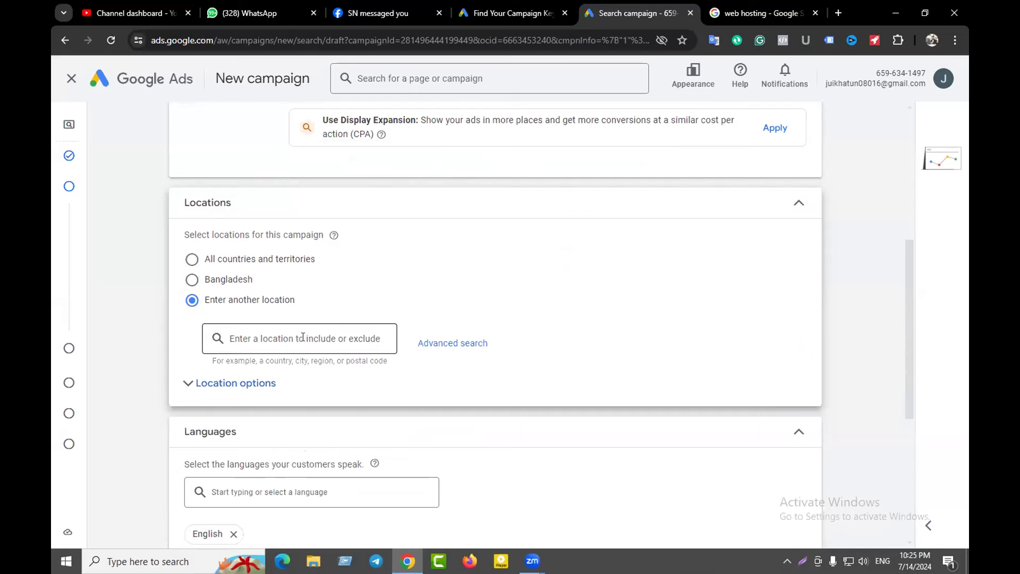
type("new")
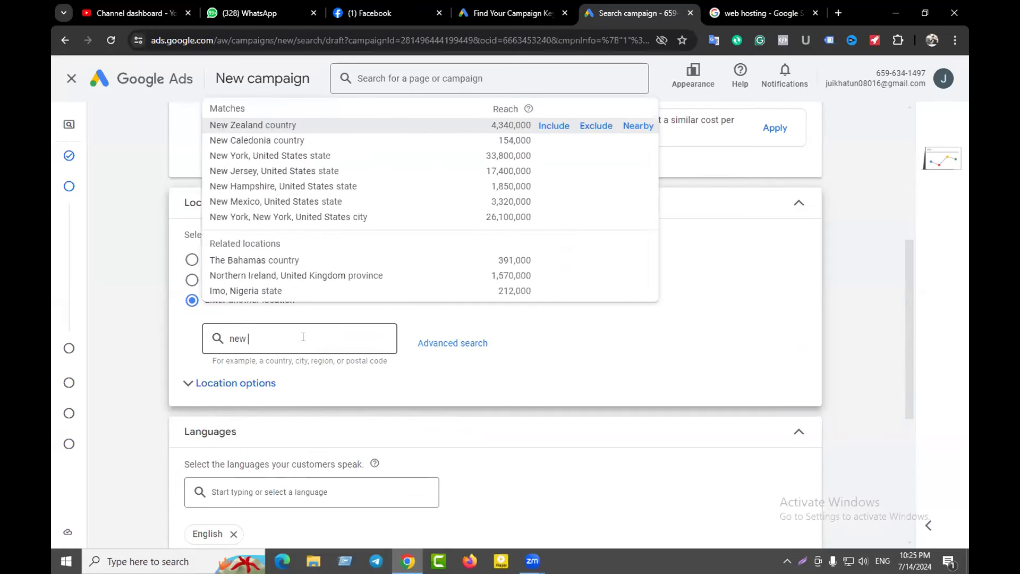
type(" york")
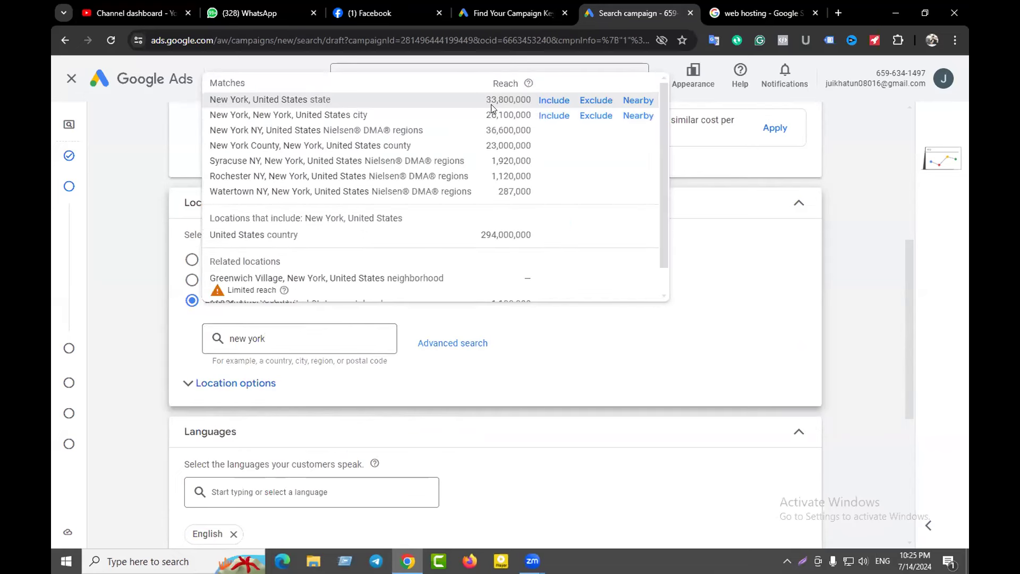
left_click(552, 101)
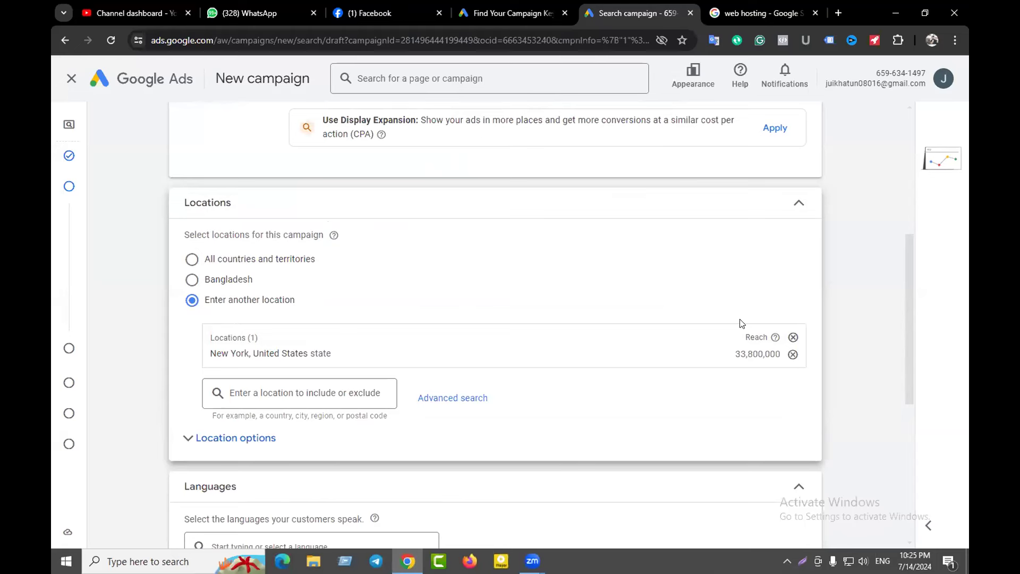
left_click(792, 337)
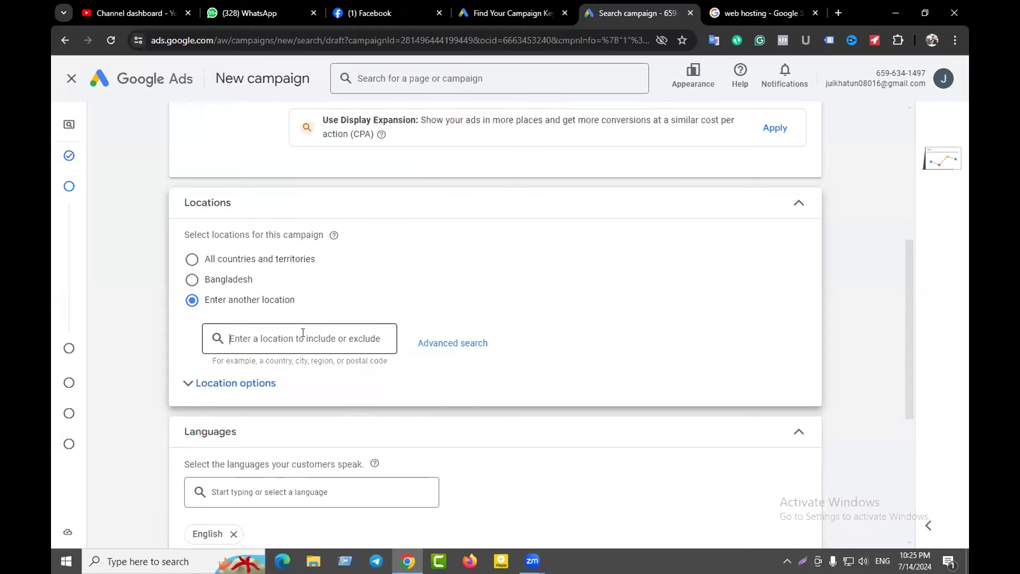
Step: Try Dhaka Division, Bangladesh, and New York state, United States, as the campaign's target location, clearing the location list after each
type("dhaka")
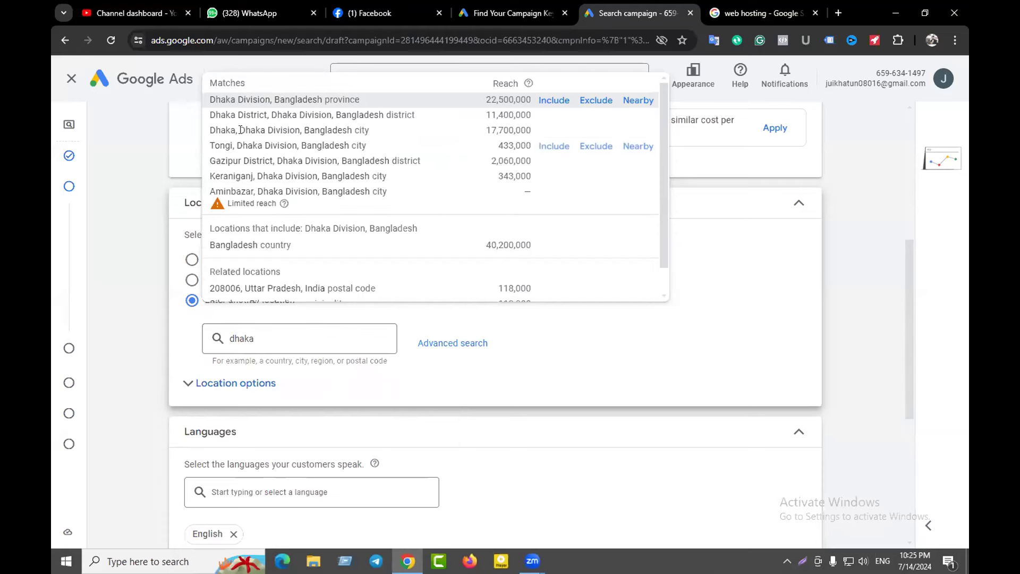
left_click(554, 99)
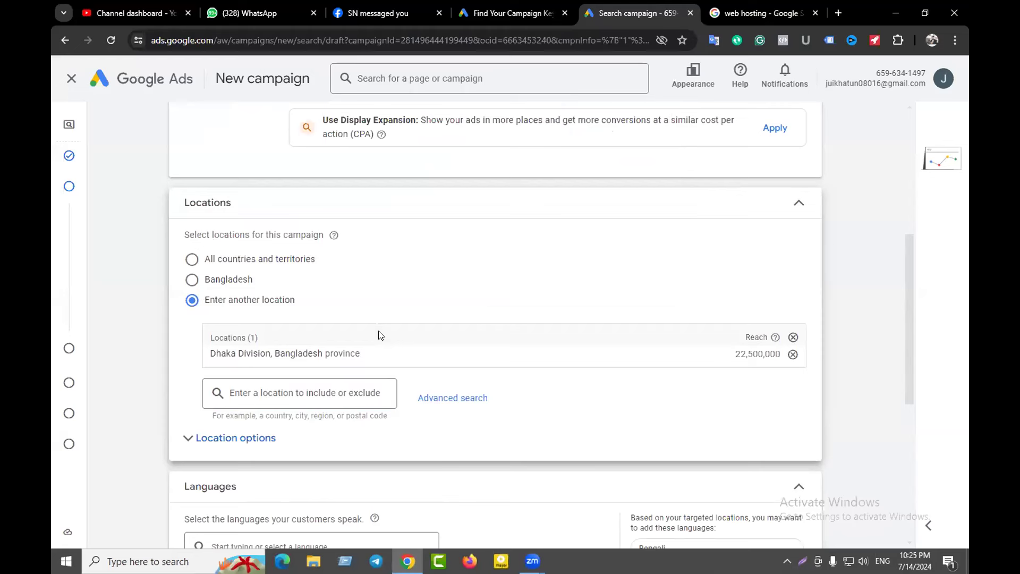
left_click(793, 339)
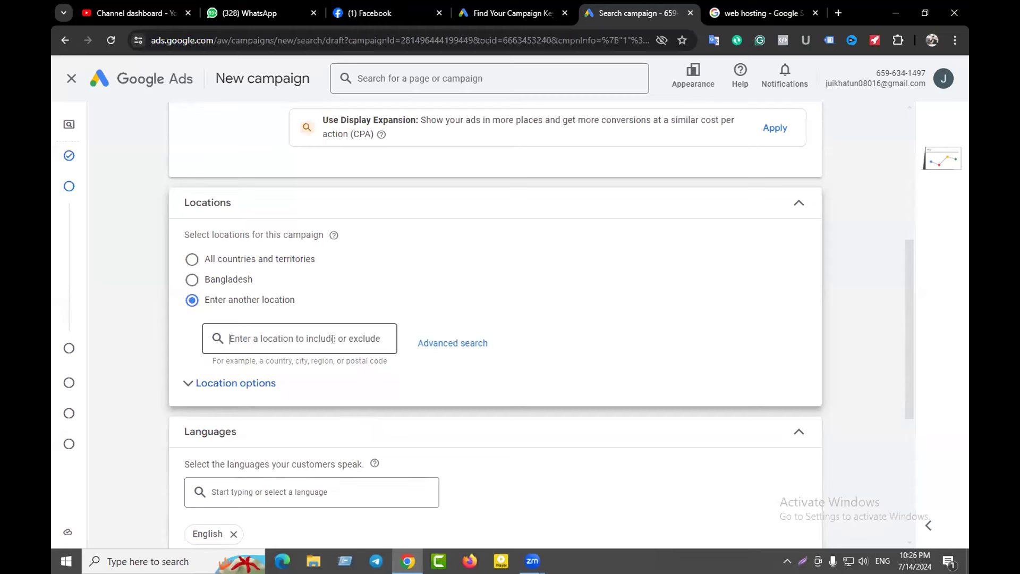
type("new york")
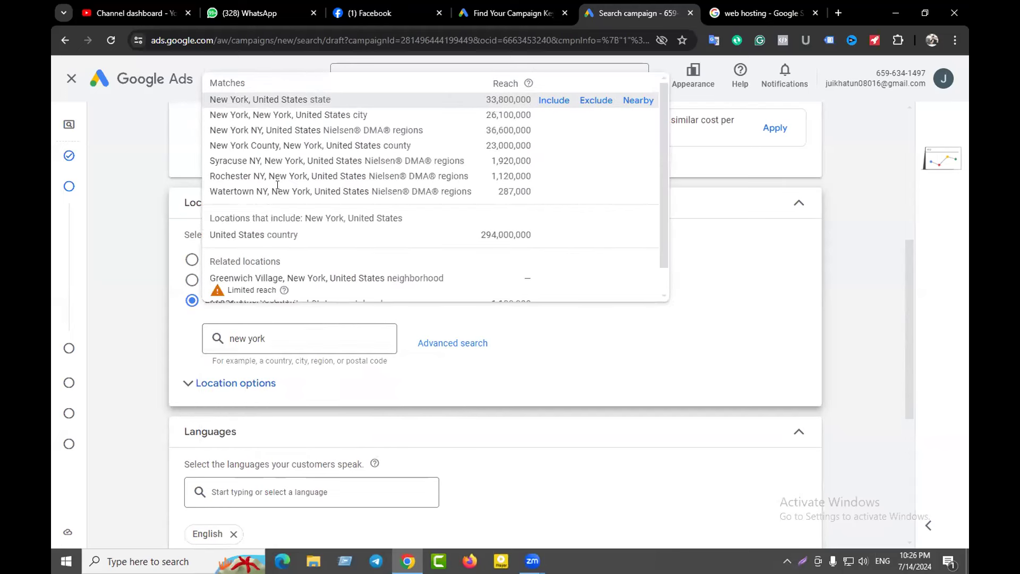
left_click(552, 101)
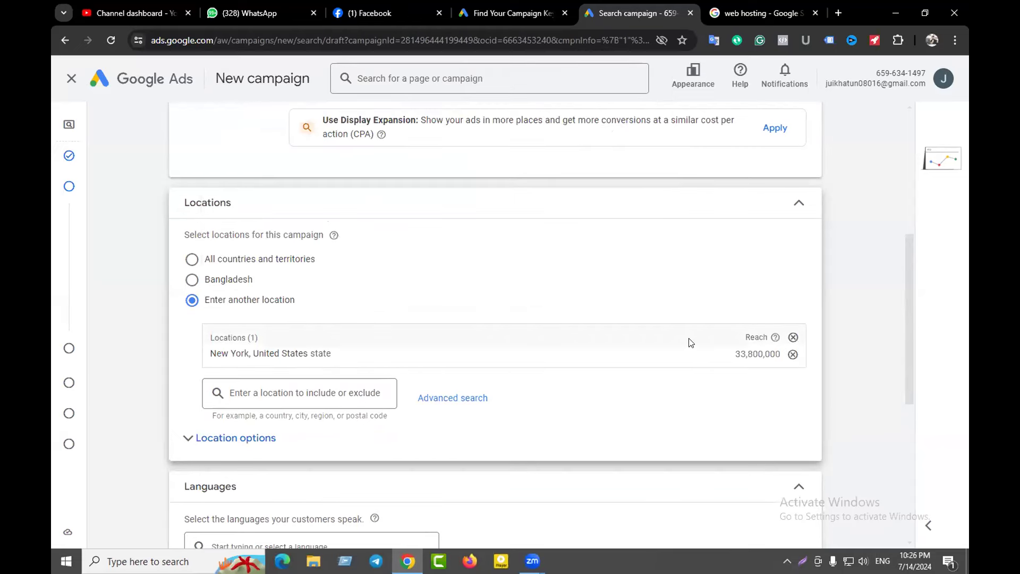
left_click(792, 337)
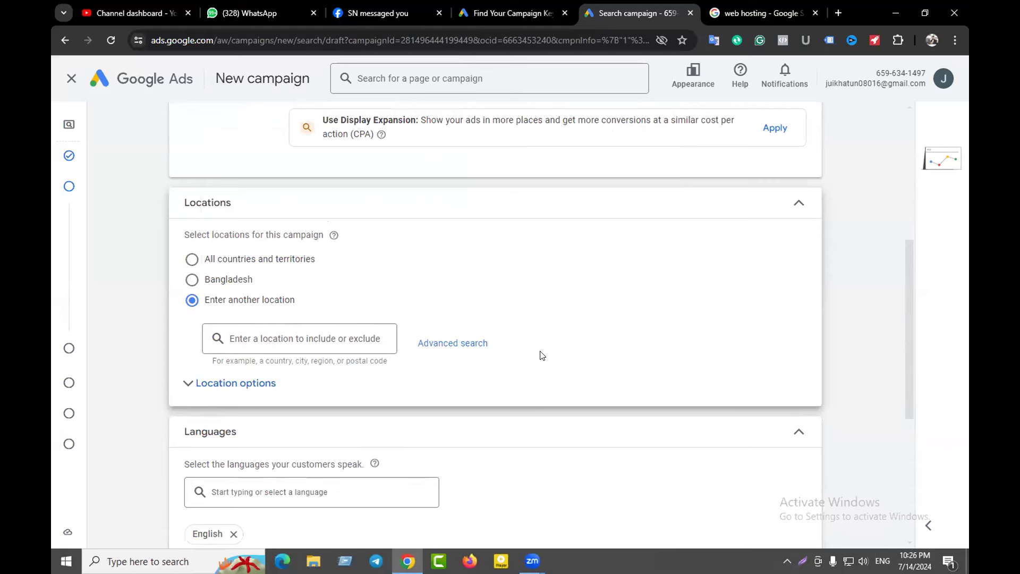
Step: Open the advanced location search, switch it to radius targeting and look up New York
left_click(449, 344)
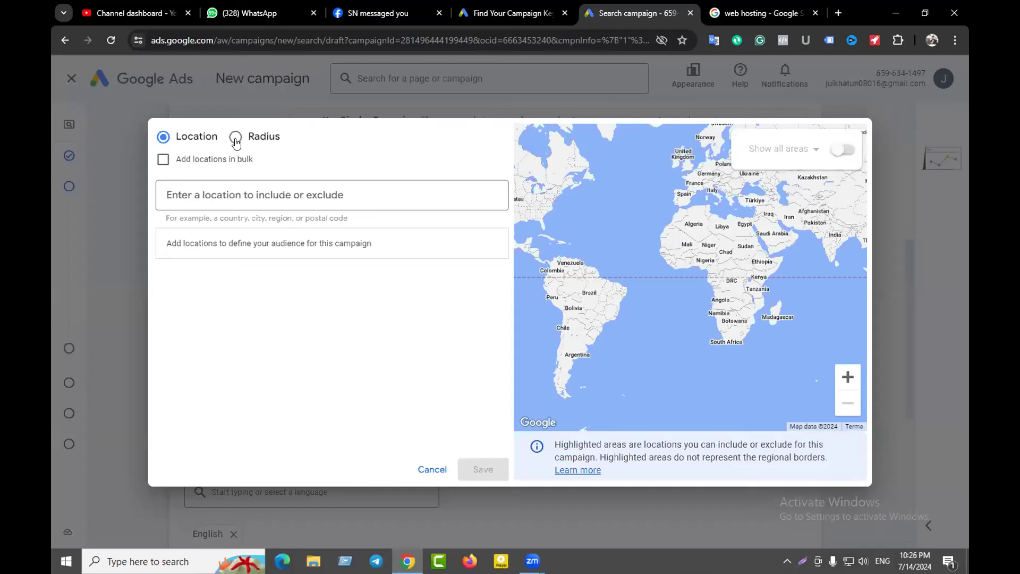
left_click(235, 139)
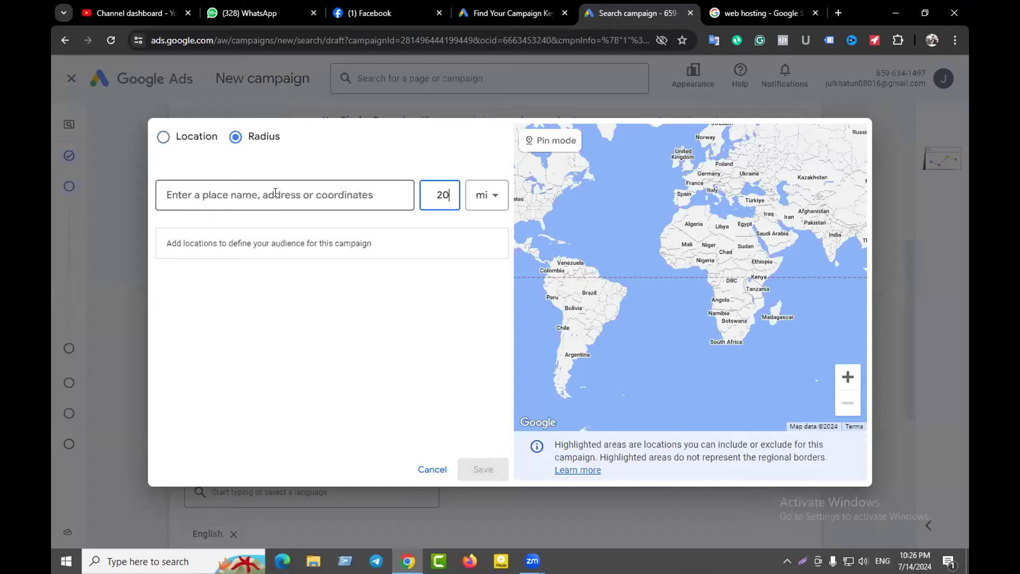
left_click(260, 195)
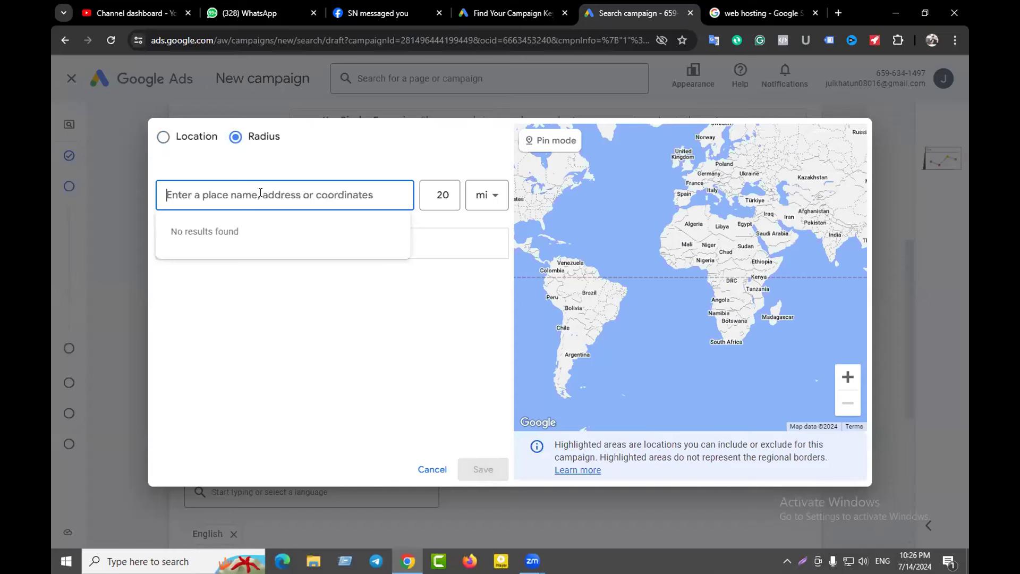
type("new y")
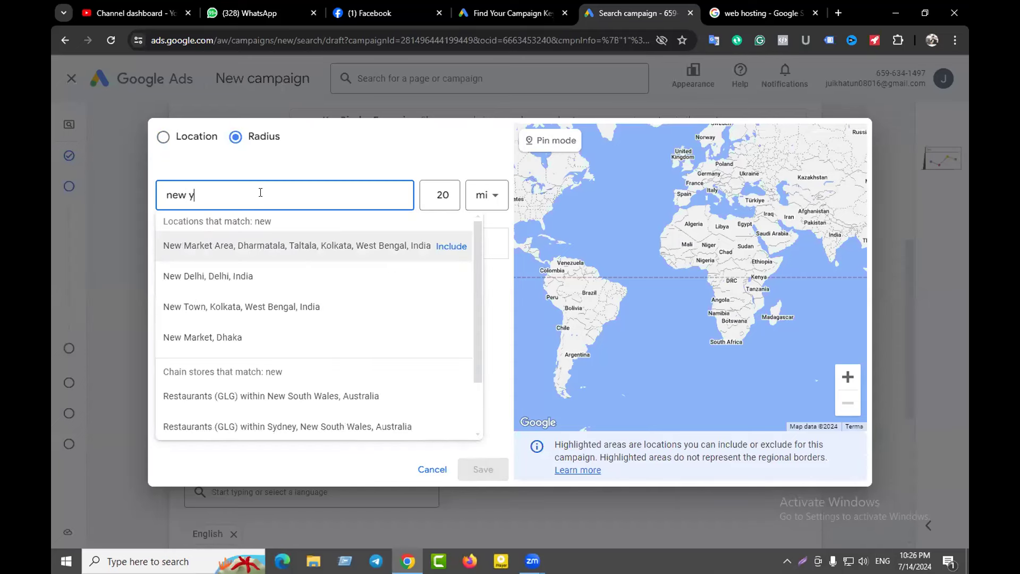
type("ork")
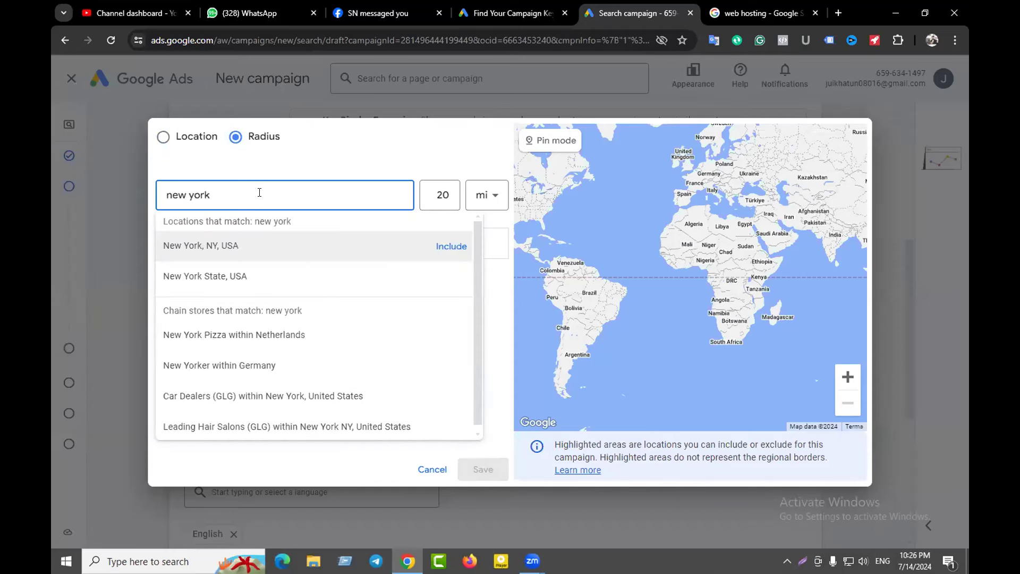
Step: Set the target radius to 50 km and include New York, NY, USA as the radius centre
left_click(487, 199)
left_click(483, 241)
left_click(445, 194)
key("BackSpace")
key("BackSpace")
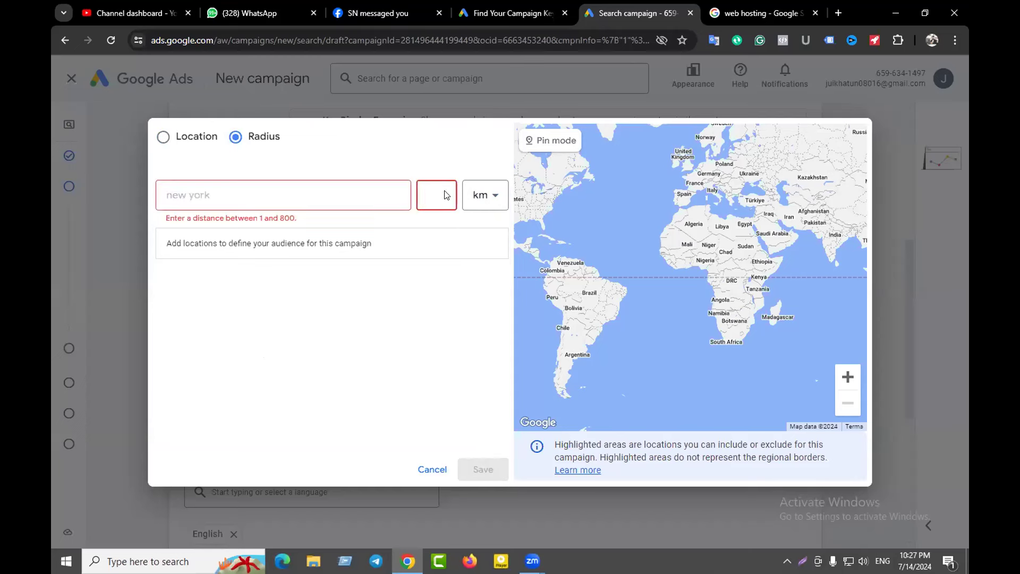
type("50")
left_click(251, 203)
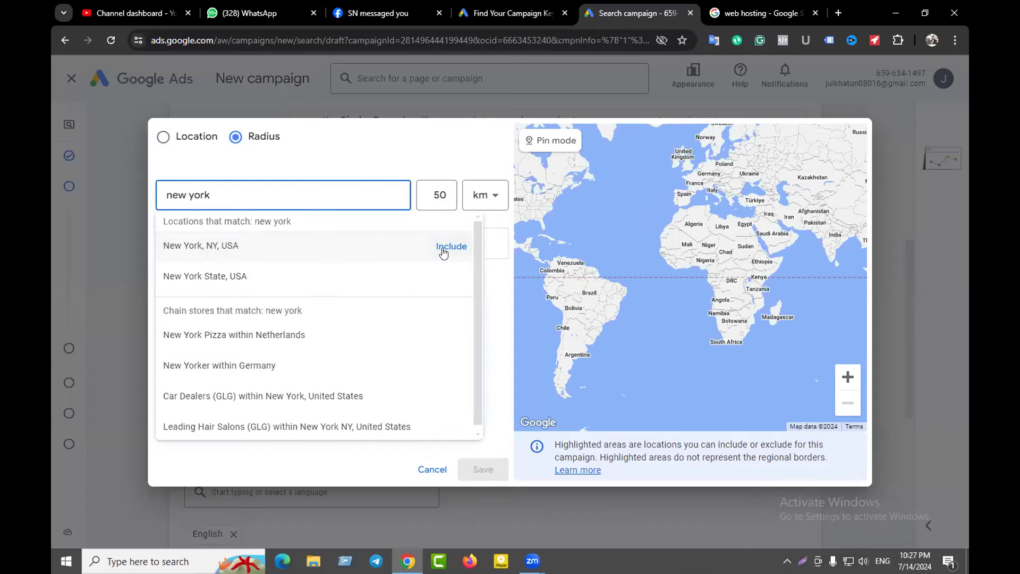
left_click(446, 247)
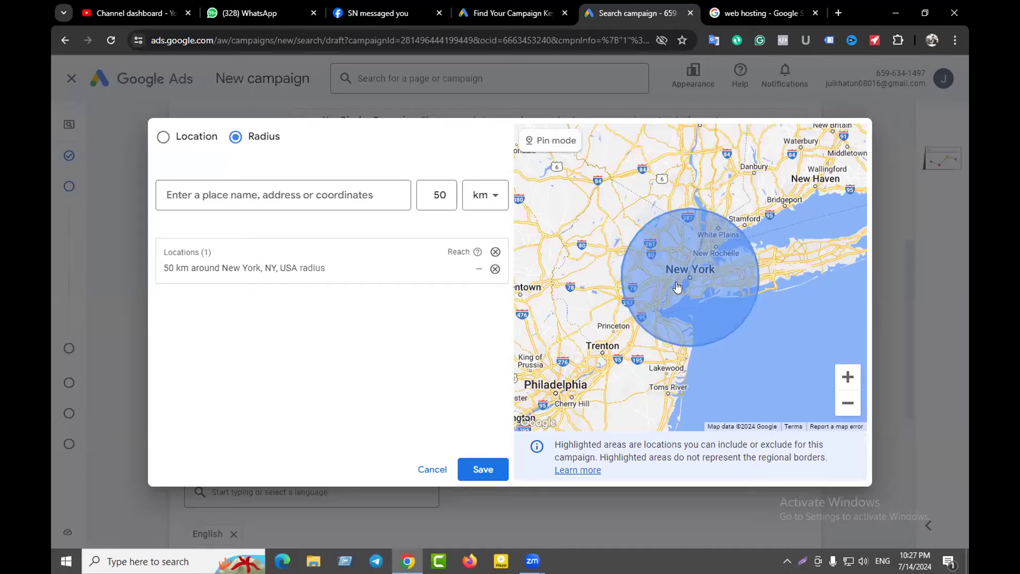
Step: Drop a pin on Hartford on the map and include the 50 km radius around it as a target
left_click_drag(595, 299, 600, 322)
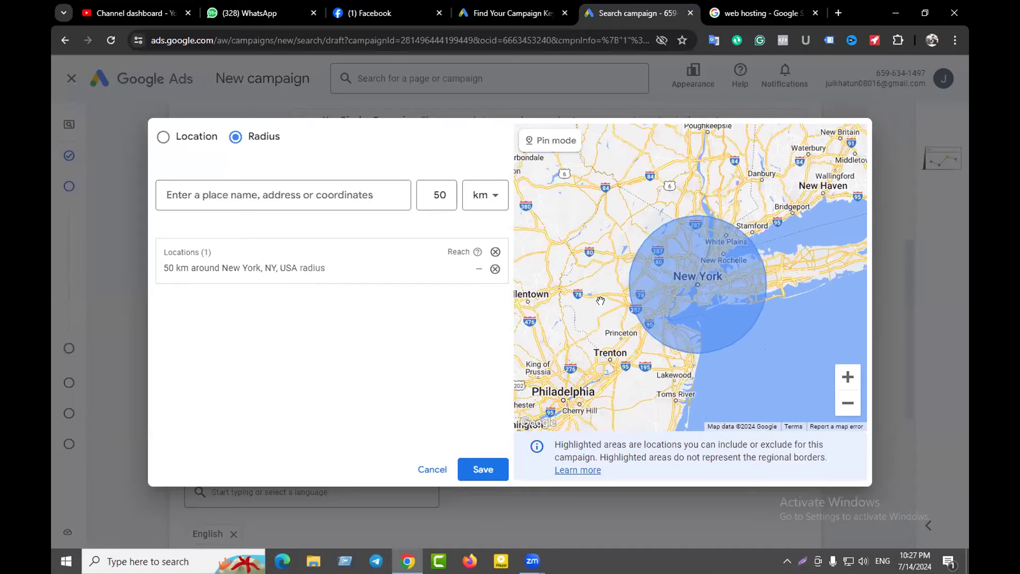
left_click_drag(696, 288, 586, 321)
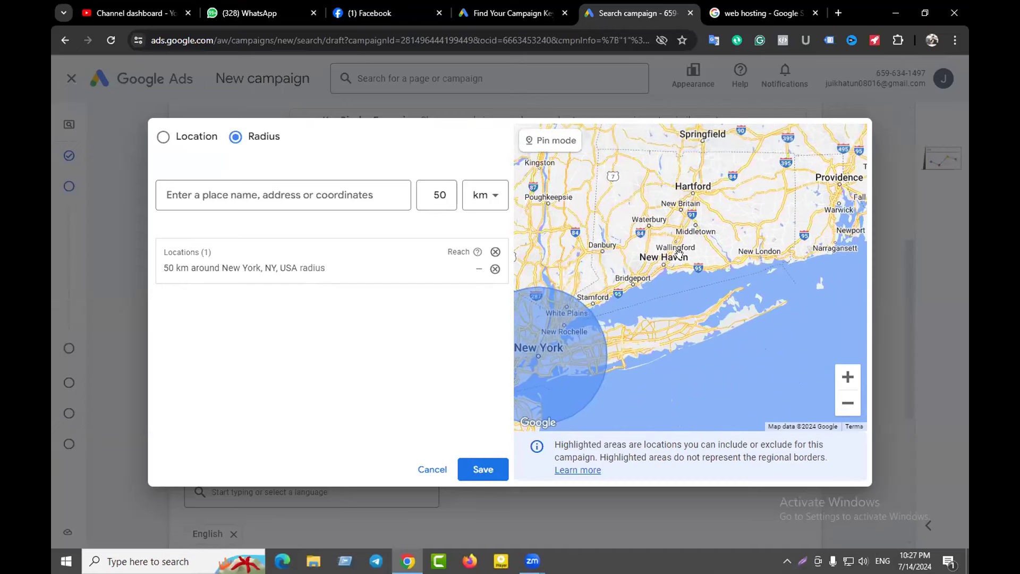
left_click_drag(679, 223, 673, 287)
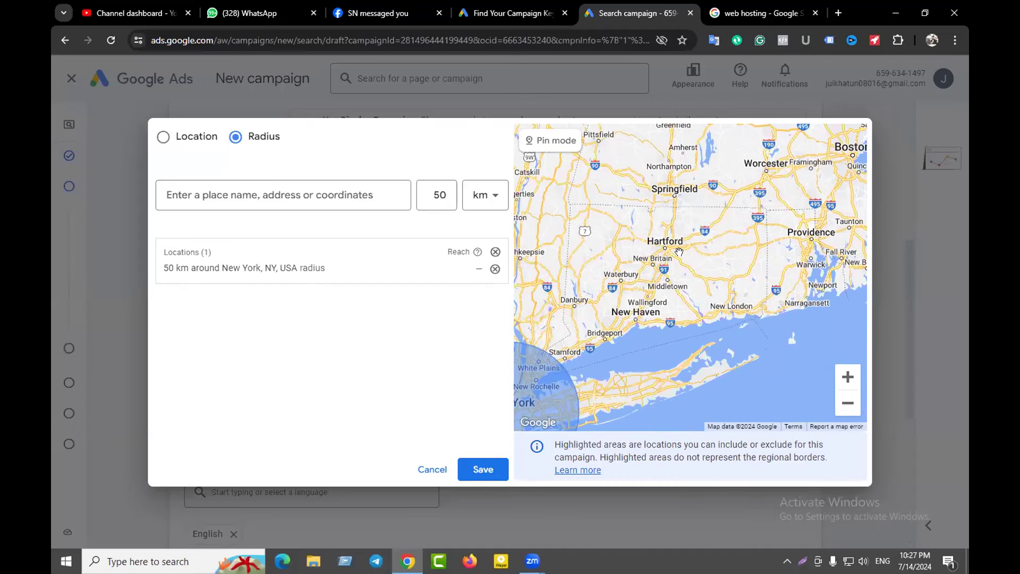
left_click_drag(664, 242, 684, 255)
left_click(553, 142)
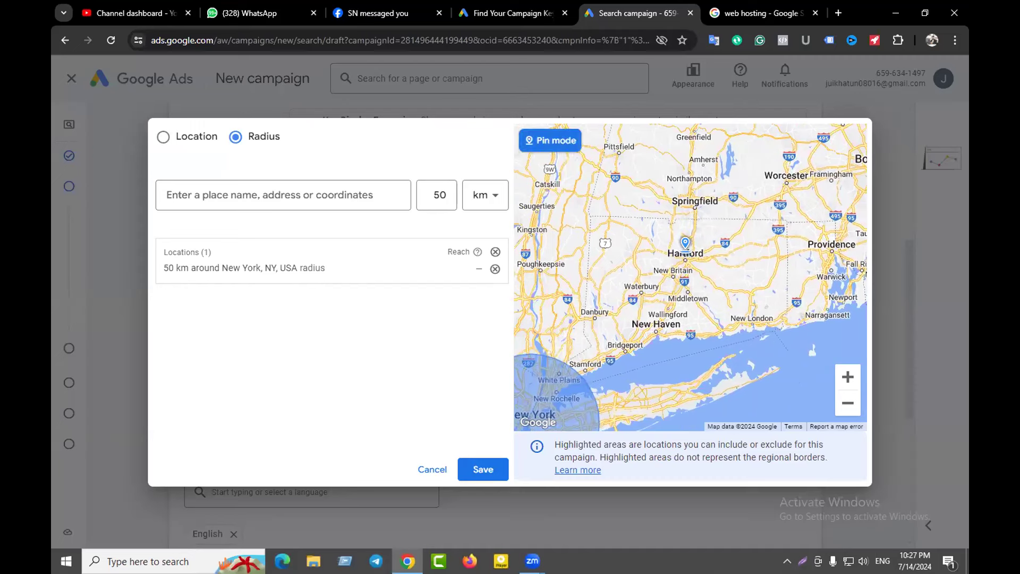
left_click(686, 258)
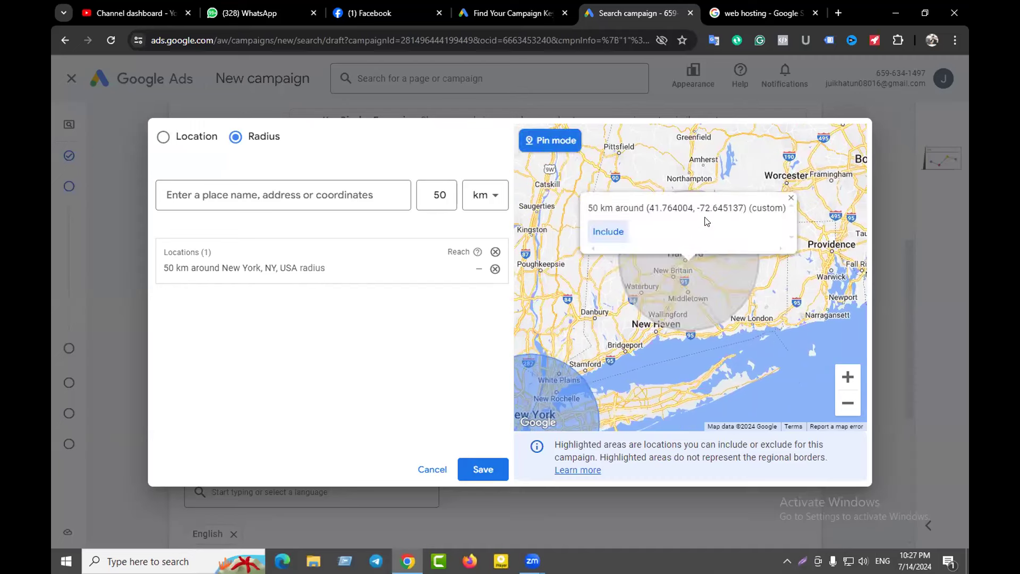
left_click(598, 232)
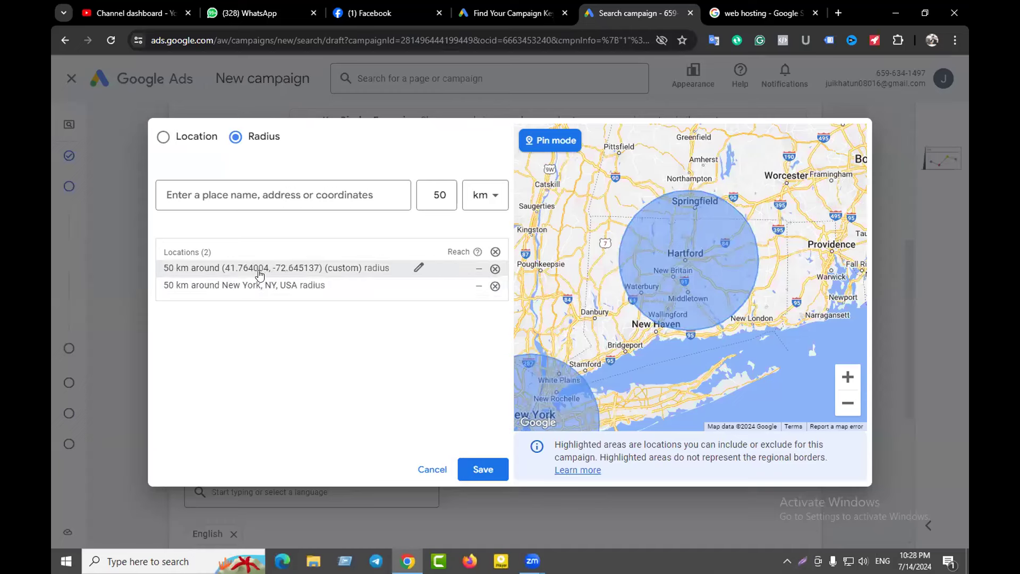
Step: Change the target radius of the custom Hartford location to 20 km and save it
left_click(419, 267)
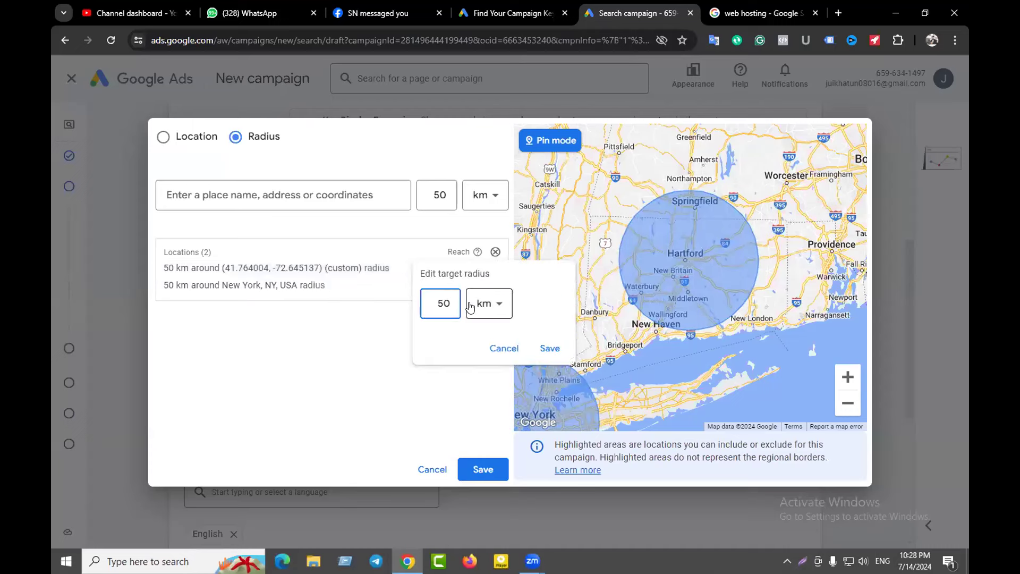
key("BackSpace")
key("BackSpace")
type("20")
left_click(549, 348)
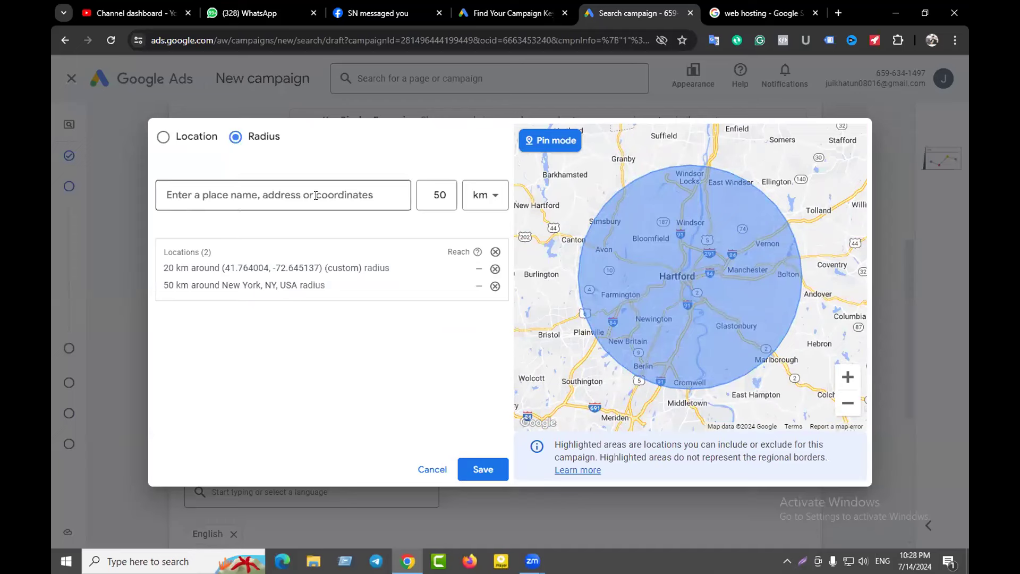
Step: Switch back to targeting by location and include the state of Florida, United States
left_click(163, 137)
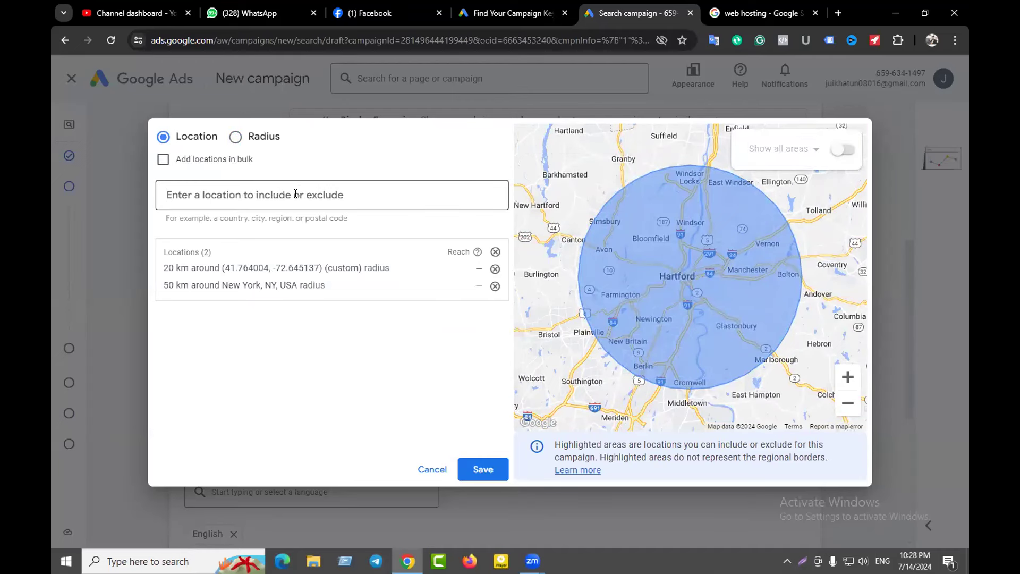
type("f")
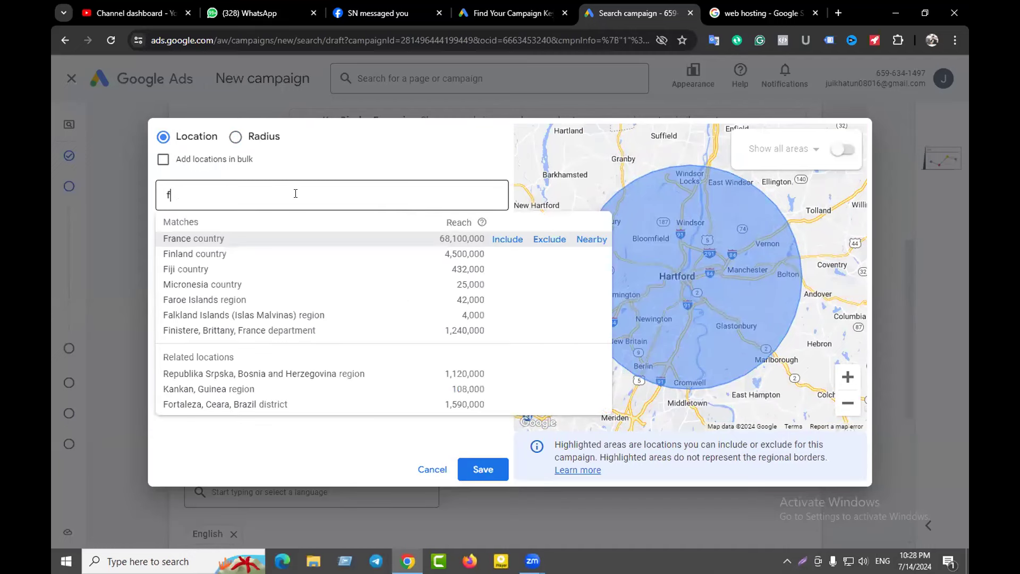
type("lorida")
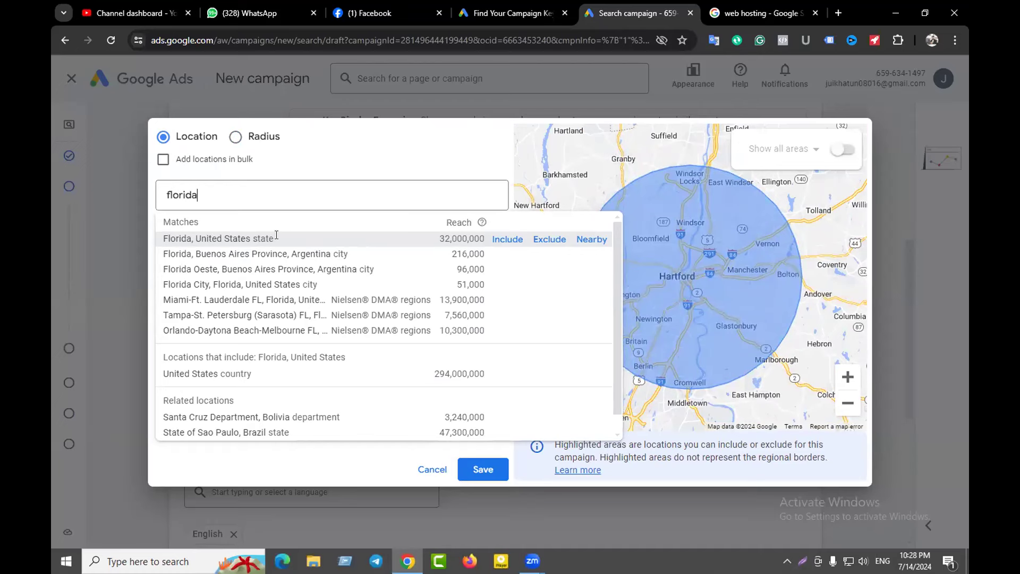
left_click(500, 240)
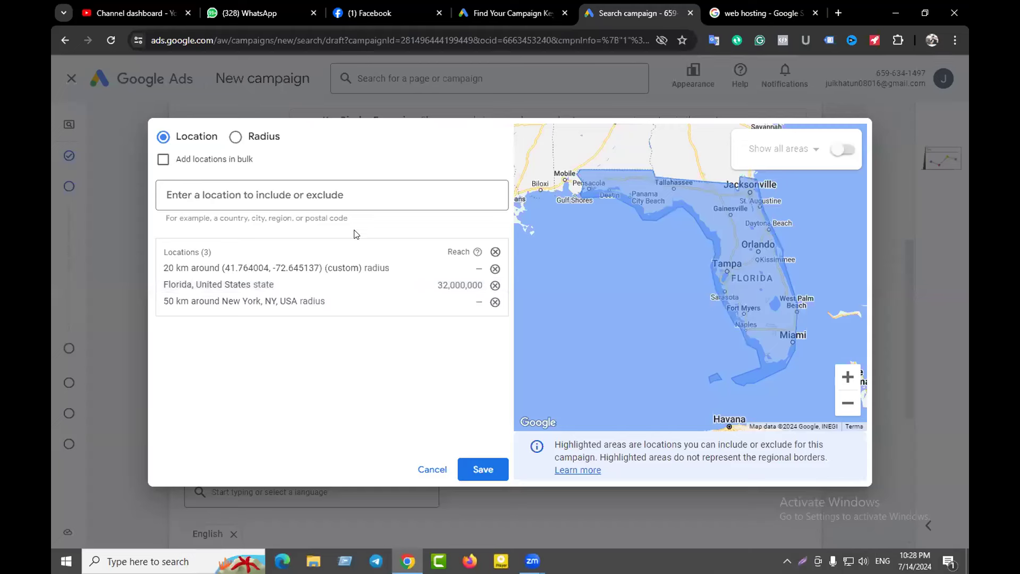
Step: Search for New Jersey, United States as a location and list the locations nearby it
left_click(322, 196)
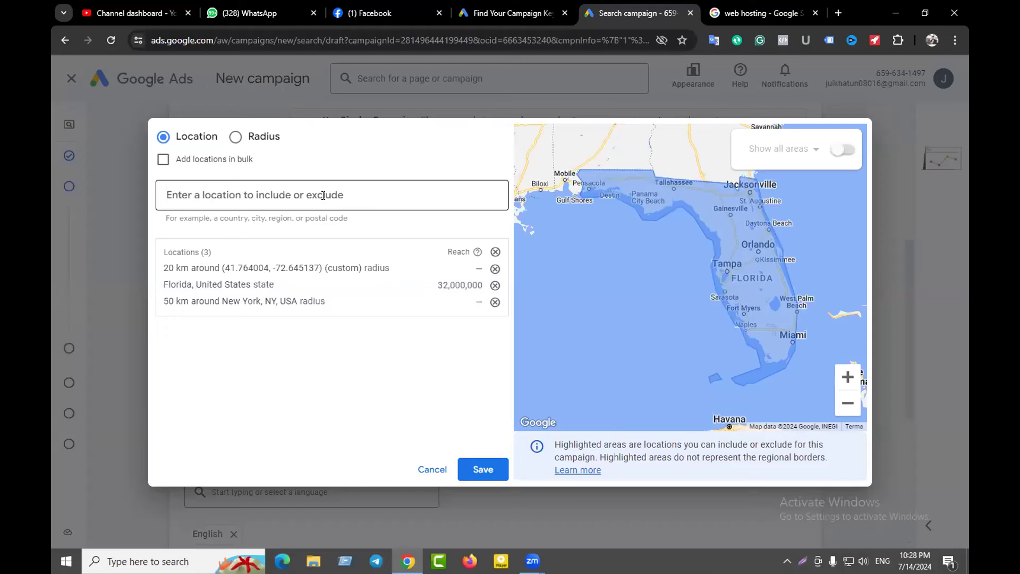
type("ne")
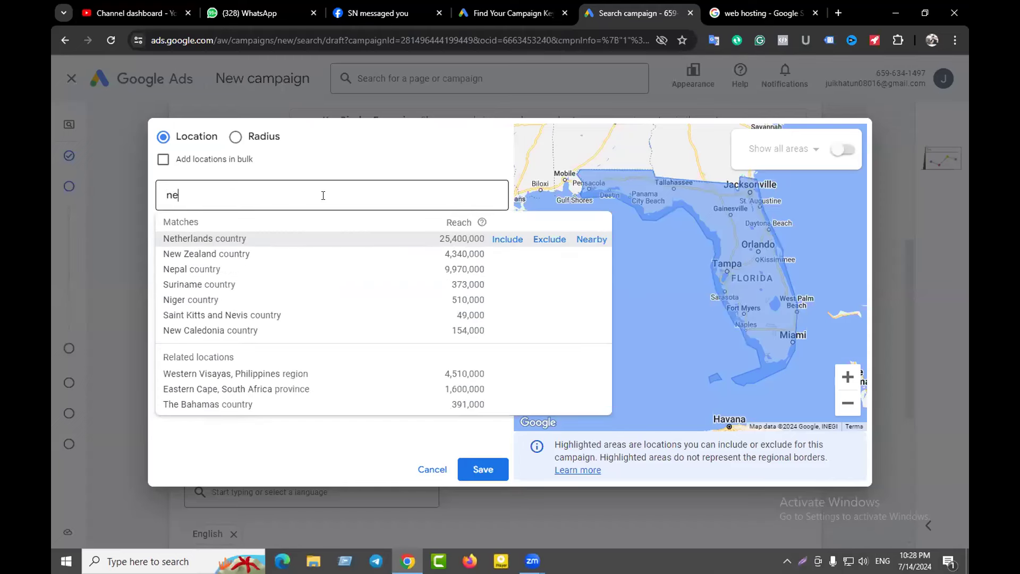
type("w")
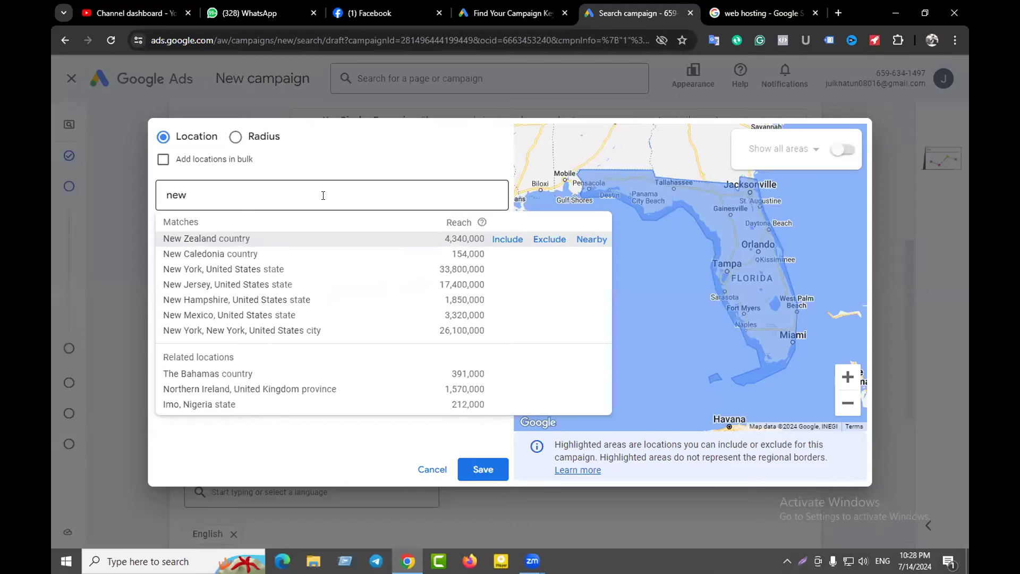
type(" j")
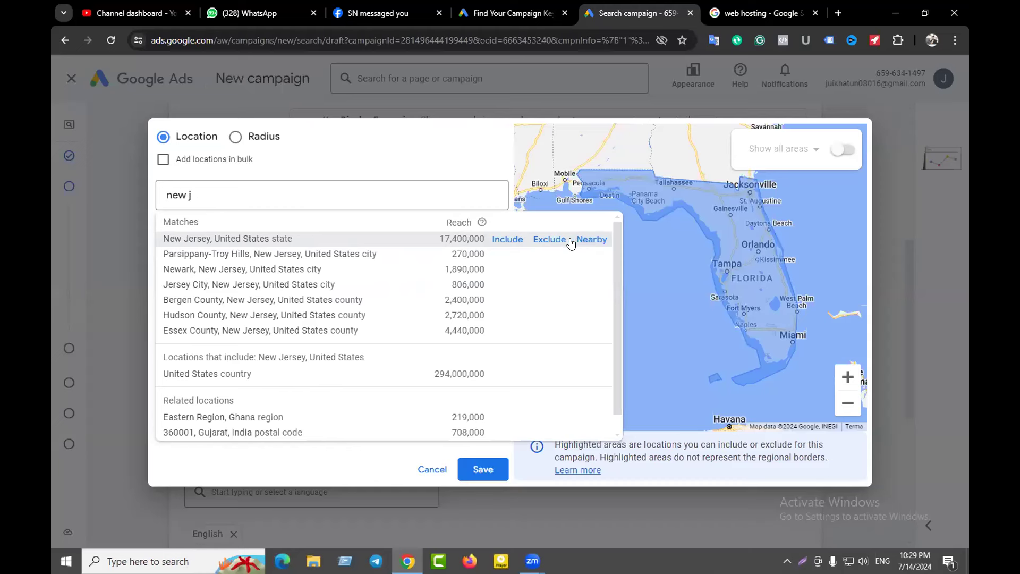
left_click(593, 240)
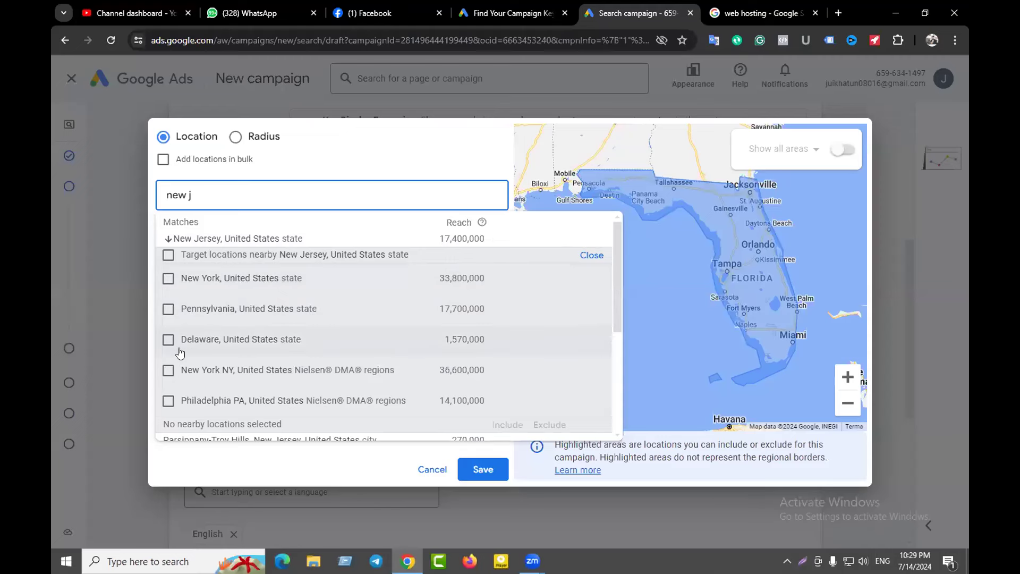
scroll(191, 390, "down", 2)
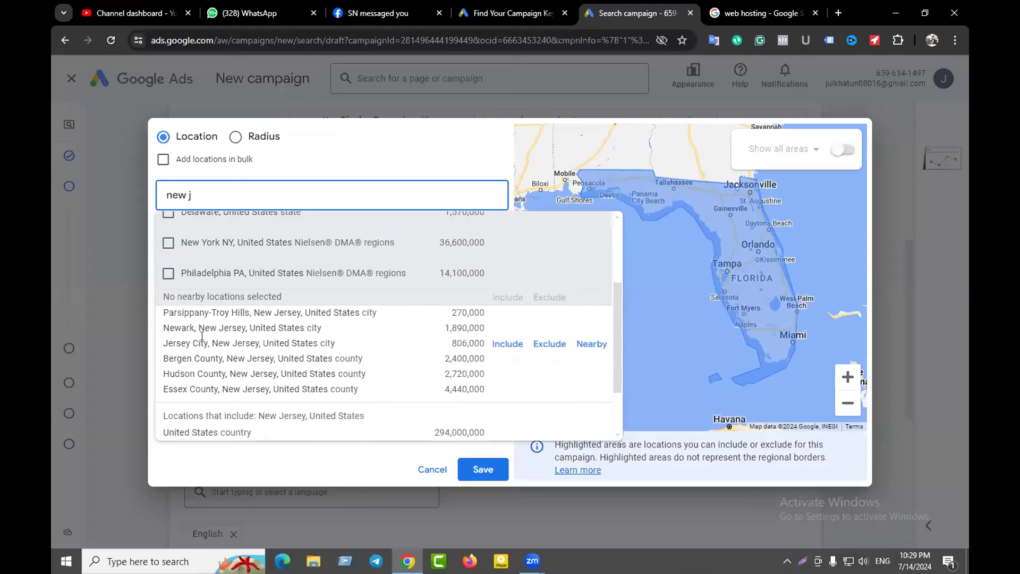
scroll(202, 335, "up", 3)
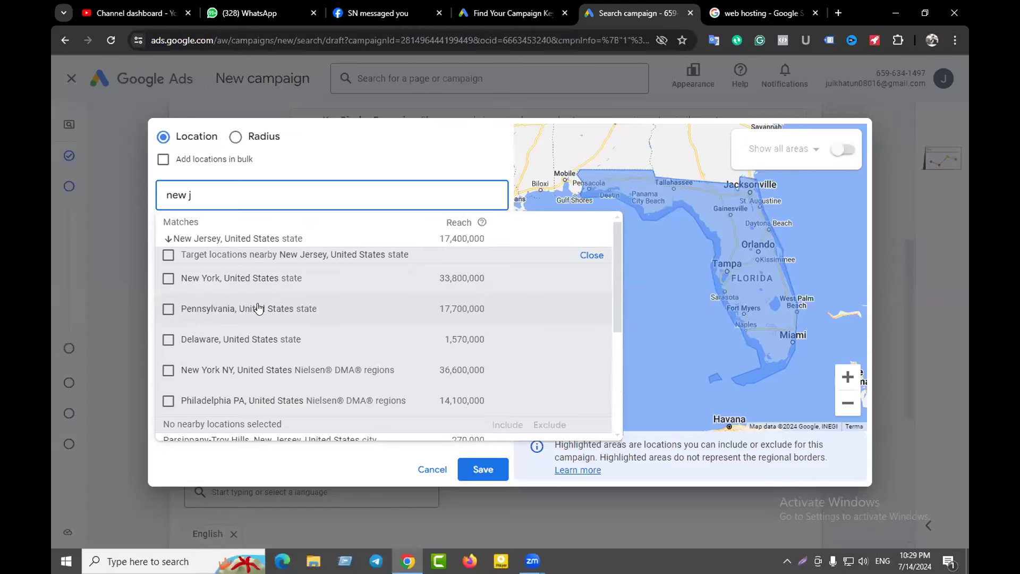
Step: Select all target locations nearby New Jersey and save the location settings
left_click(169, 310)
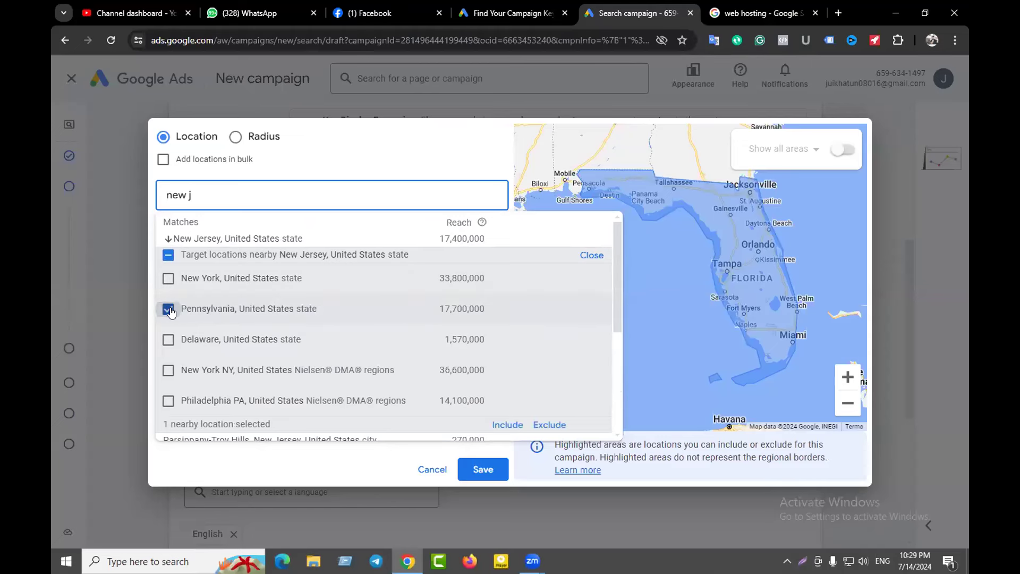
left_click(169, 309)
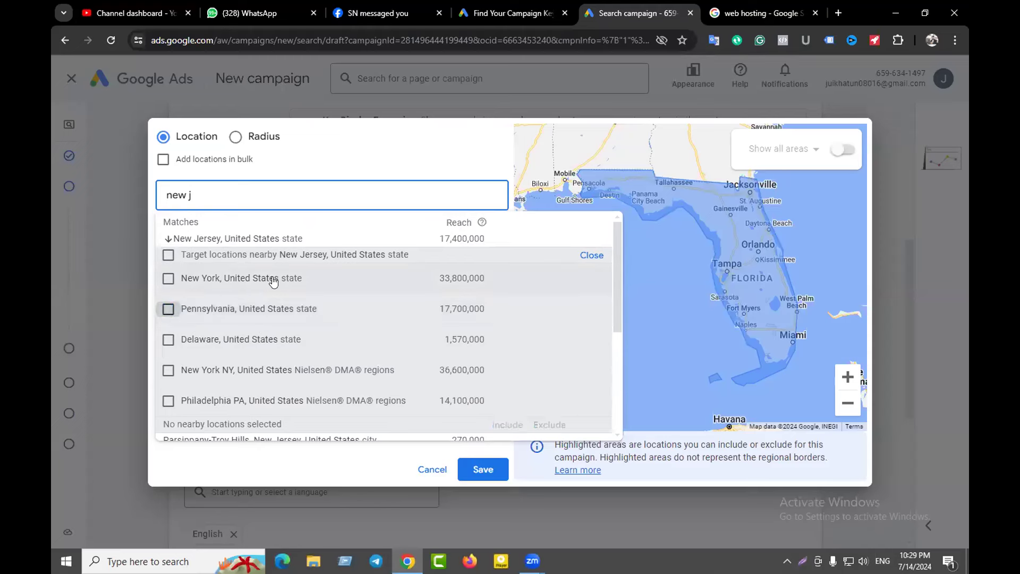
scroll(280, 327, "down", 2)
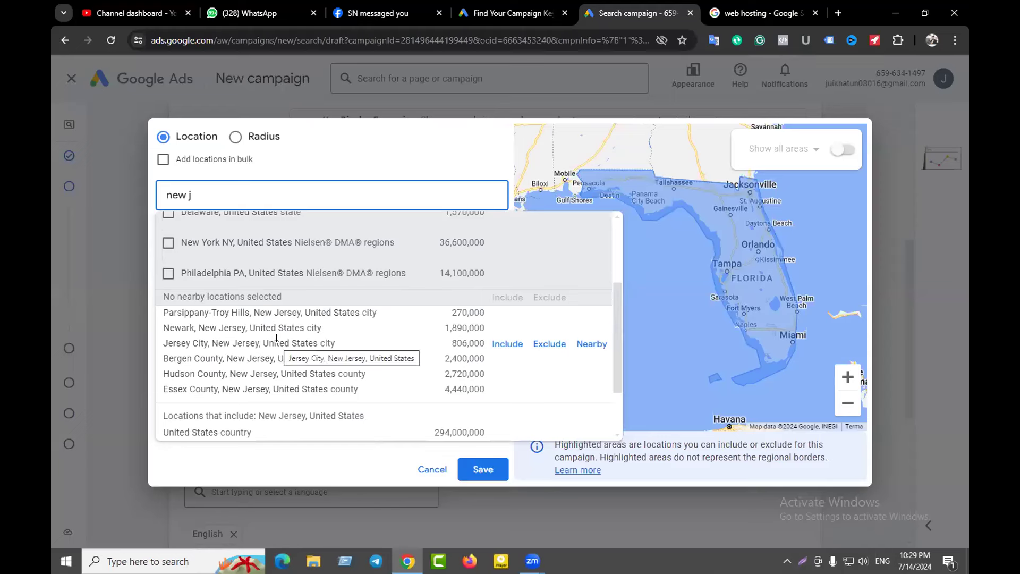
scroll(275, 337, "up", 3)
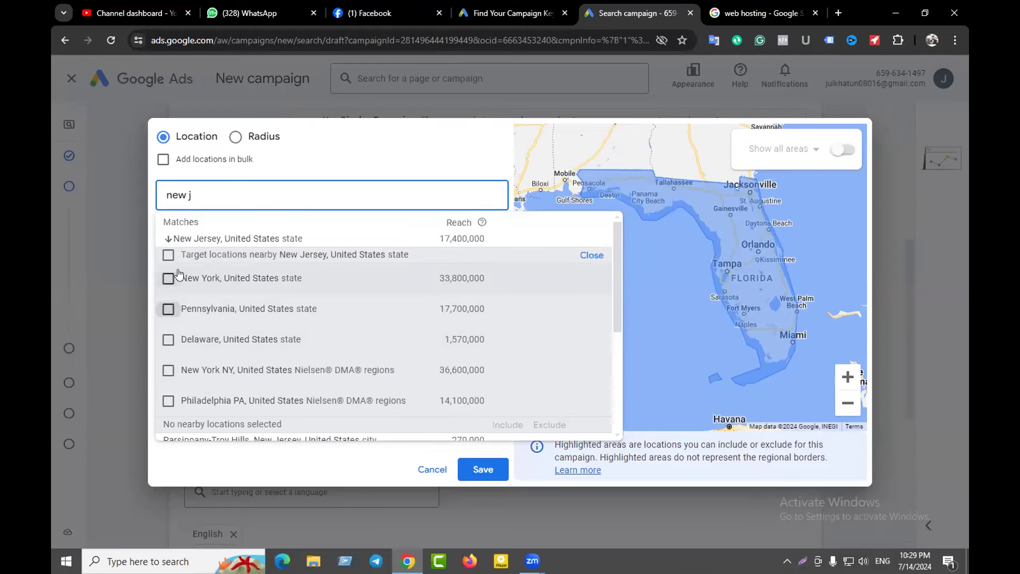
left_click(168, 255)
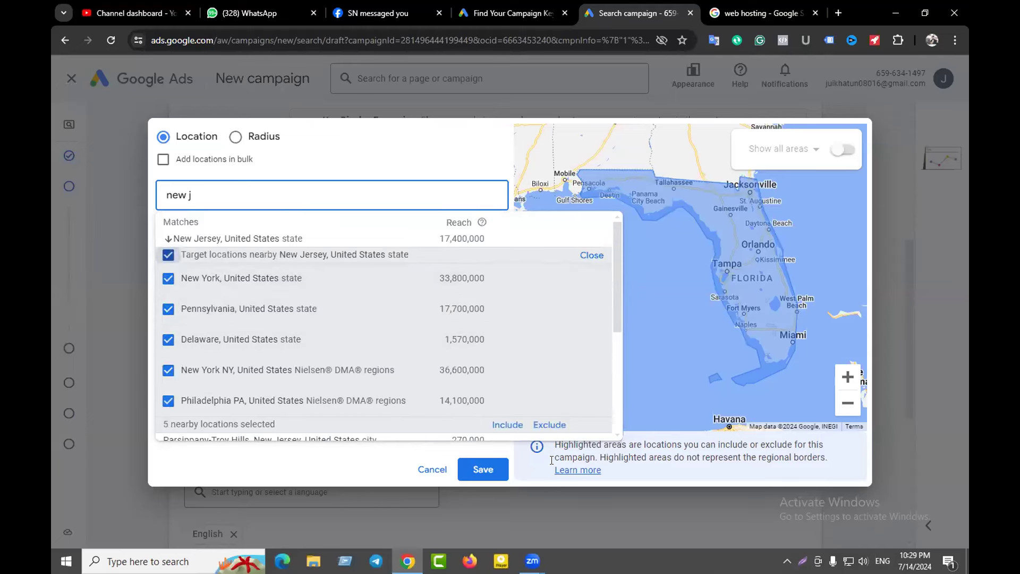
left_click(483, 469)
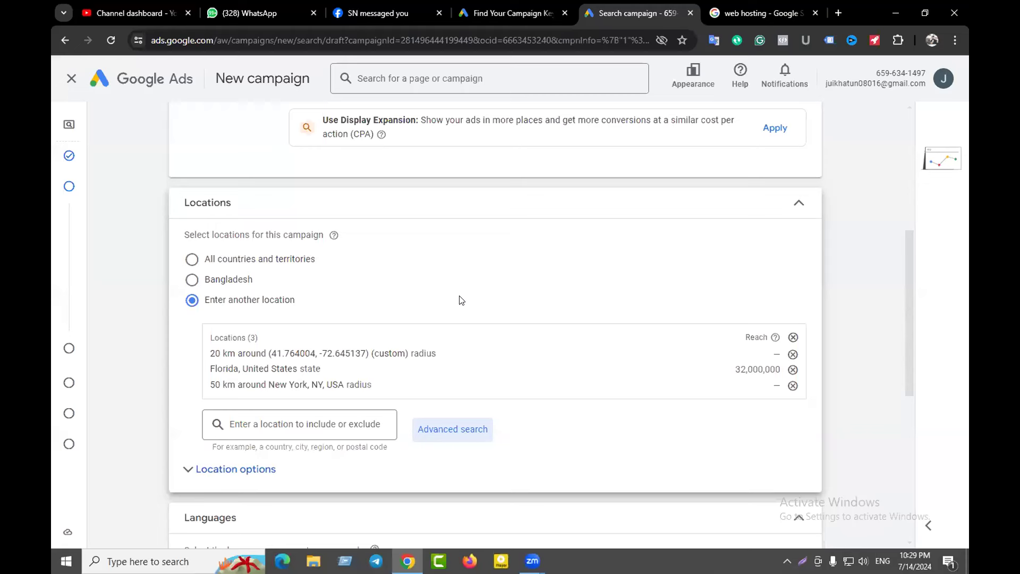
Step: Remove all targeted locations and include the country United States instead
left_click(792, 337)
left_click(327, 337)
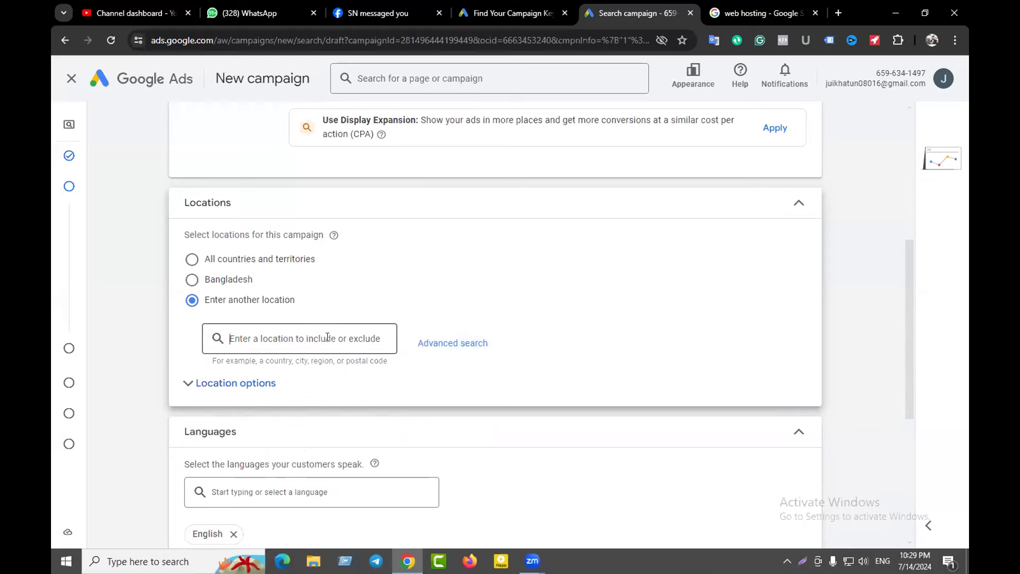
type("usa")
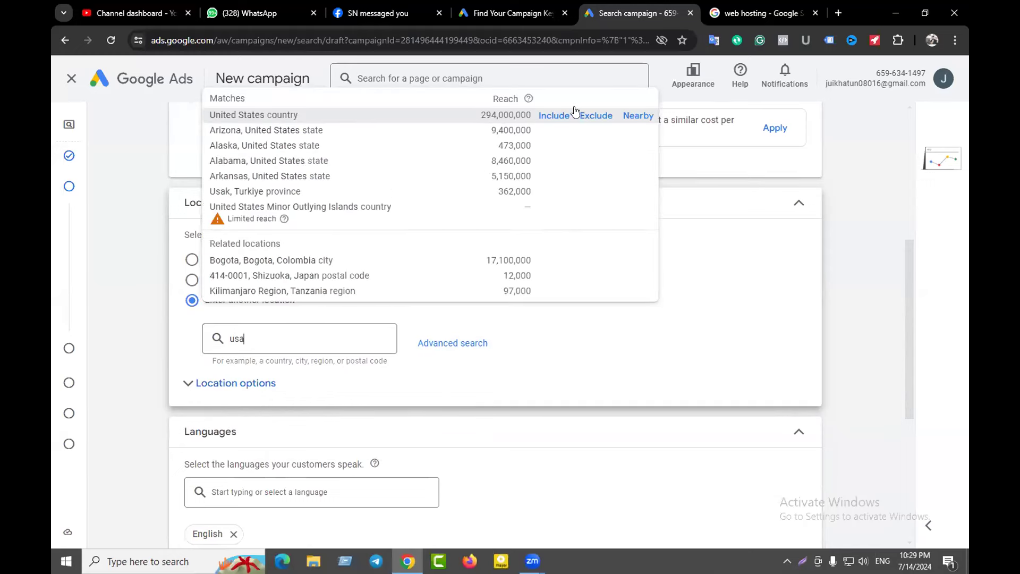
left_click(554, 116)
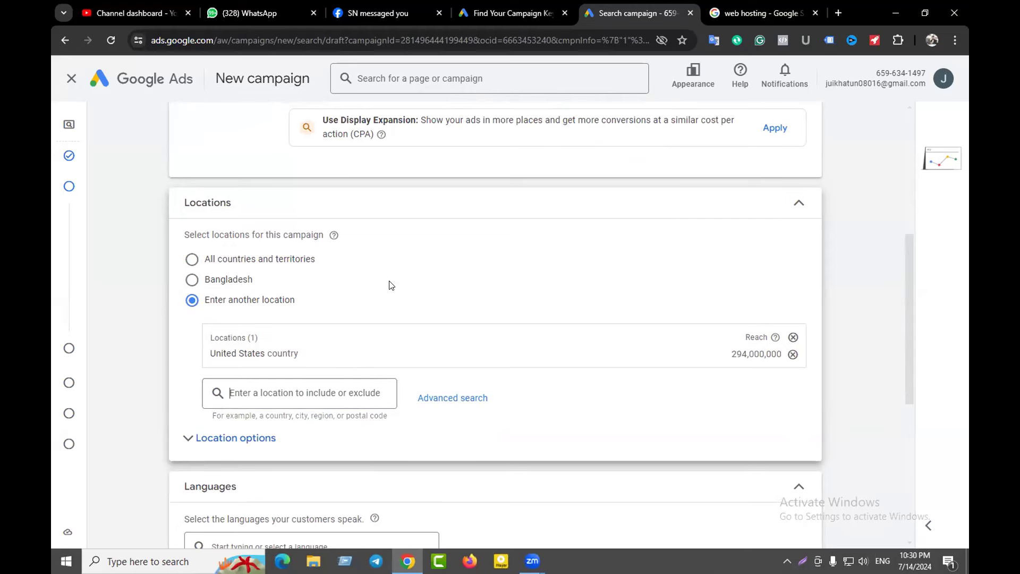
Step: Exclude the state of Washington, United States from the campaign locations
scroll(390, 284, "down", 1)
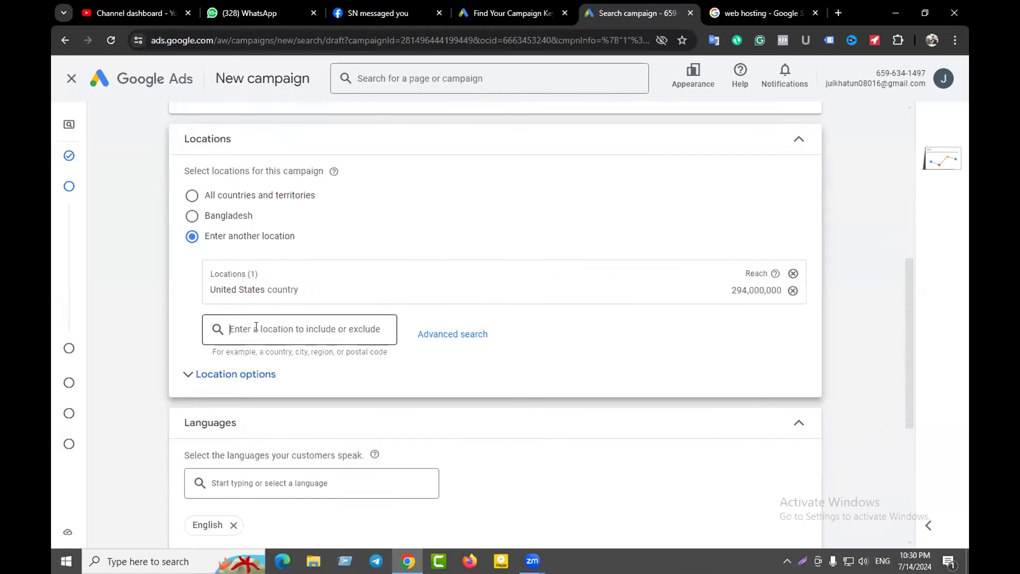
type("was")
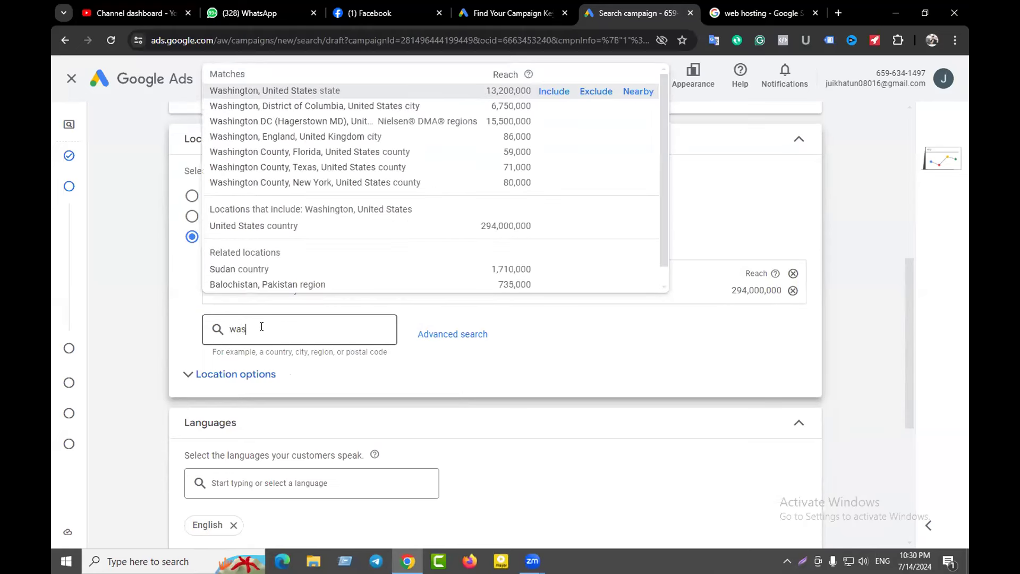
type("hington")
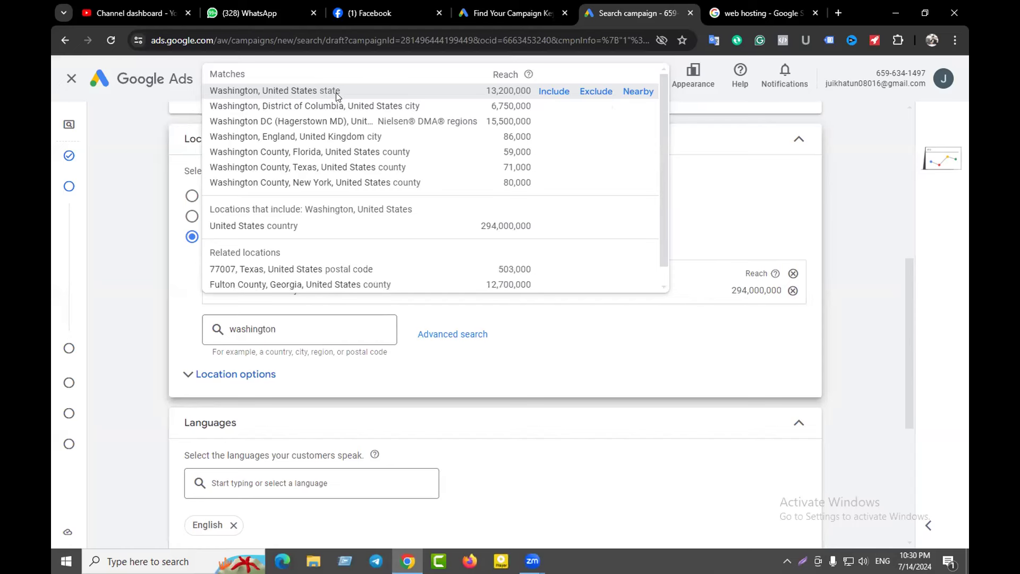
left_click(596, 92)
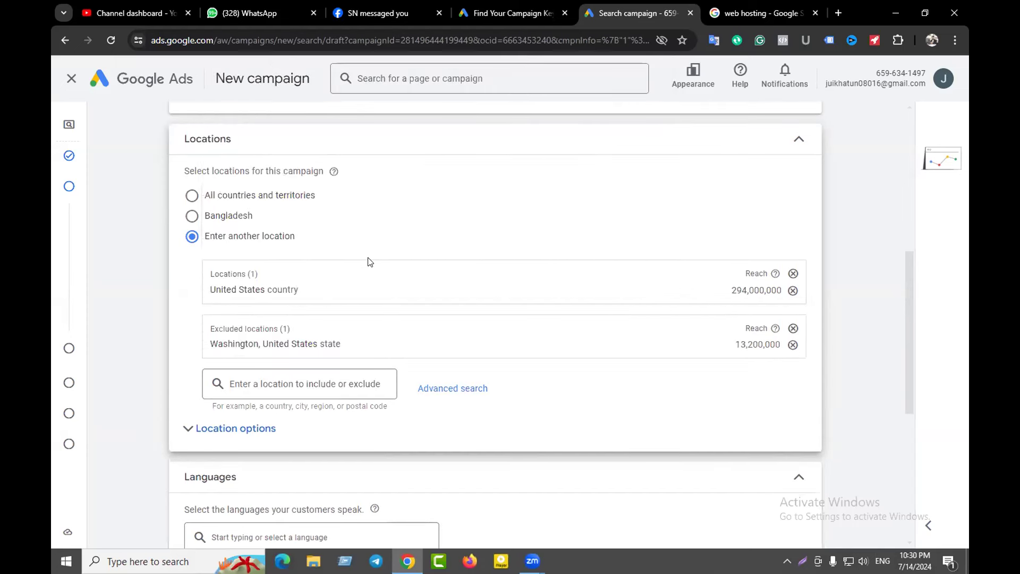
scroll(314, 290, "down", 1)
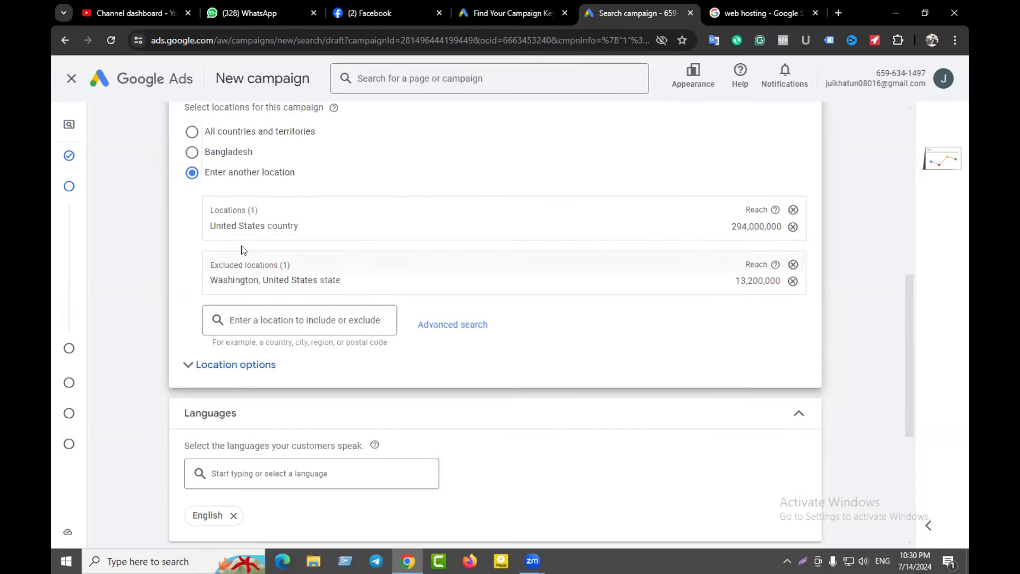
left_click_drag(211, 223, 308, 226)
left_click(307, 226)
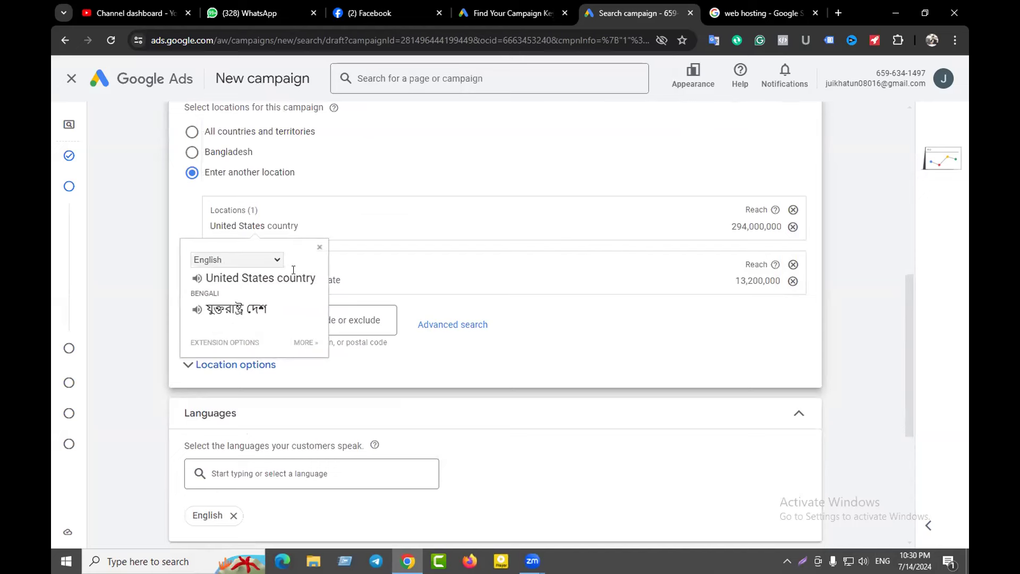
left_click(359, 224)
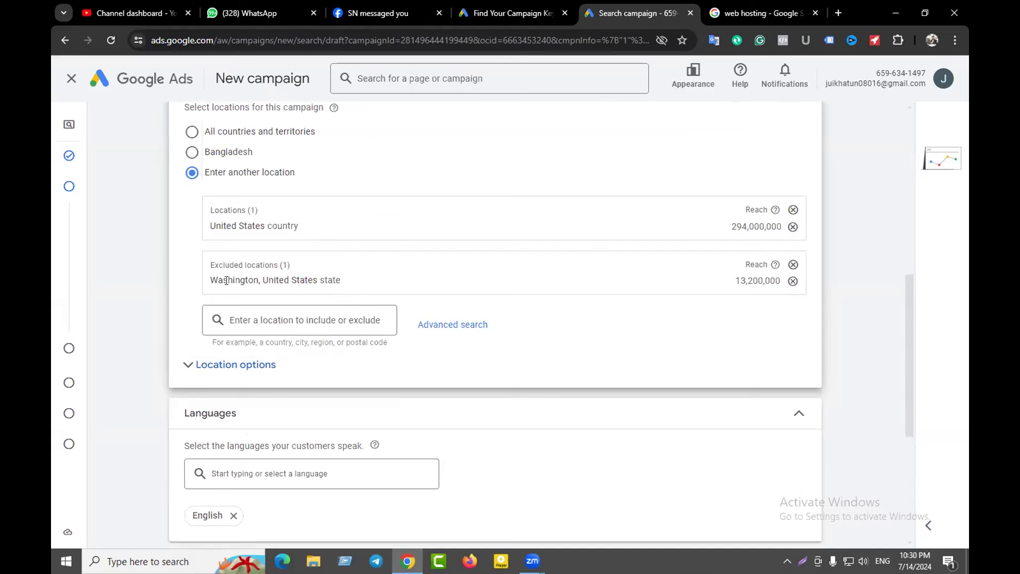
left_click_drag(211, 277, 358, 280)
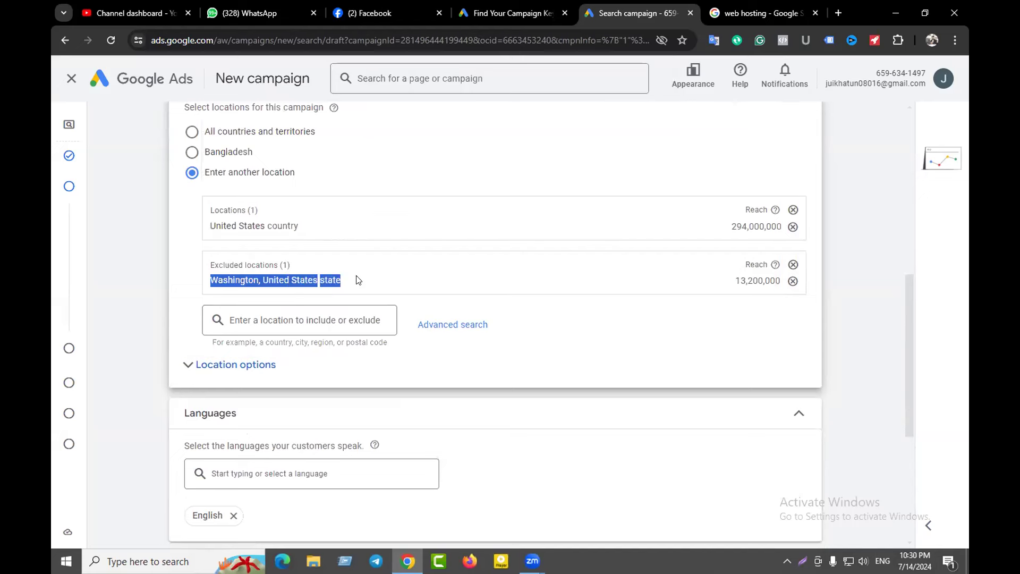
left_click(361, 277)
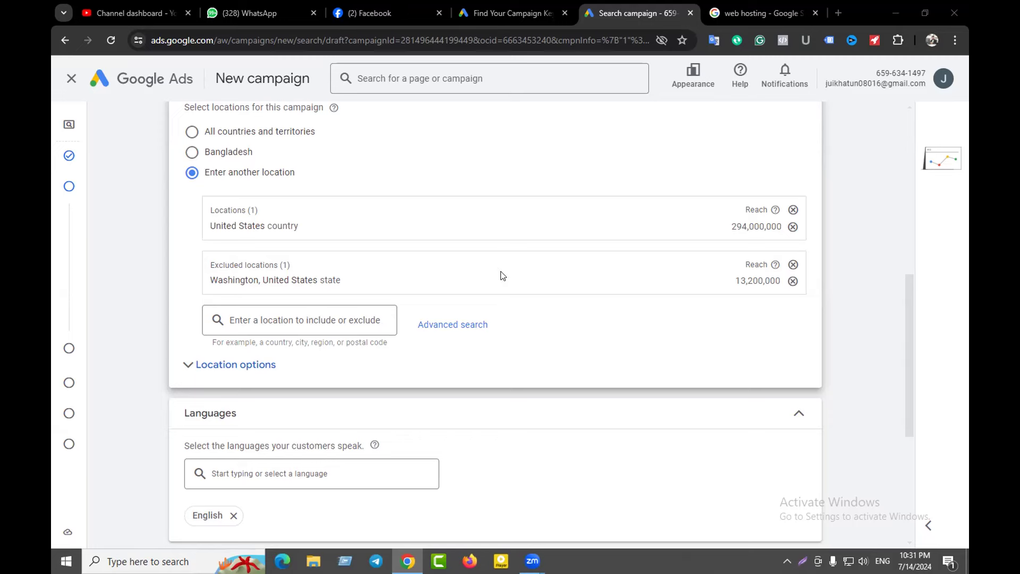
Step: Open the advanced location search and switch it to radius targeting
left_click(455, 324)
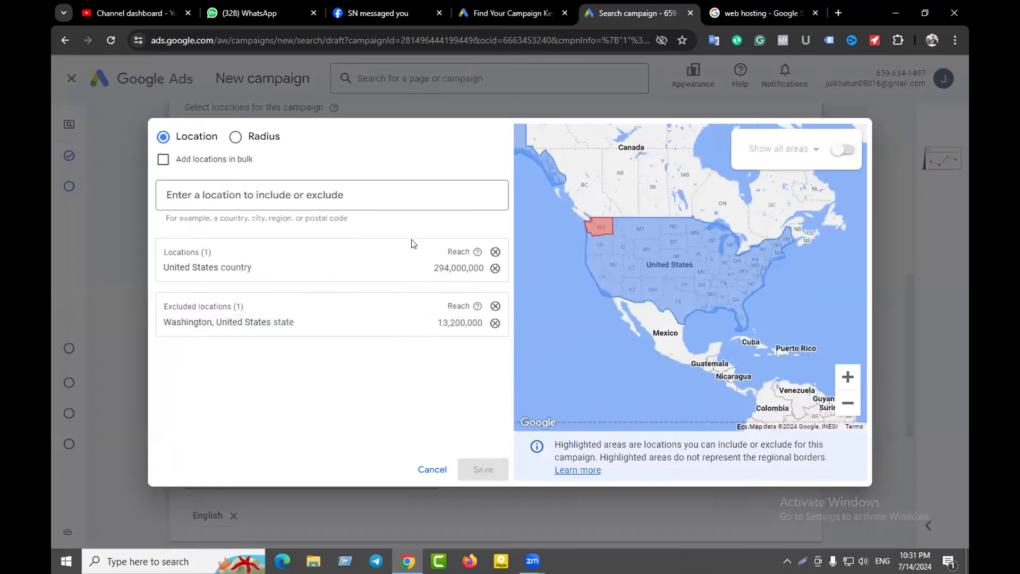
left_click(236, 139)
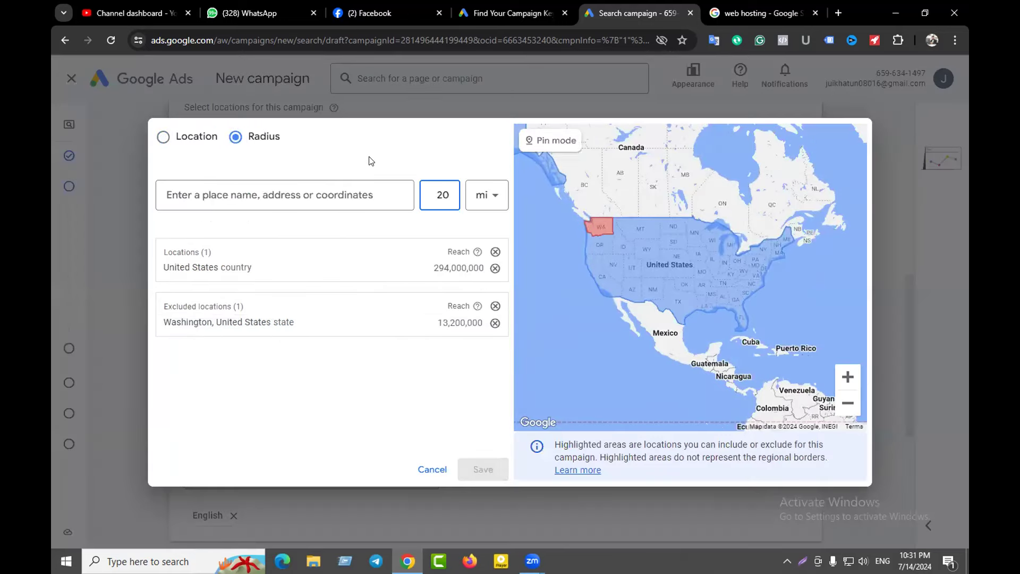
left_click(451, 200)
key("BackSpace")
key("BackSpace")
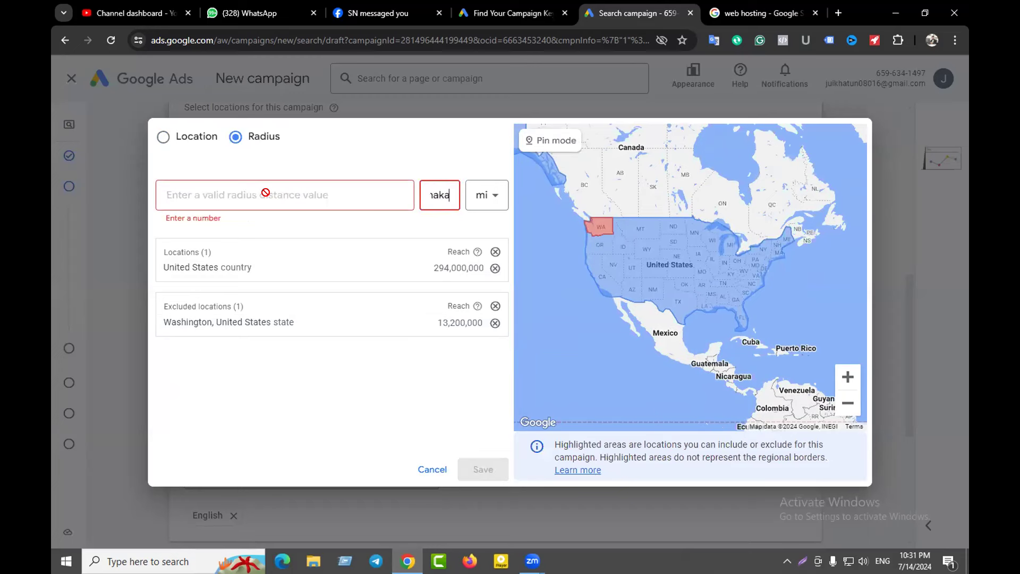
key("BackSpace")
key("BackSpace")
key("BackSpace")
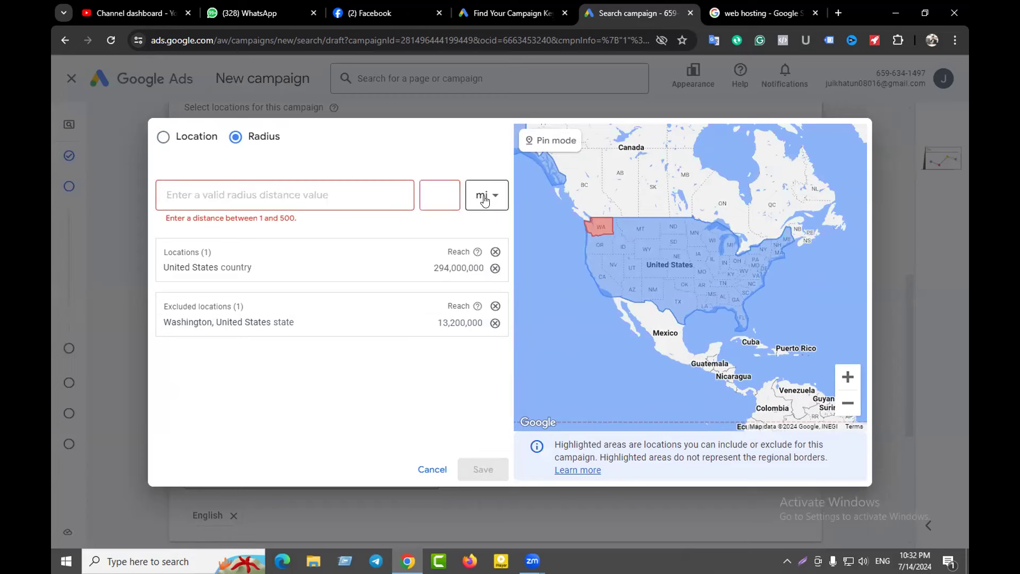
left_click(163, 138)
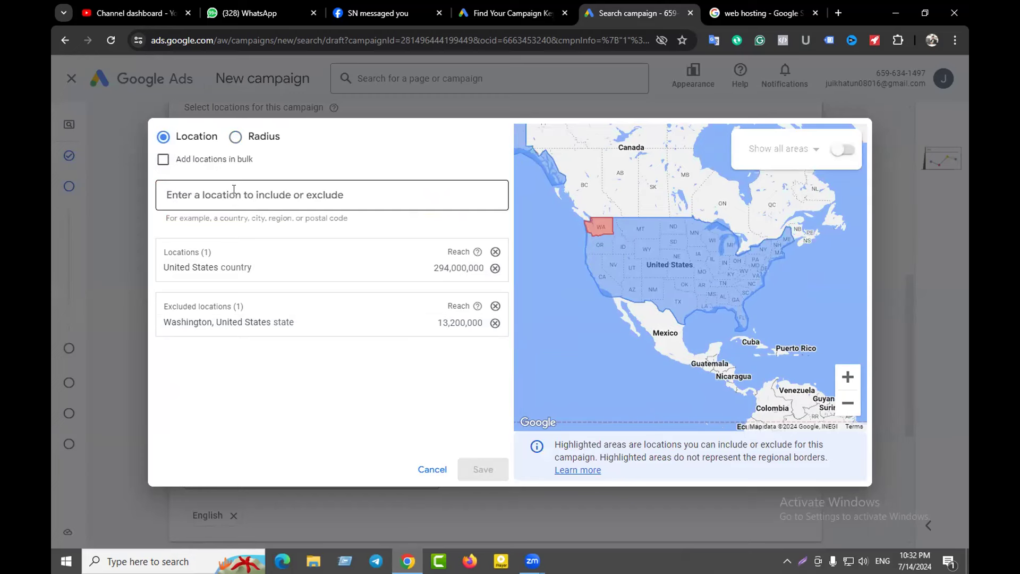
left_click(236, 137)
Step: Include a 2 km radius around Uttara, Dhaka as a target location
left_click(260, 192)
type("dha")
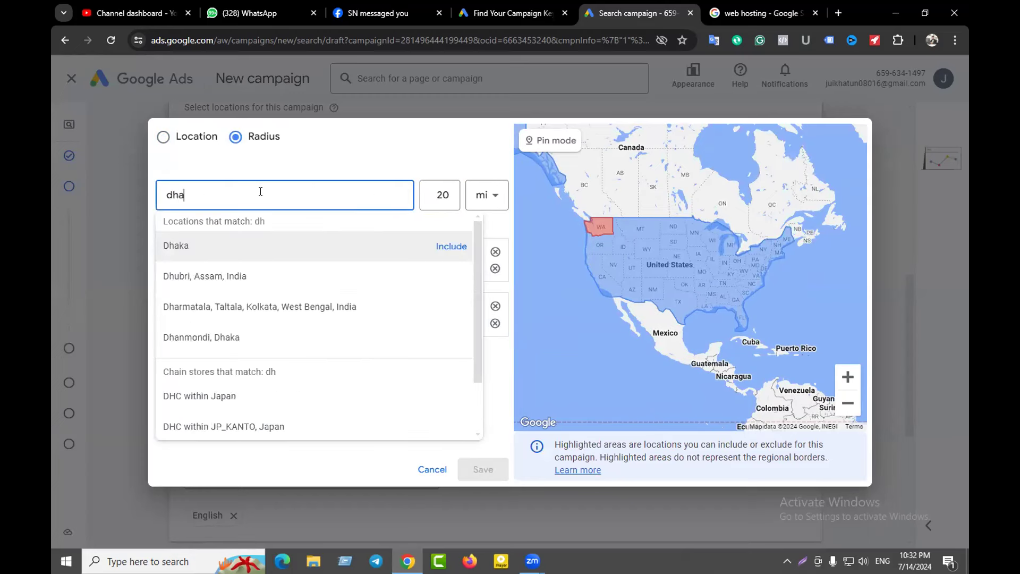
type("ka uttara")
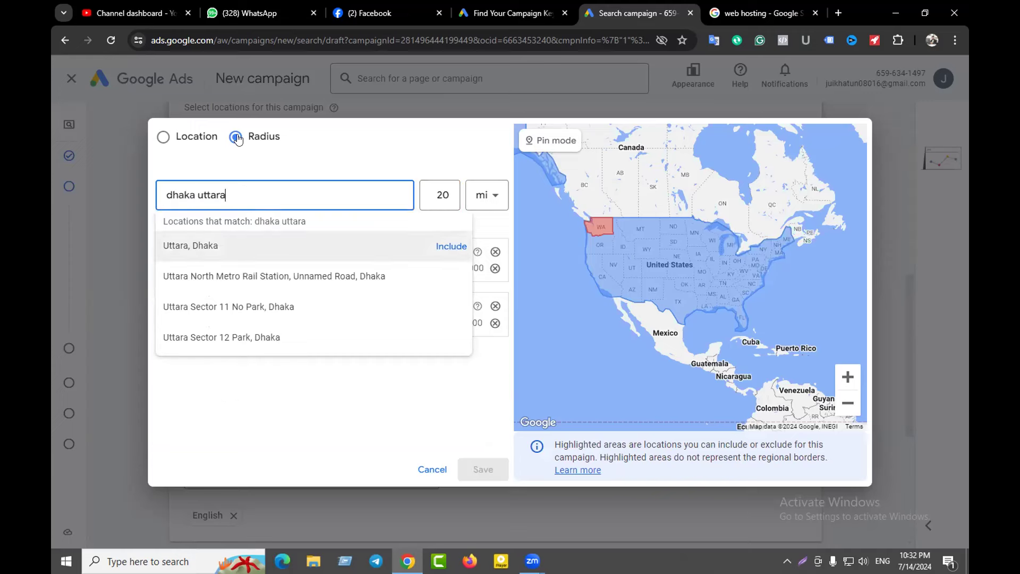
left_click(488, 197)
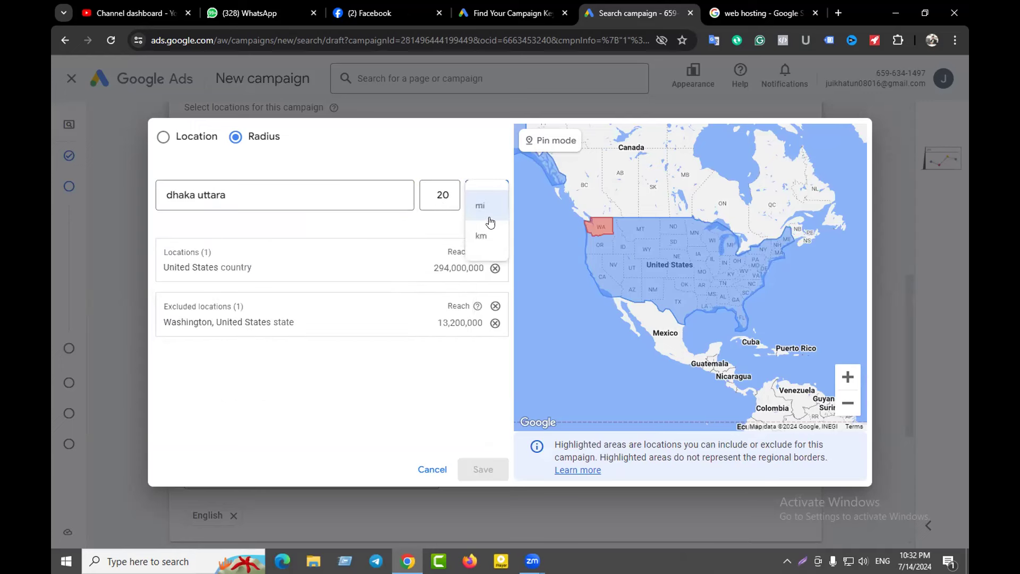
left_click(483, 235)
left_click(446, 198)
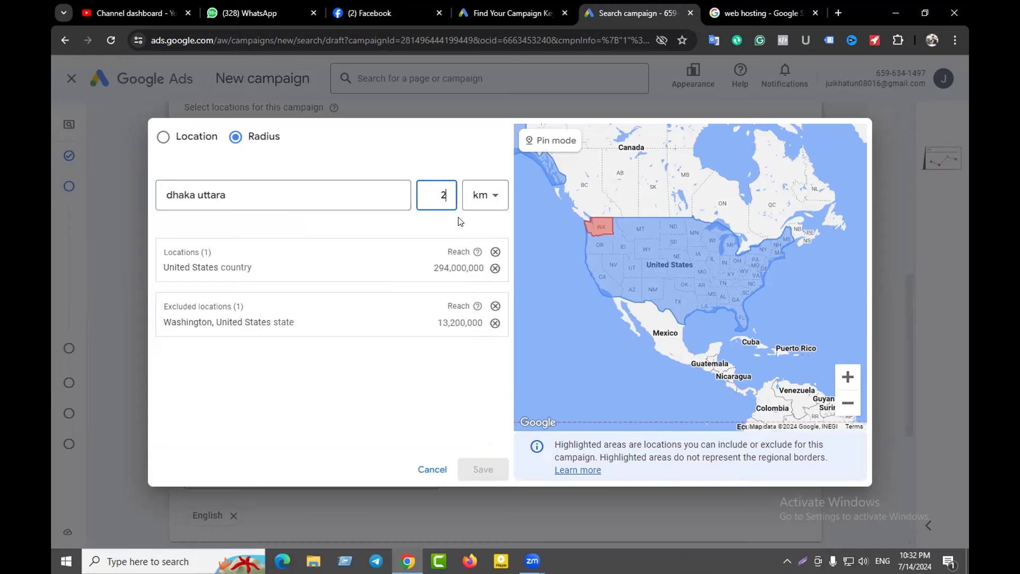
left_click(273, 194)
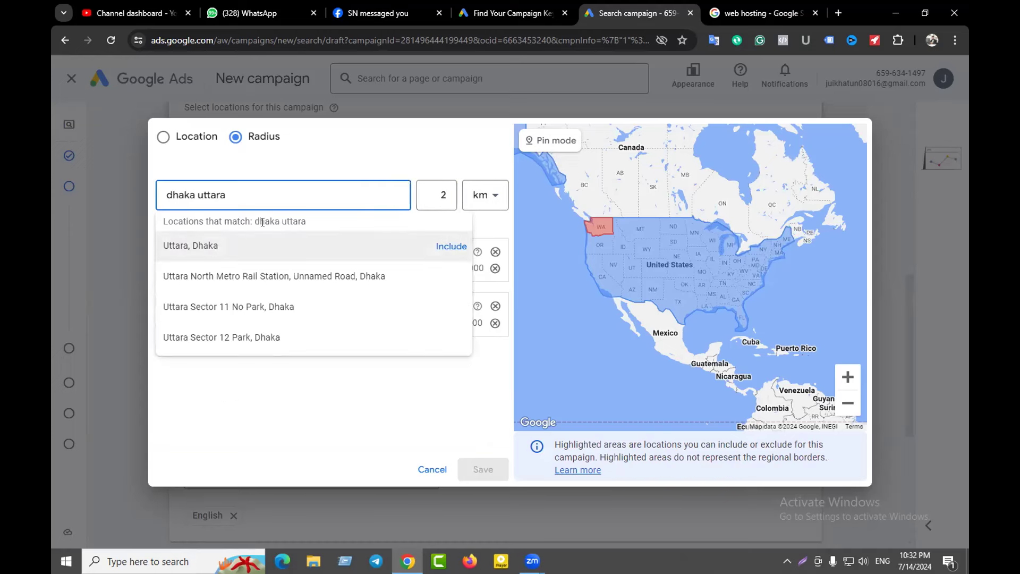
left_click(223, 244)
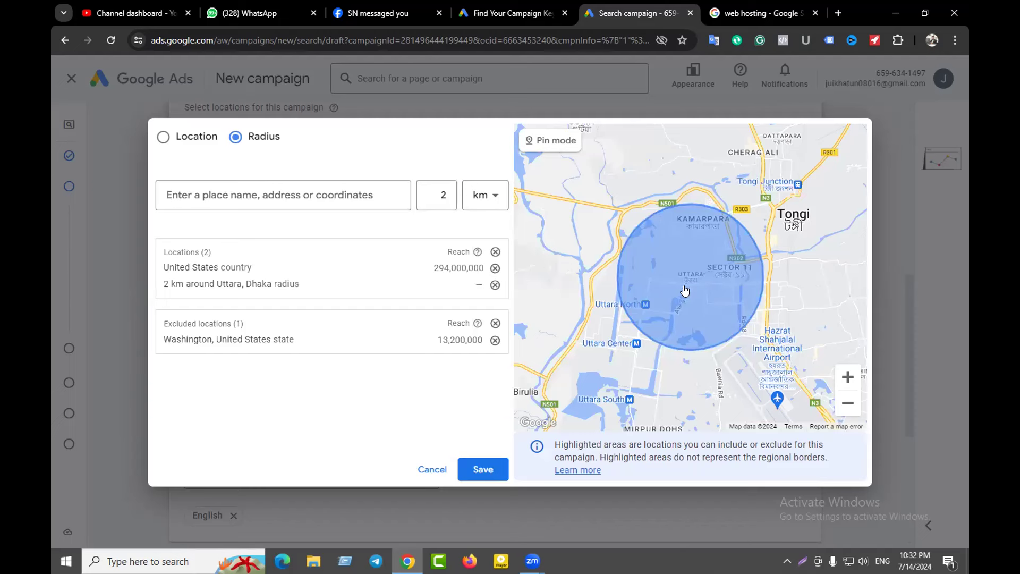
Step: Set the radius for new locations and the Uttara, Dhaka target's radius to 10 km
left_click(448, 197)
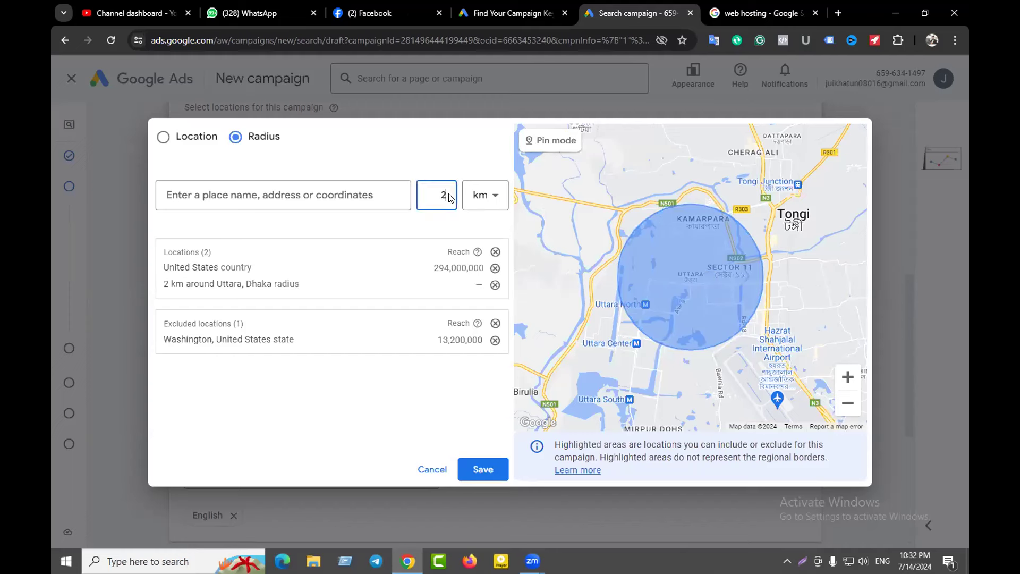
key("BackSpace")
type("10")
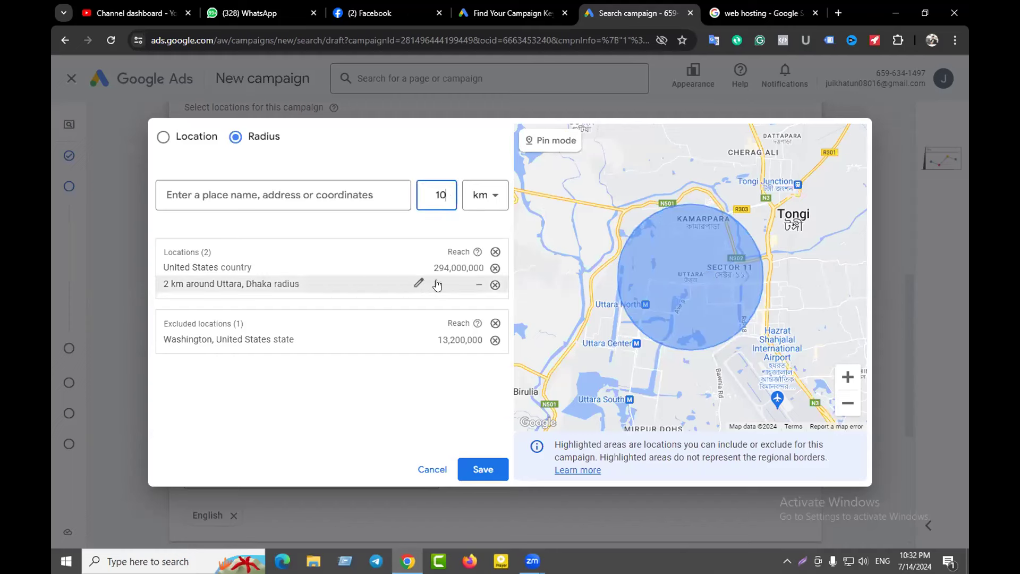
left_click(422, 284)
key("BackSpace")
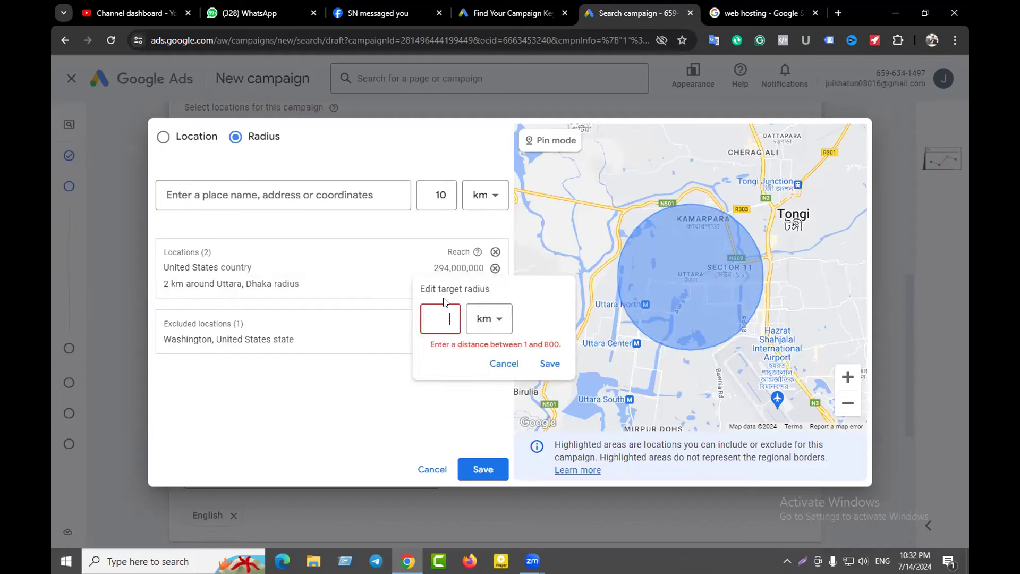
type("10")
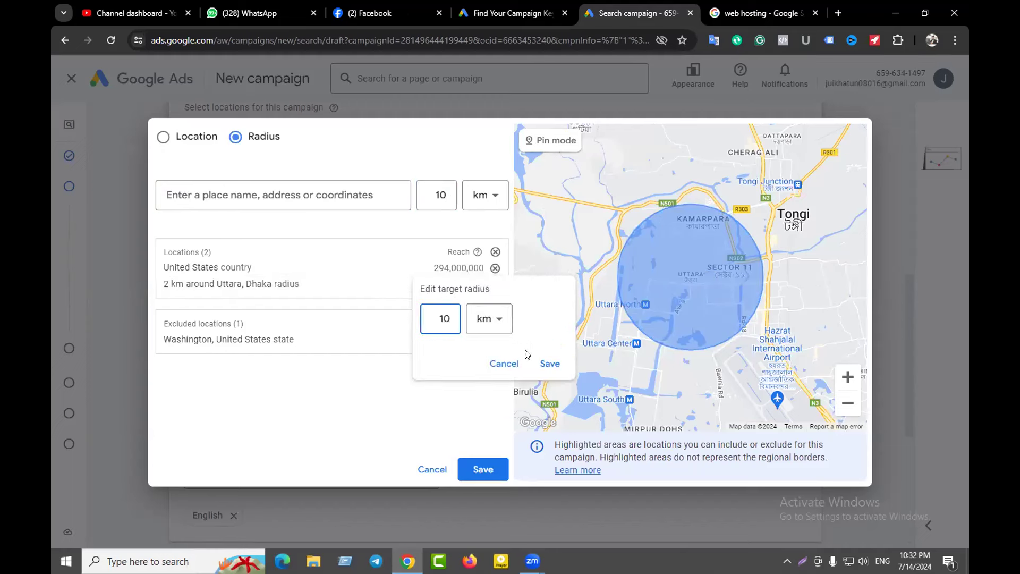
left_click(550, 364)
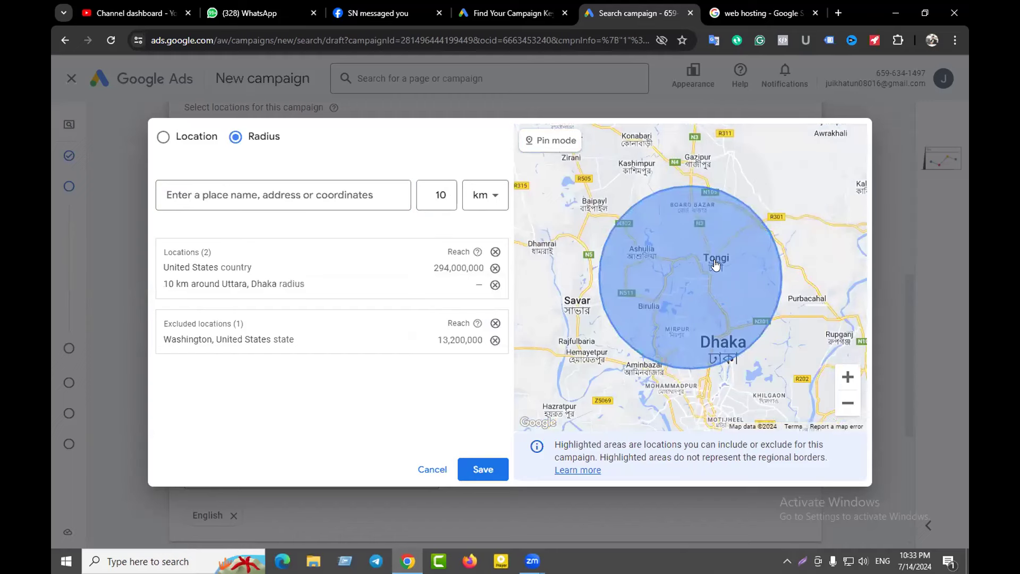
Step: Remove the Uttara, Dhaka radius target on the map using pin mode and drop a pin near Tongi
left_click(547, 141)
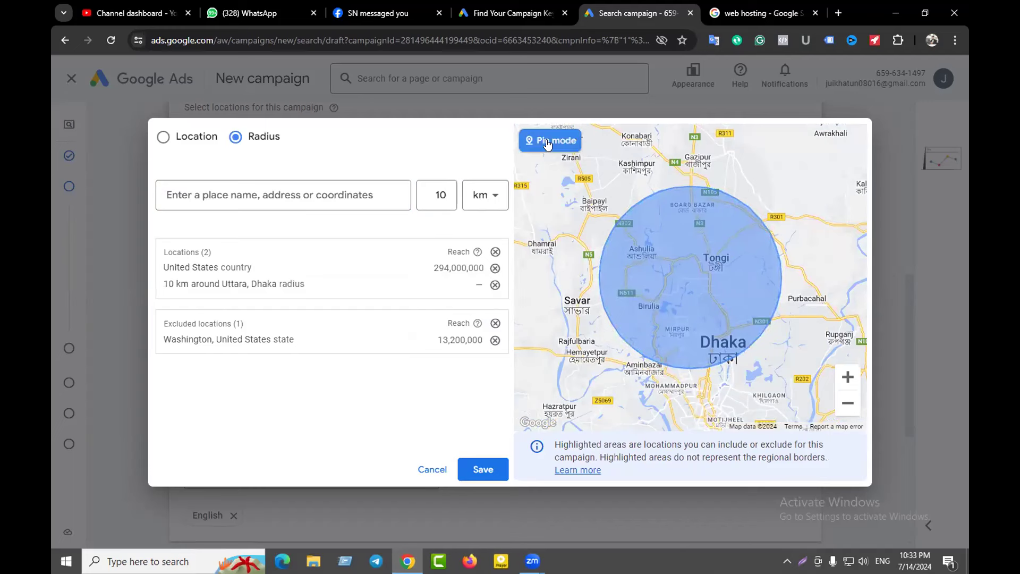
left_click(717, 263)
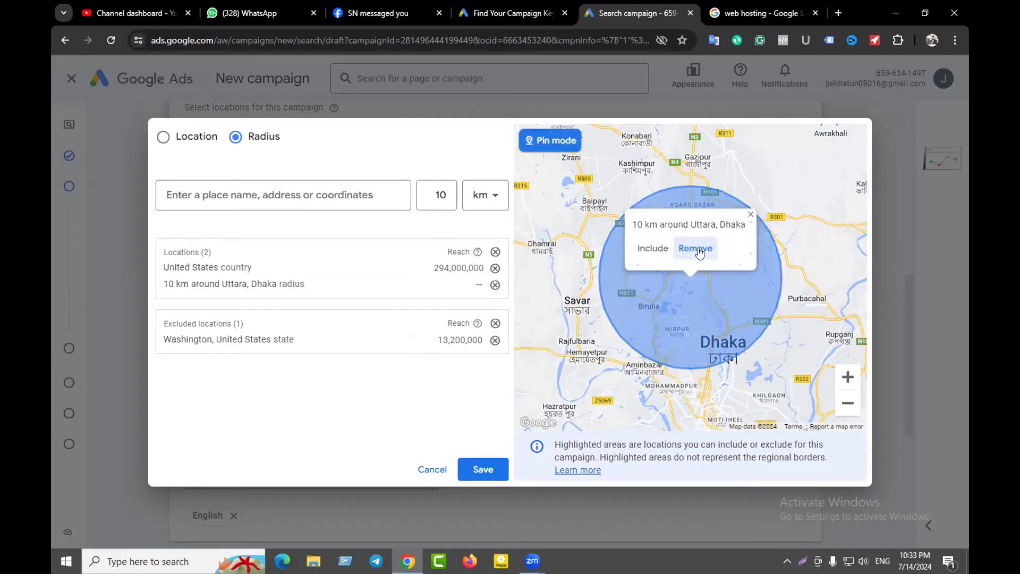
left_click(693, 249)
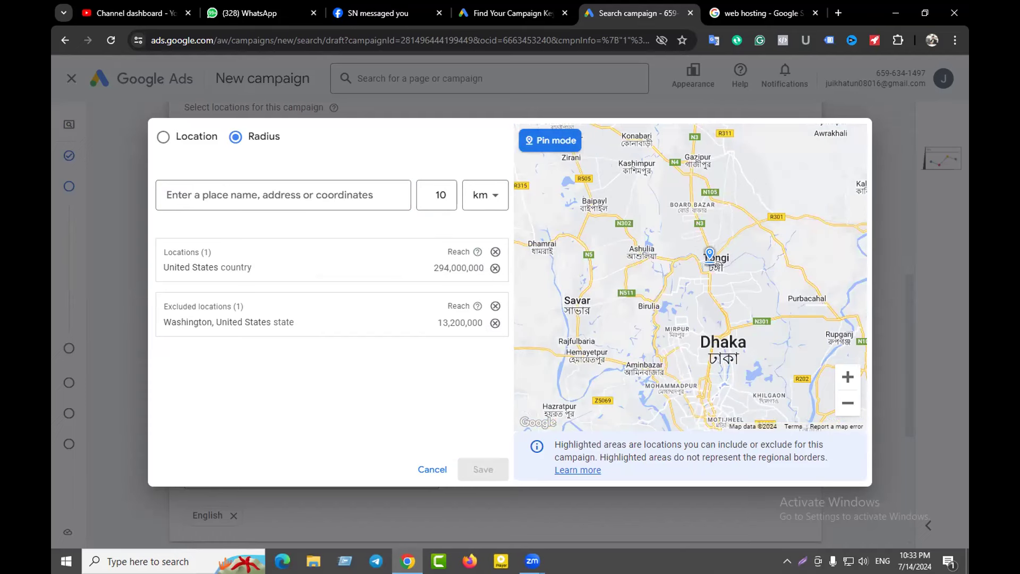
left_click(714, 269)
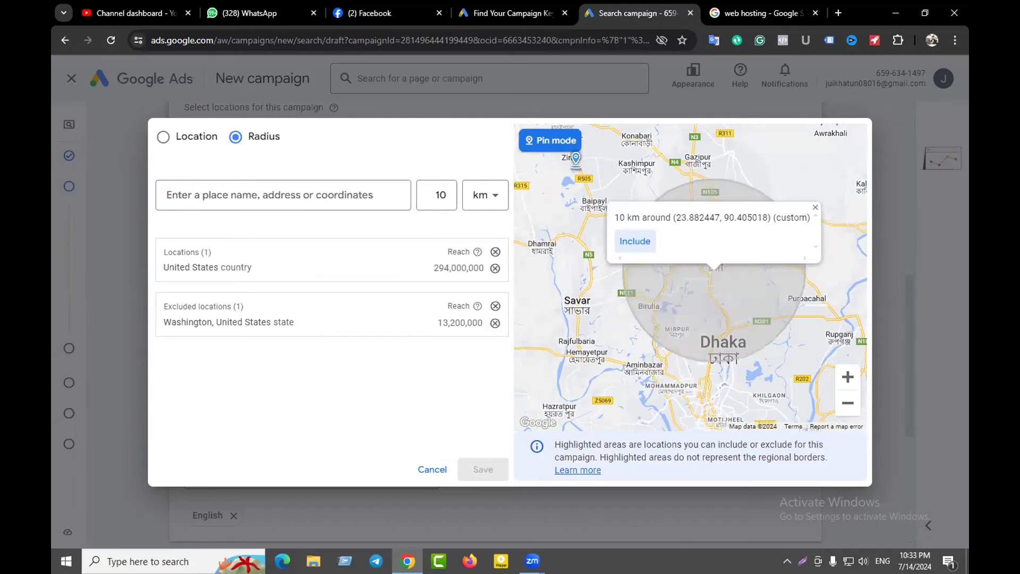
Step: Search for "dhaka utt" and include a 10 km radius around Uttara, Dhaka
left_click(237, 190)
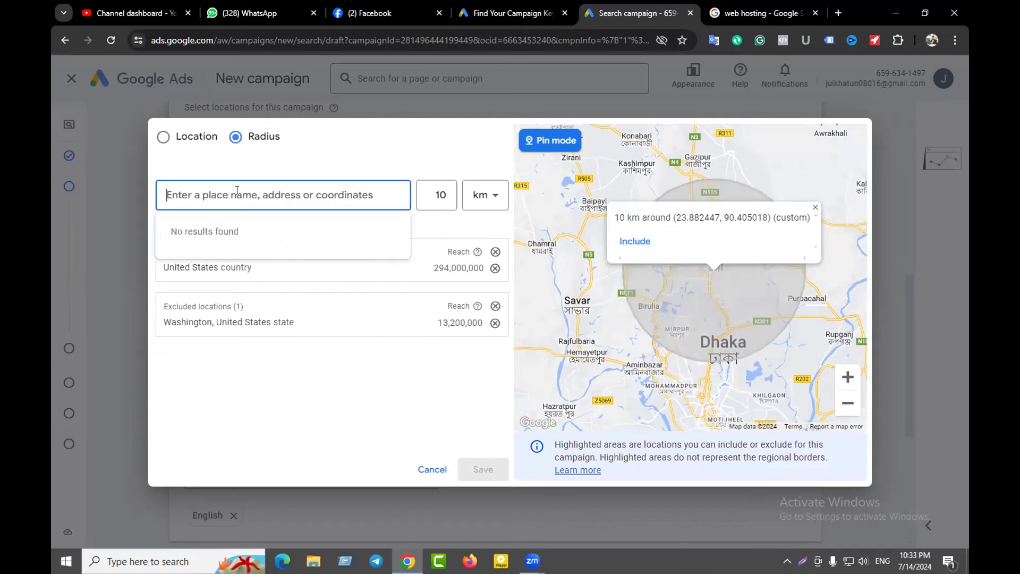
type("dhaka")
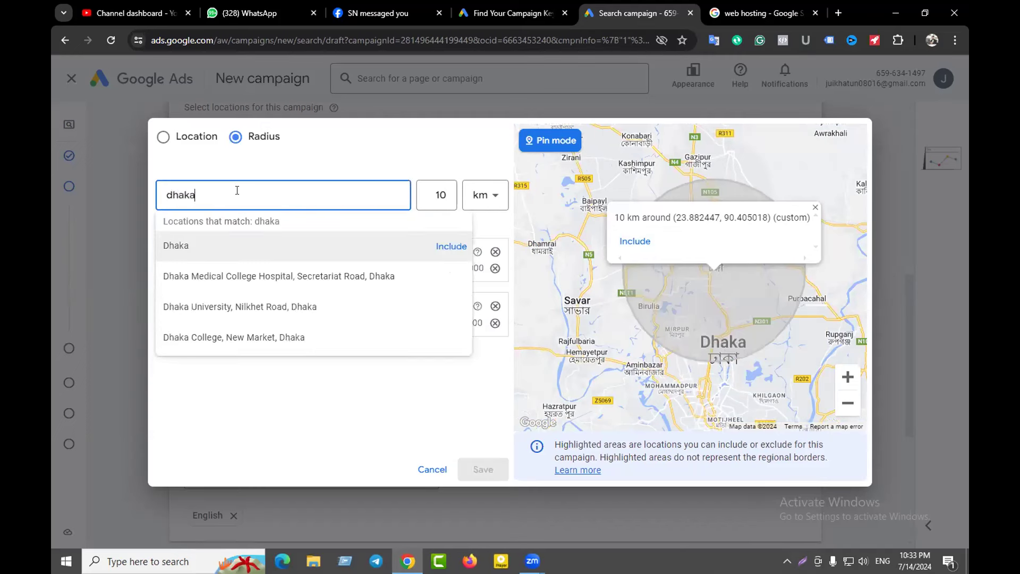
type(" utt")
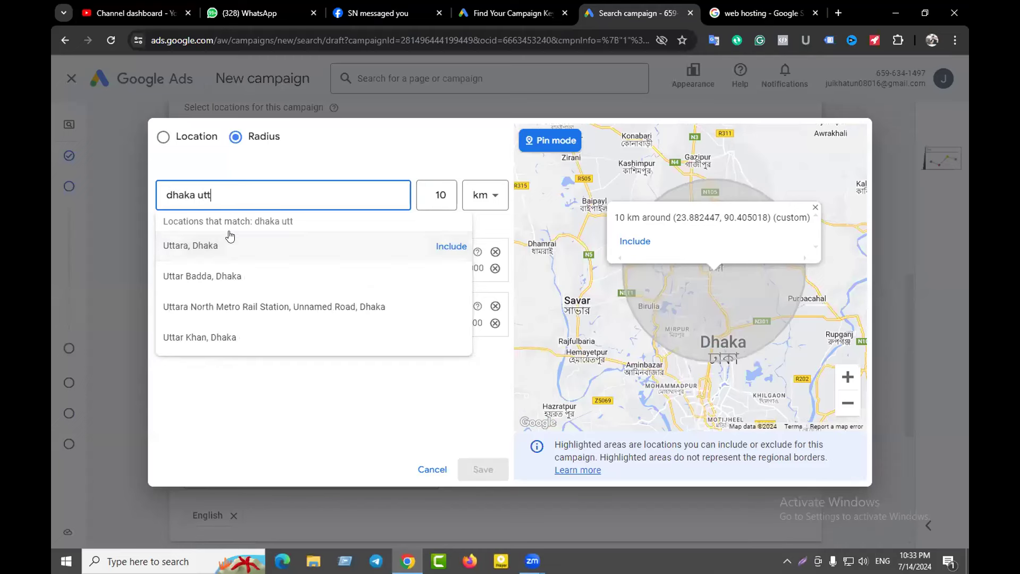
left_click(217, 246)
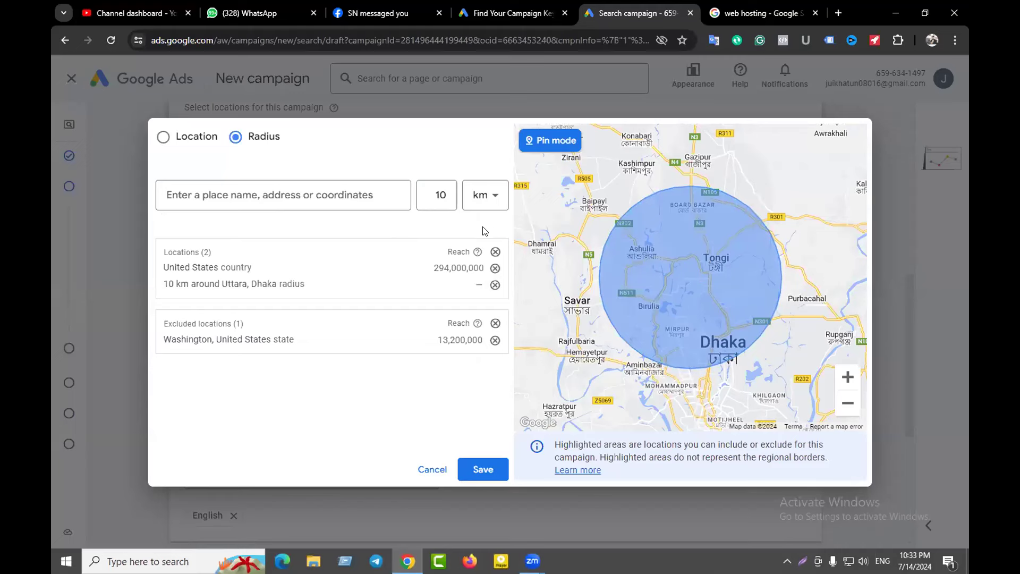
left_click(318, 195)
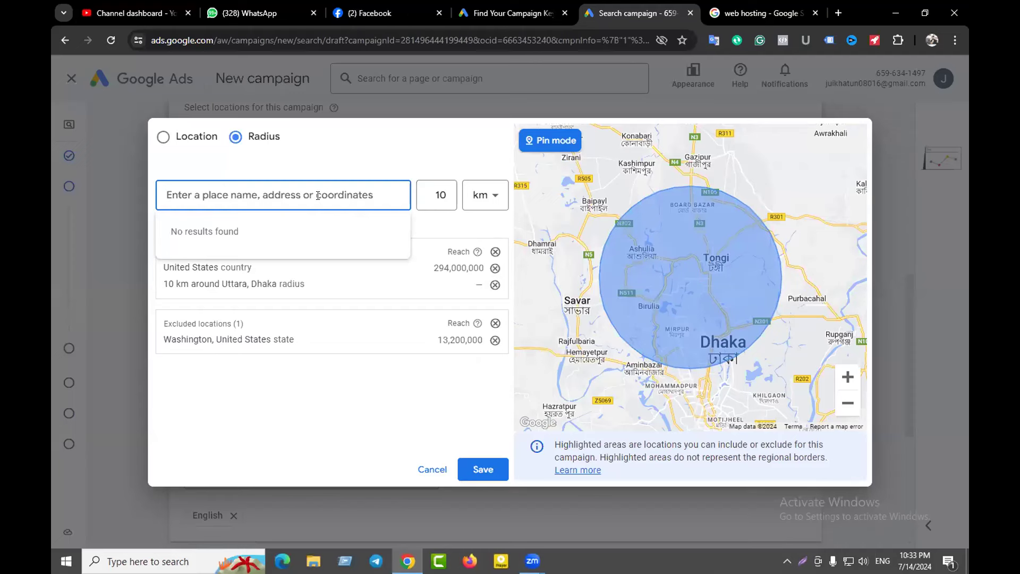
type("tonni")
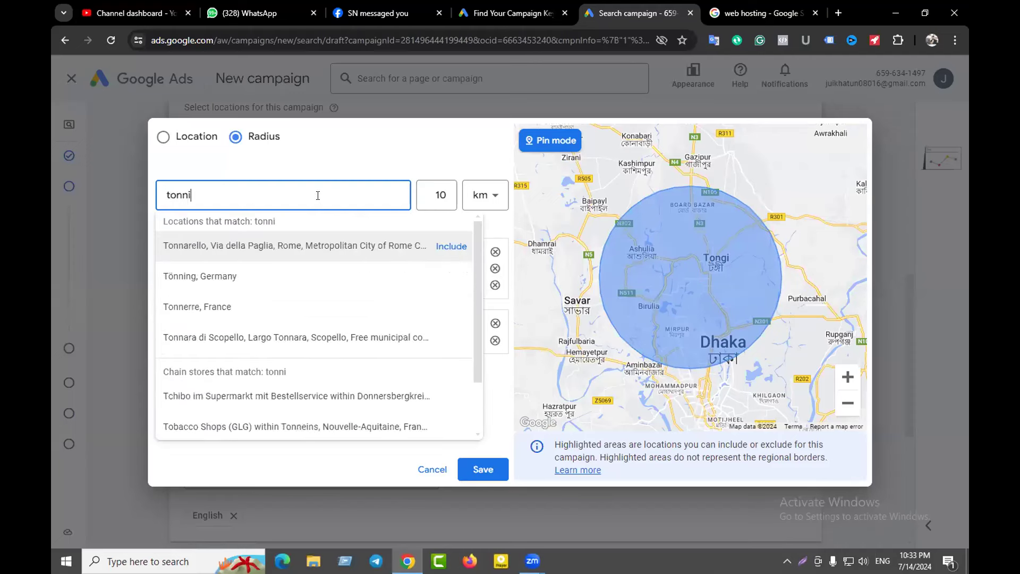
type(" dhaka")
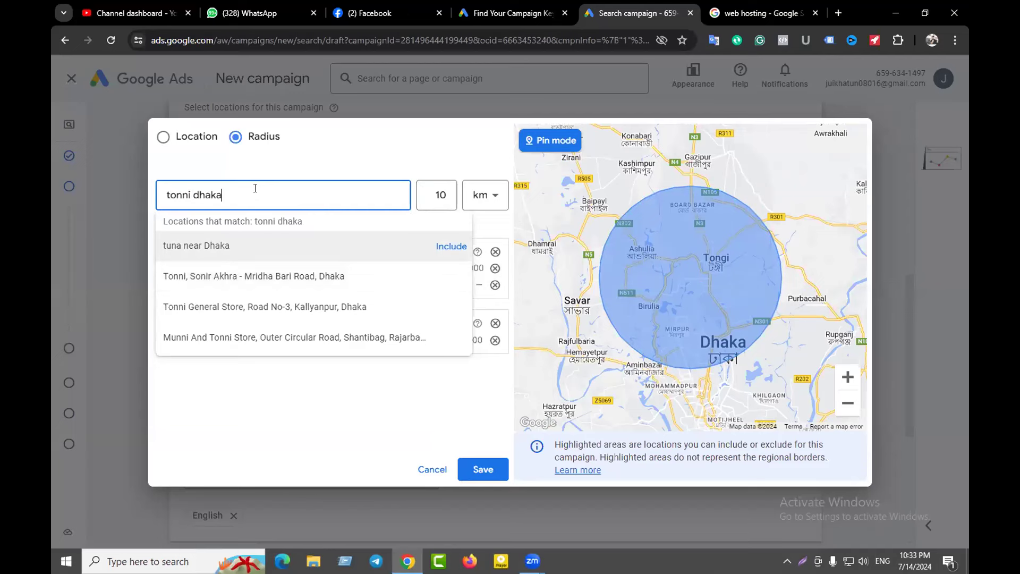
key("BackSpace")
key("BackSpace")
key("BackSpace")
key("BackSpace")
key("BackSpace")
key("BackSpace")
key("BackSpace")
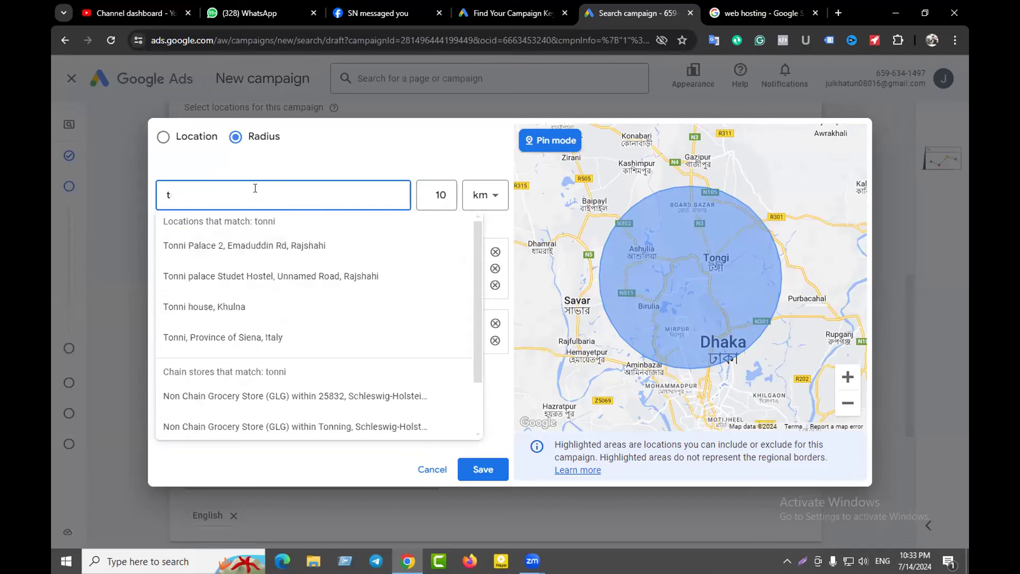
key("BackSpace")
Step: Search for "tongi dhaka" and include a 10 km radius around Tongi, Dhaka Division
type("tongi")
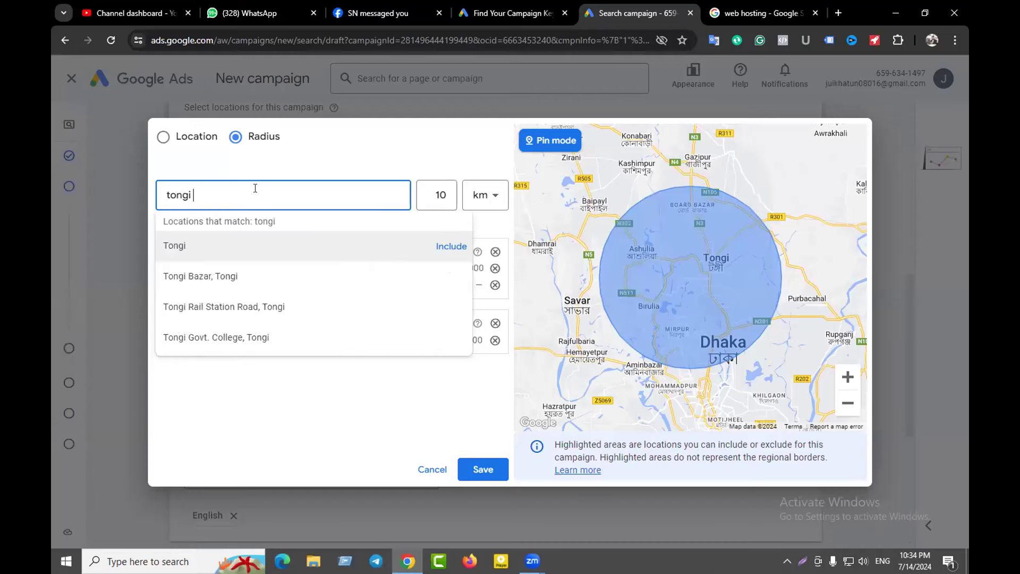
type(" dhaka")
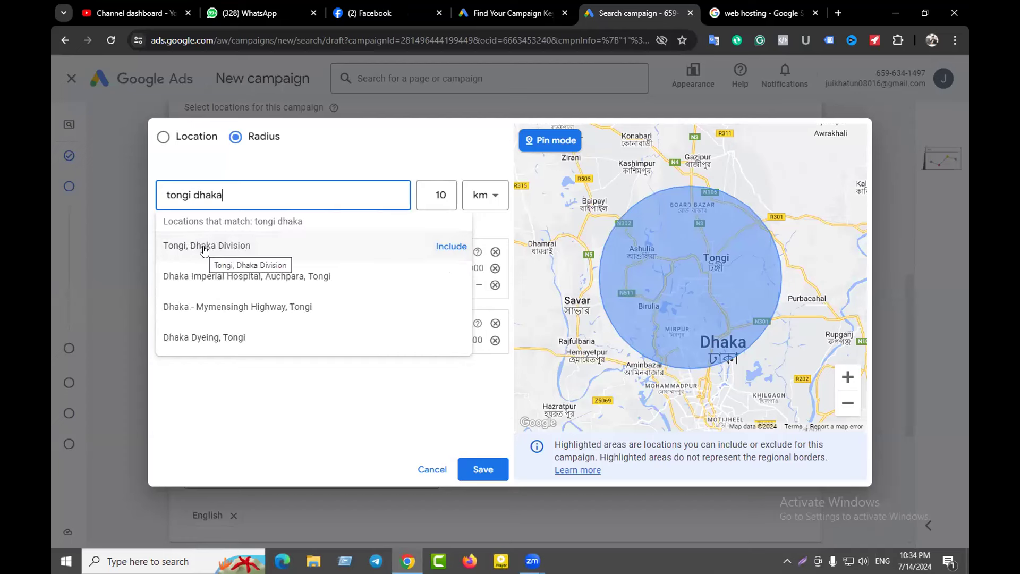
left_click(441, 246)
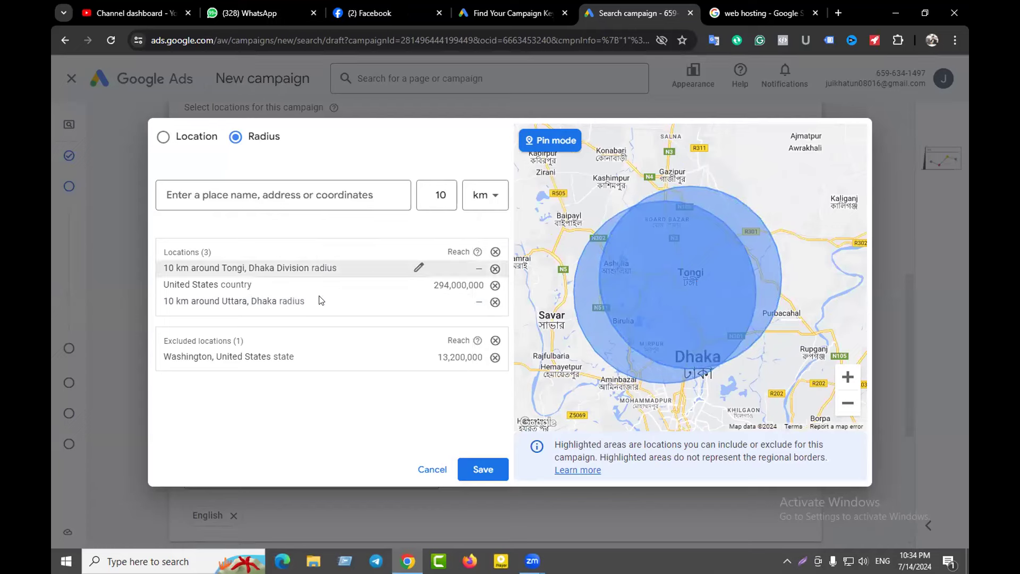
Step: Set the target radius around Tongi, Dhaka Division to 2 km
left_click(420, 268)
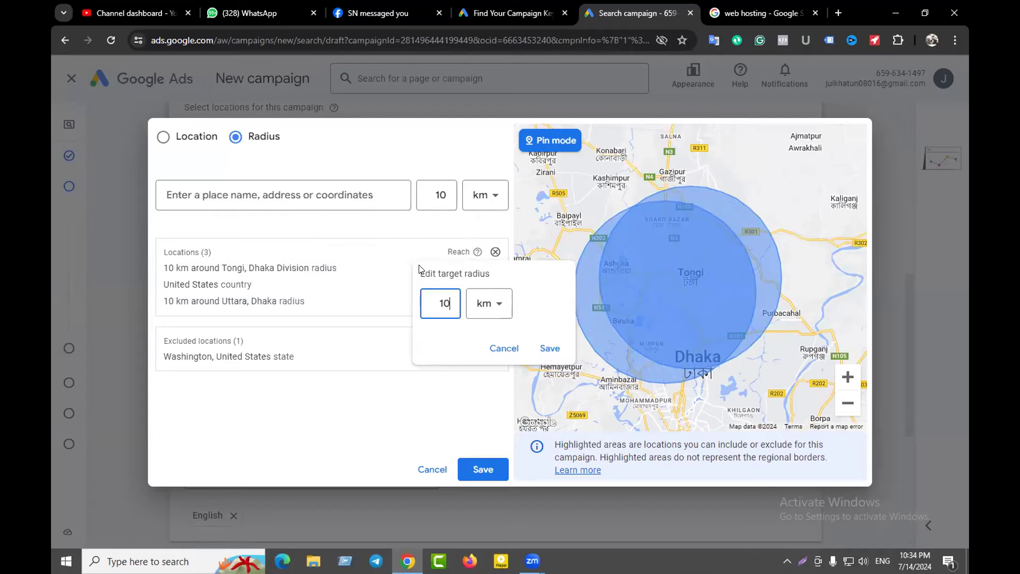
key("BackSpace")
type("2")
left_click(550, 349)
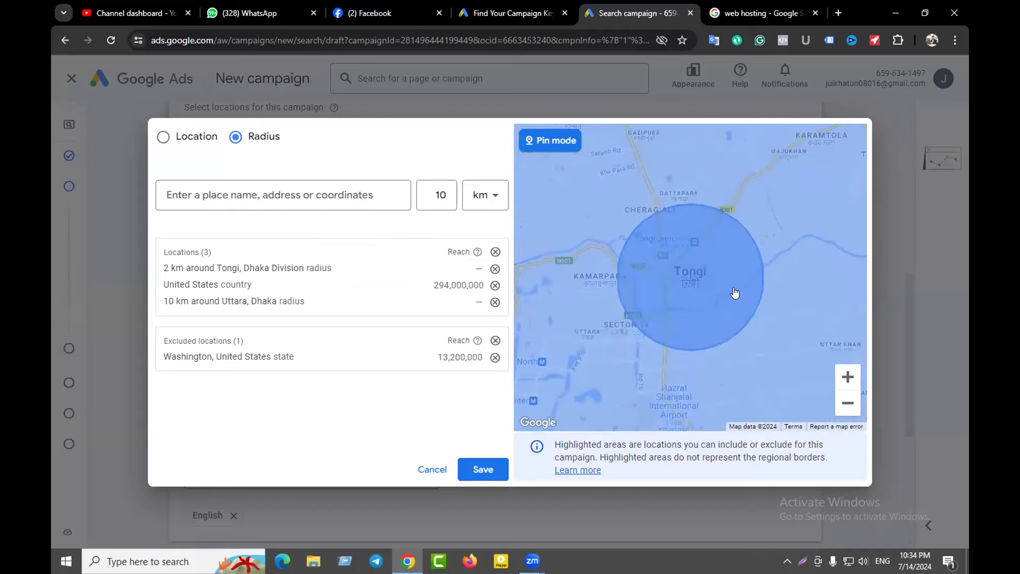
Step: Remove the Tongi, Dhaka Division radius target from the included locations
left_click(419, 267)
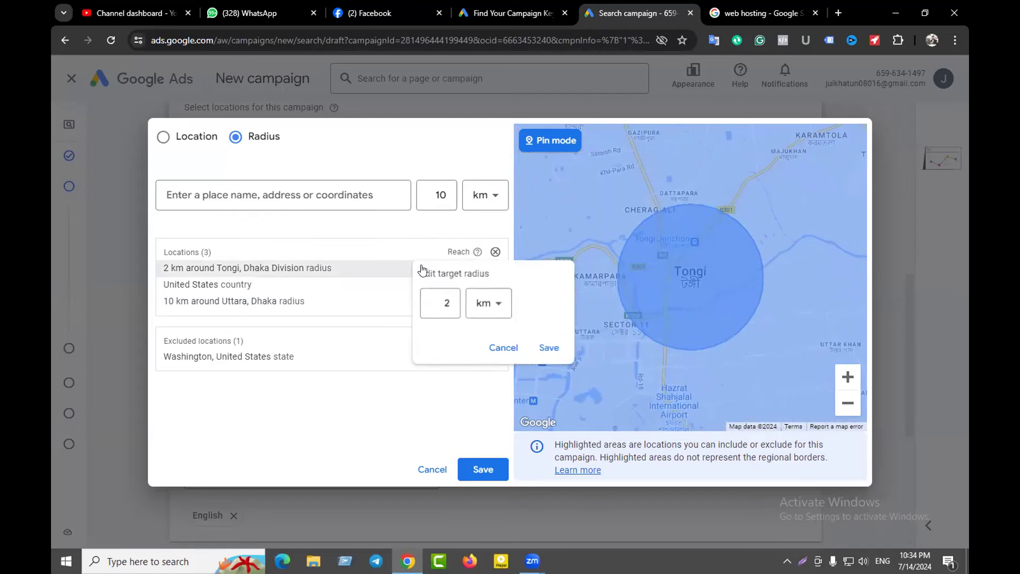
left_click(354, 228)
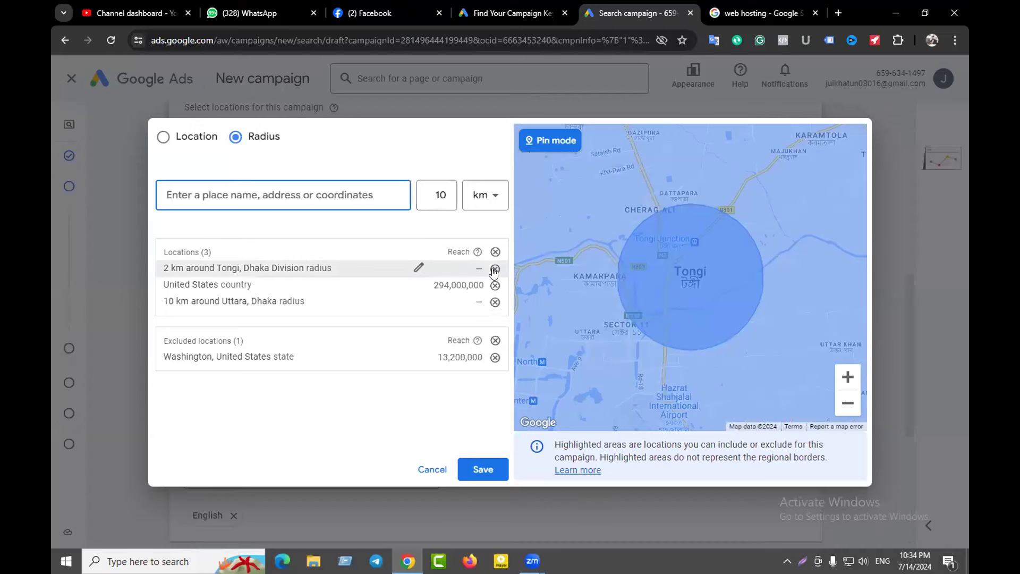
left_click(419, 267)
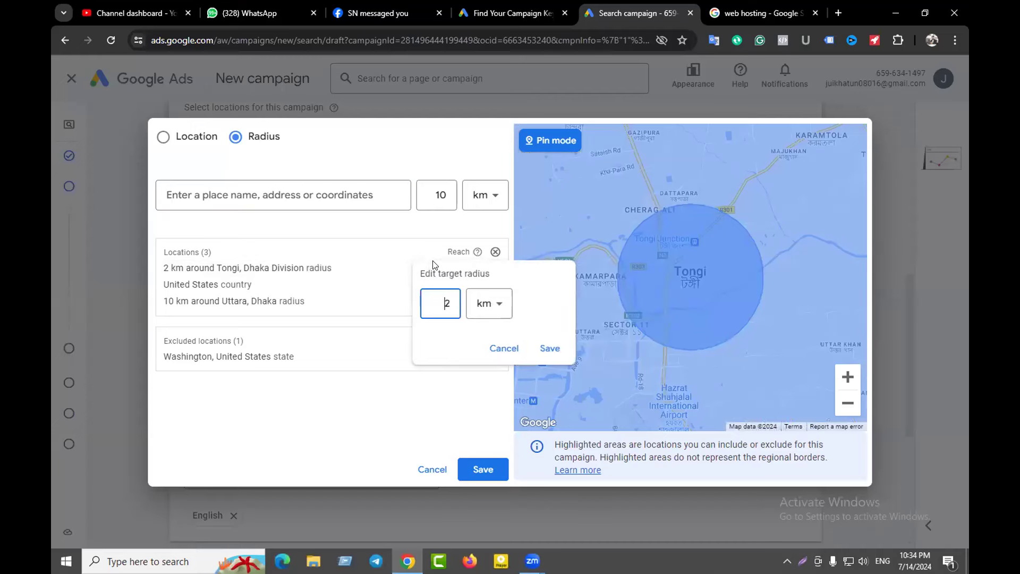
left_click(380, 243)
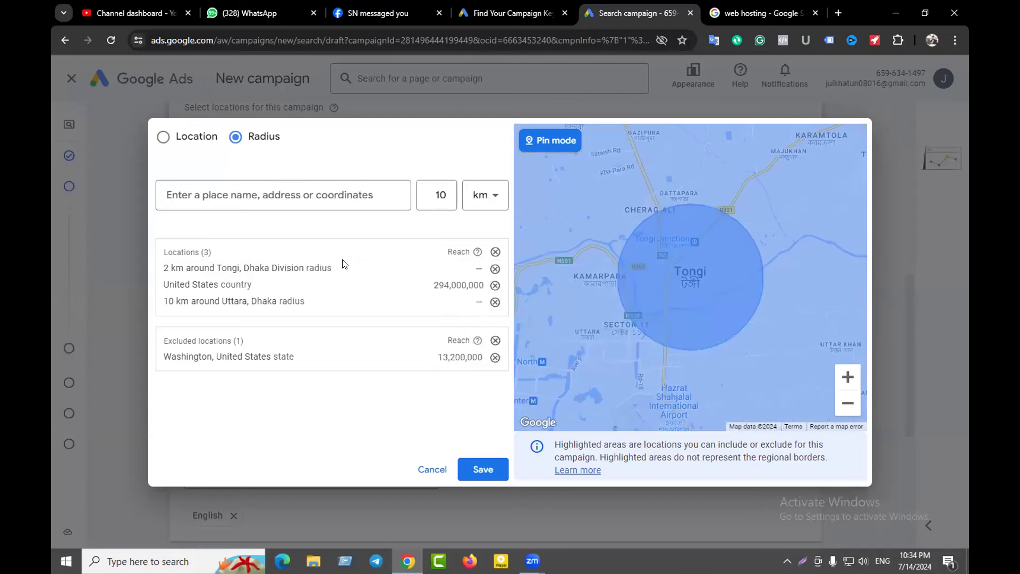
left_click(495, 268)
Step: Search the radius places for "uttra" and "tongi dhaka", and inspect the existing radius around Uttara on the map
left_click(315, 193)
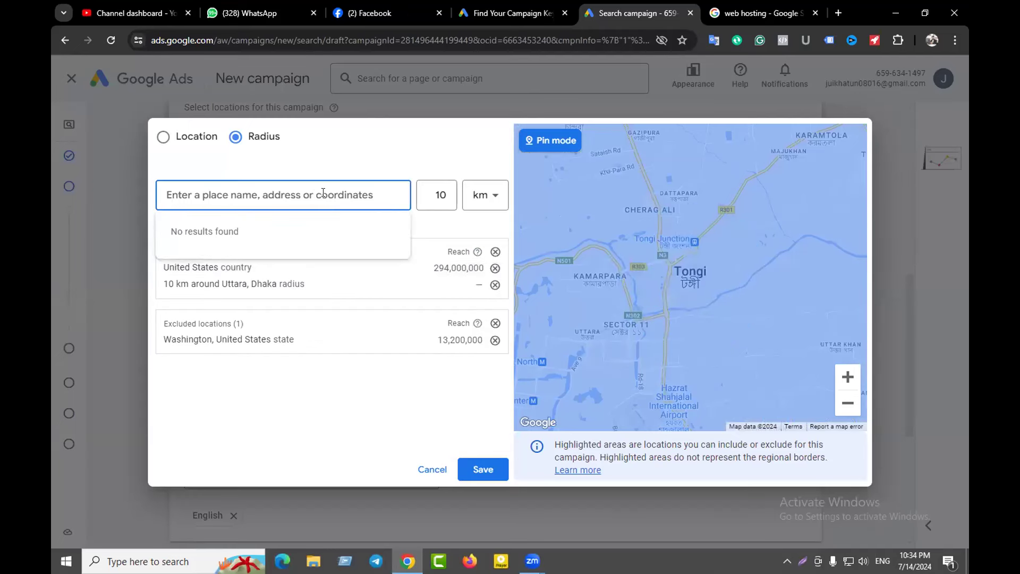
type("uttra")
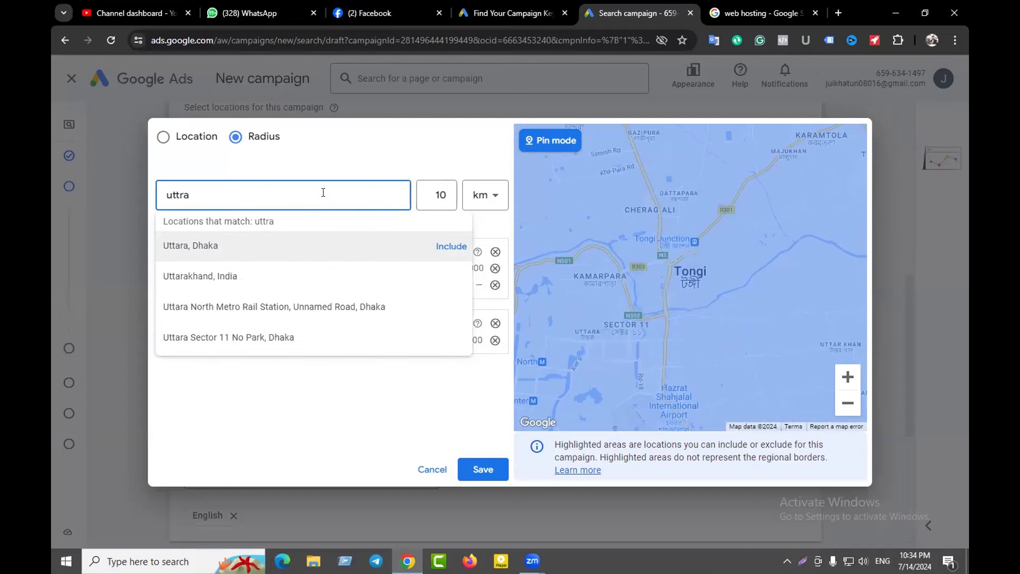
key("BackSpace")
key("BackSpace")
key("Return")
type("tongi")
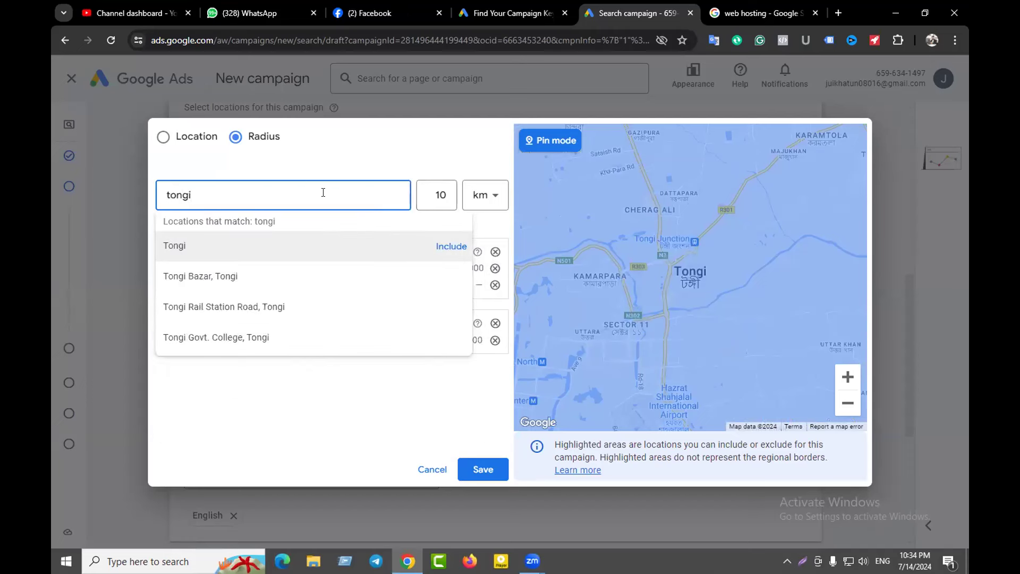
type(" u")
key("BackSpace")
type("dhaka")
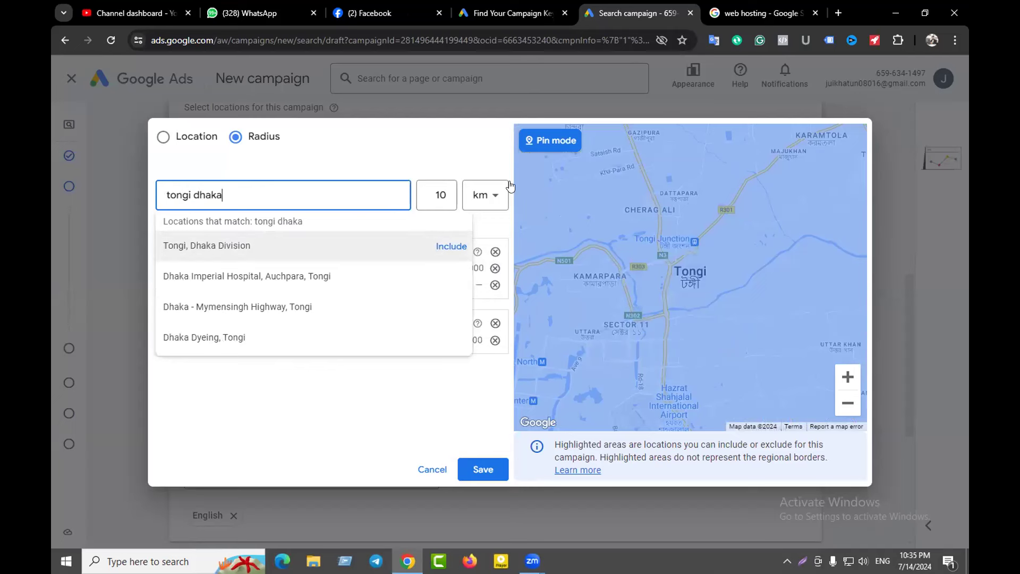
left_click(467, 156)
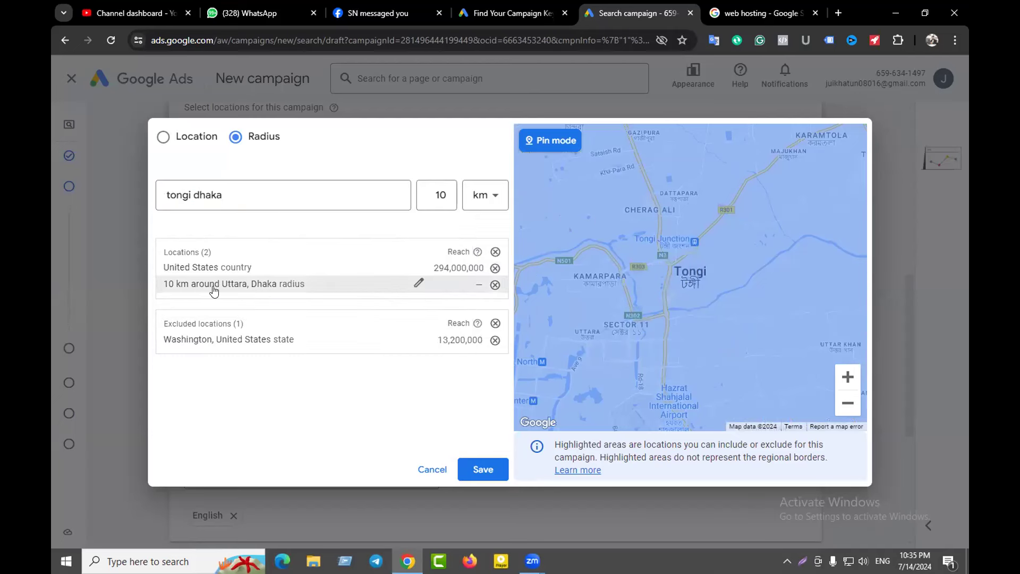
scroll(690, 264, "down", 2)
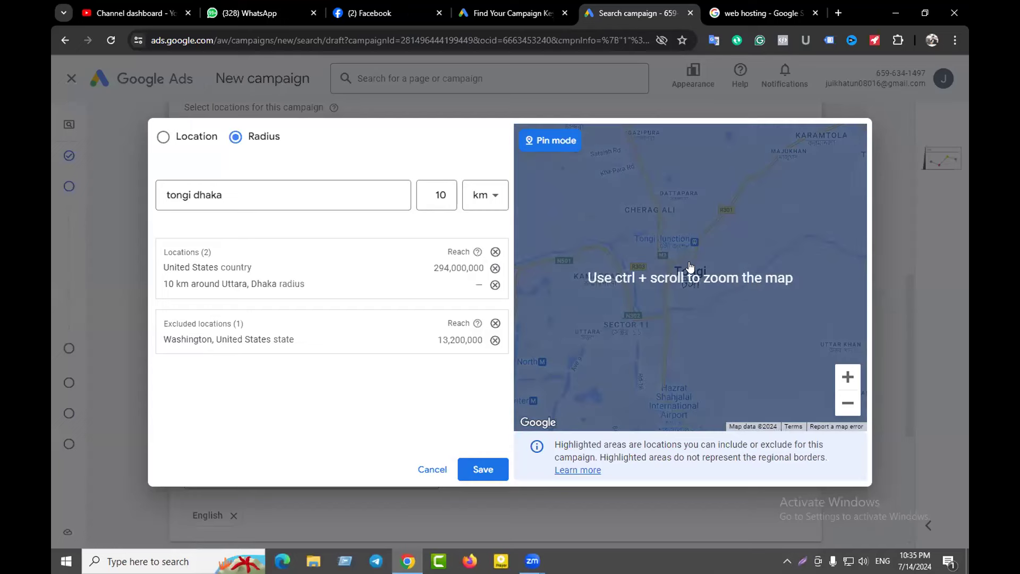
scroll(687, 265, "down", 2)
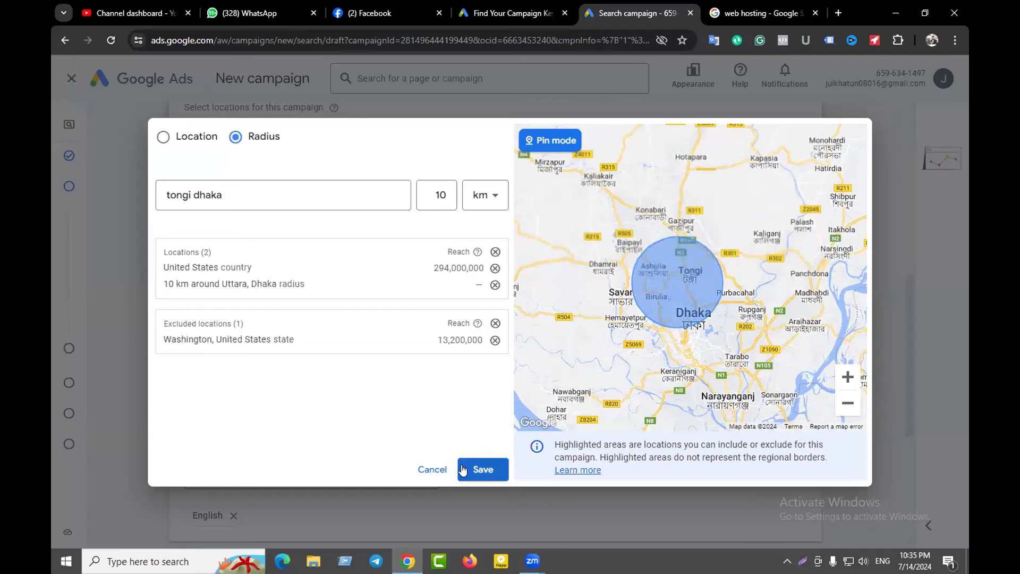
Step: Switch the advanced search from radius to location targeting and enable adding locations in bulk
left_click(164, 136)
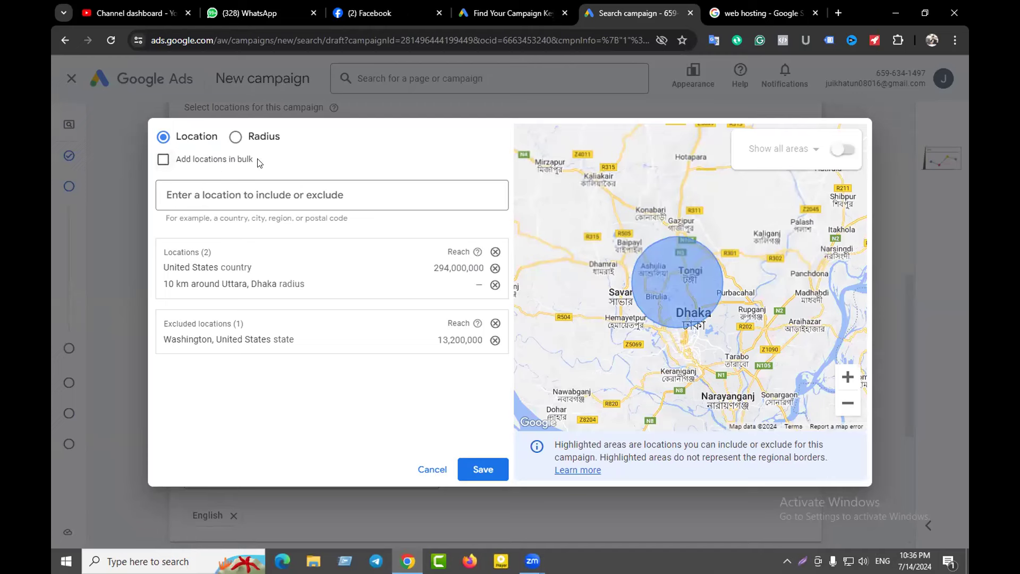
left_click(180, 161)
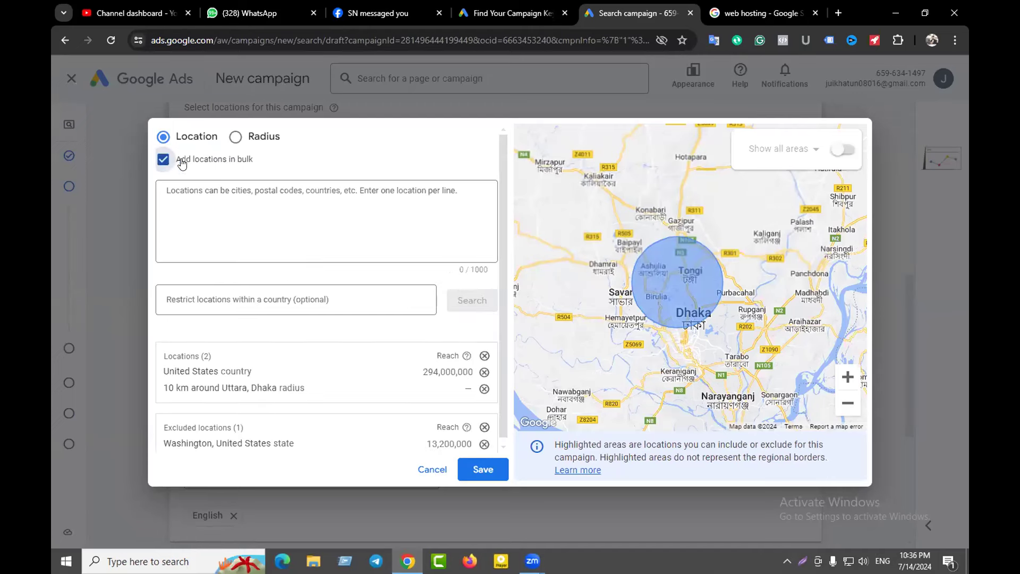
left_click(241, 194)
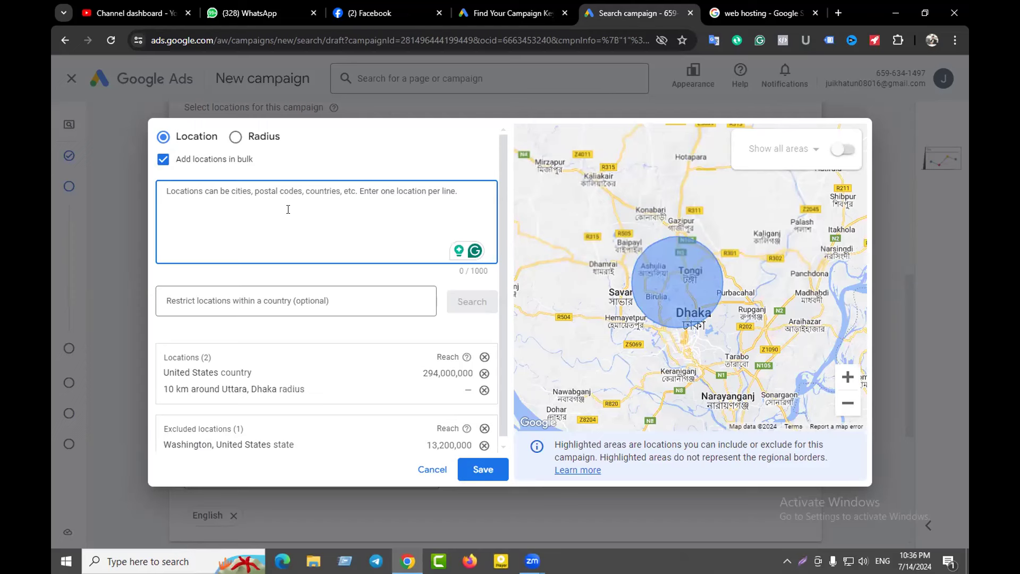
Step: Open Google Translate in a new tab, clear the existing Bengali text and set the source language to English
left_click(838, 12)
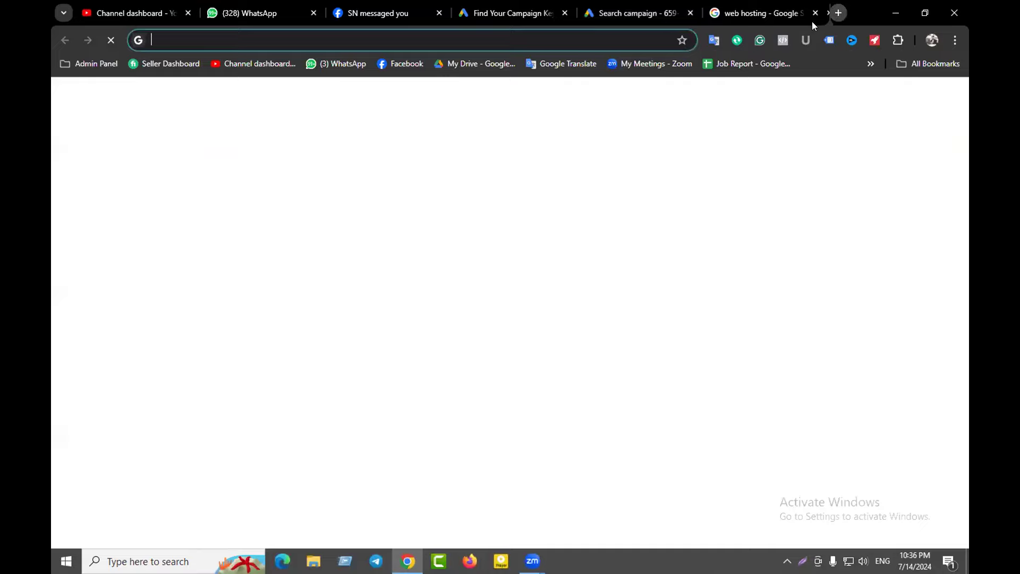
left_click(547, 62)
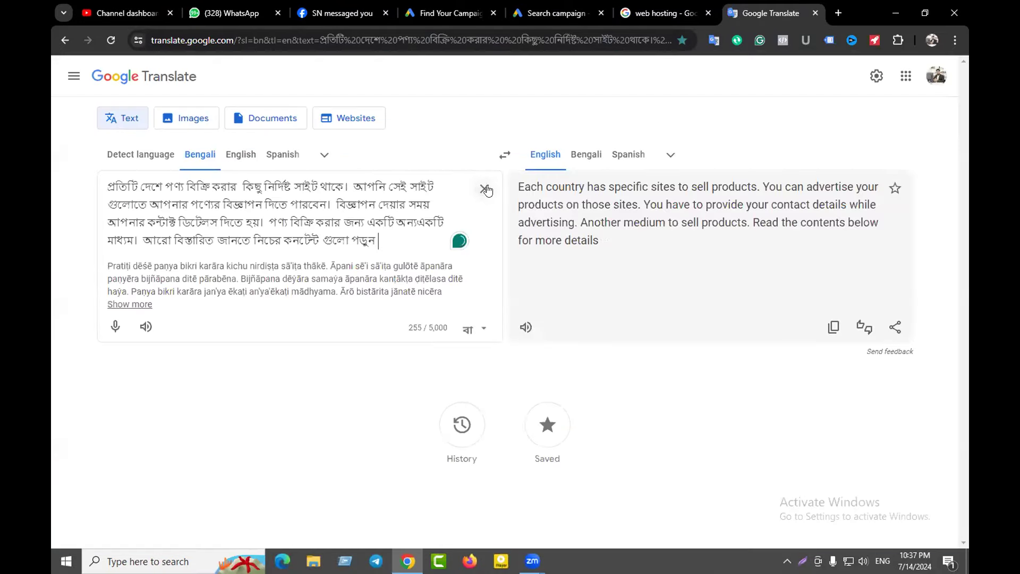
left_click(481, 188)
type("নিউ")
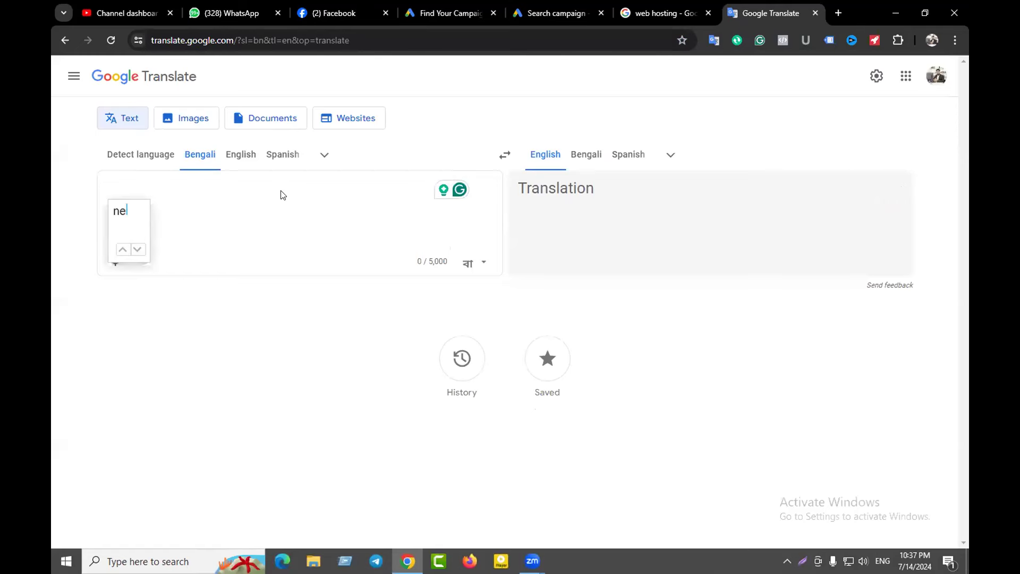
key("BackSpace")
key("BackSpace")
key("BackSpace")
key("BackSpace")
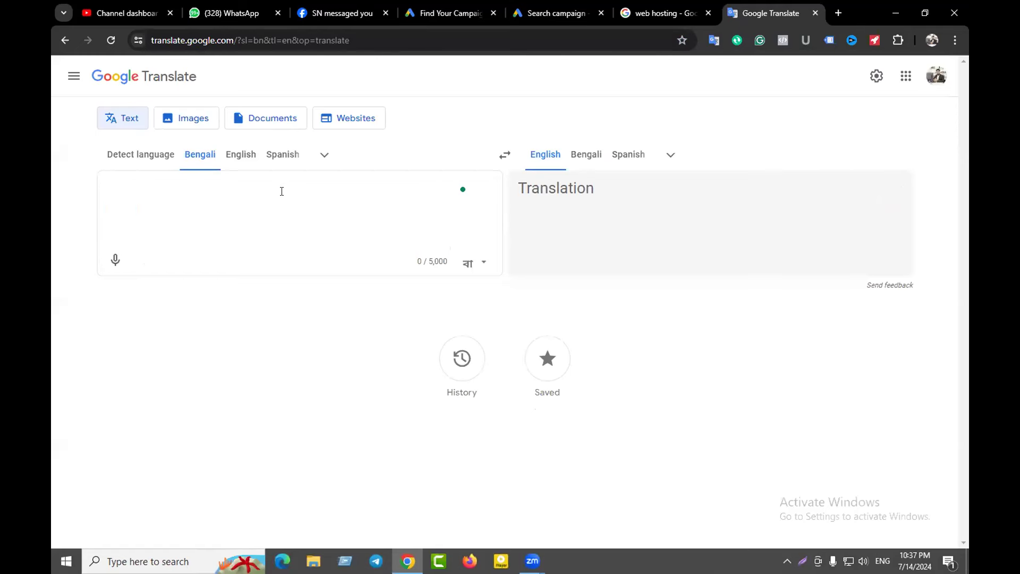
left_click(240, 156)
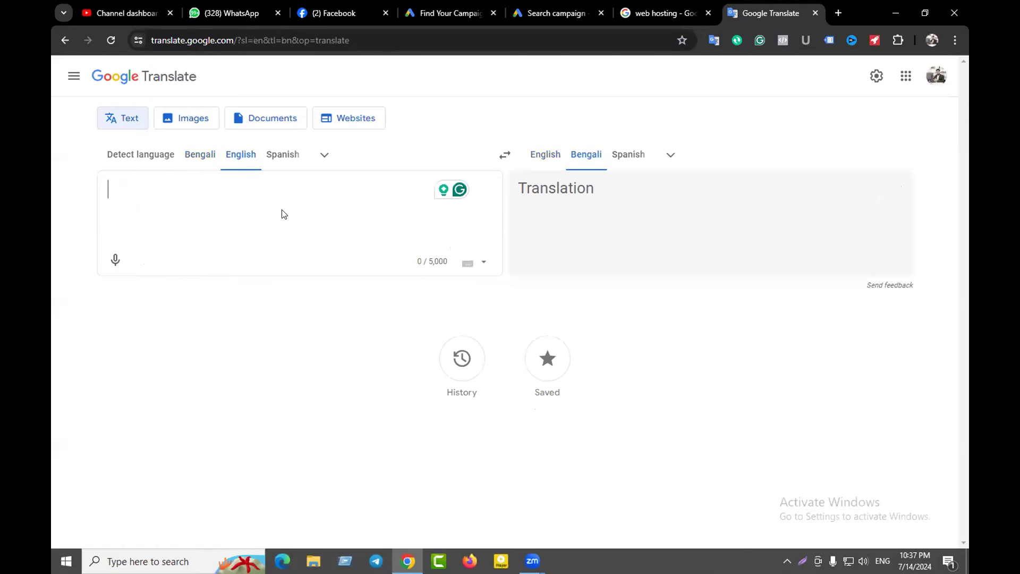
Step: Write the location list new jersey, new york, florida and Washington dc, one per line, accepting the spelling corrections
type("new ")
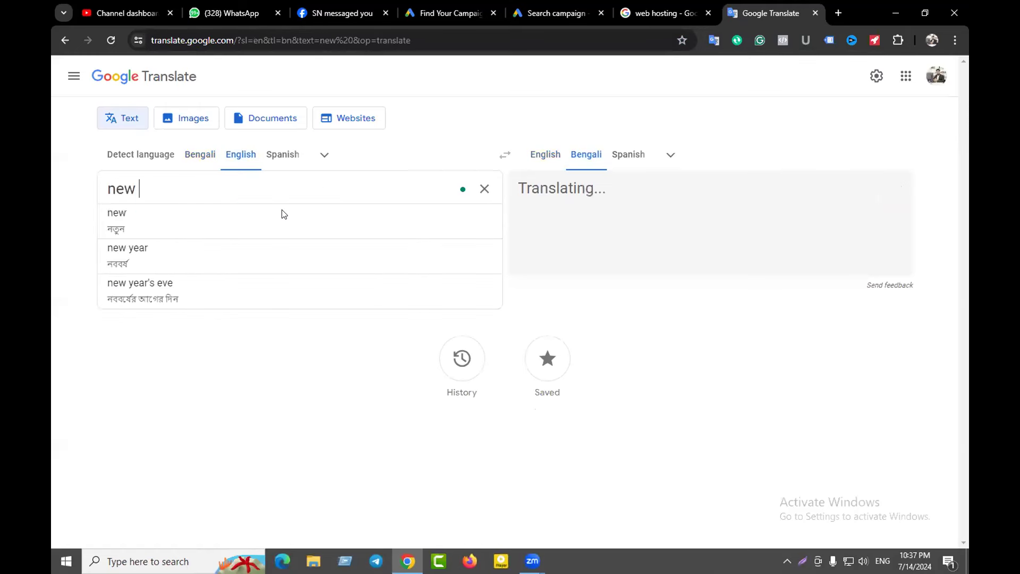
type("jarcy")
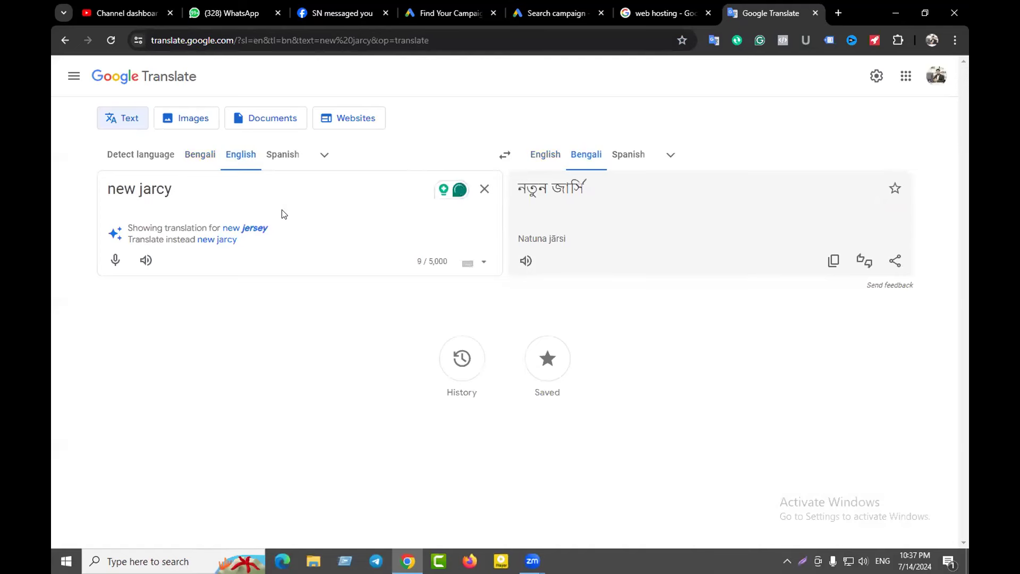
left_click(259, 228)
key("Return")
type("new ")
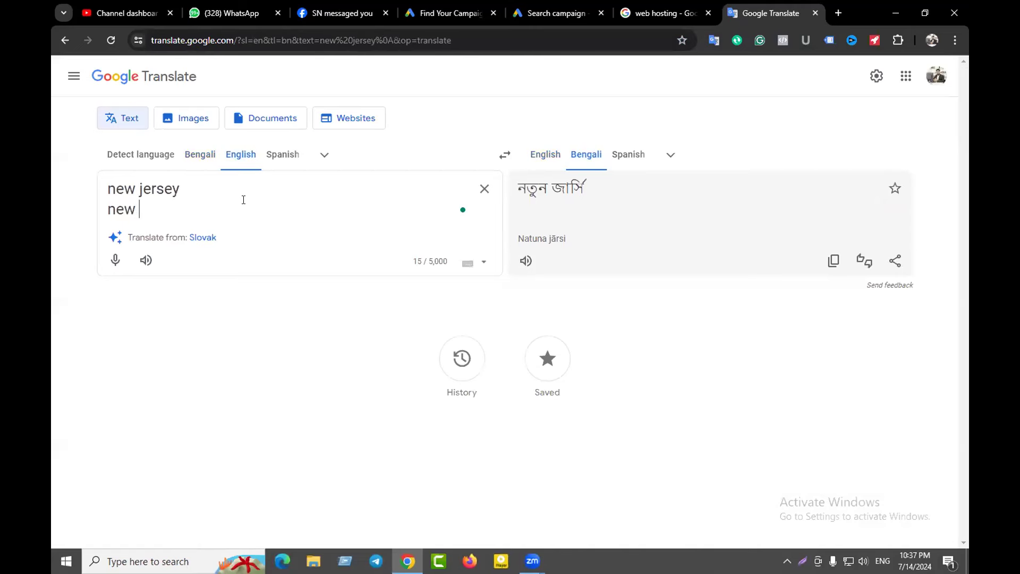
type("york")
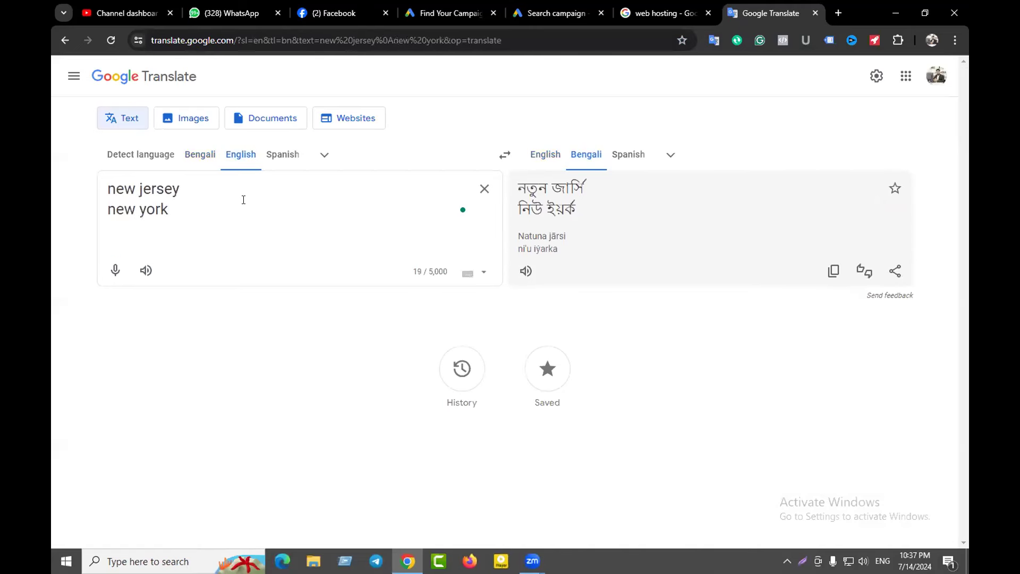
key("Return")
type("florida")
key("Return")
type("washington dc")
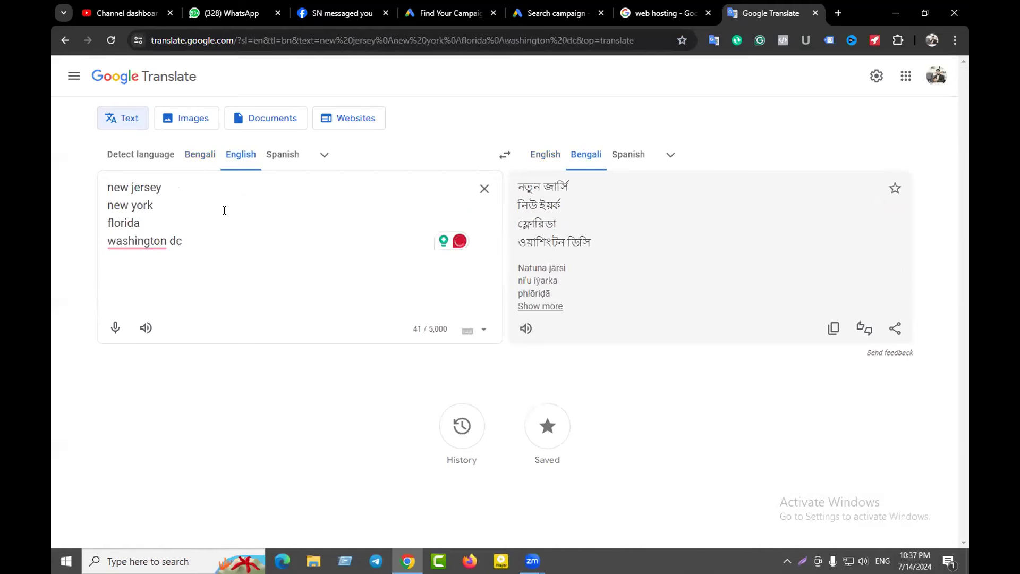
left_click(139, 242)
left_click(150, 280)
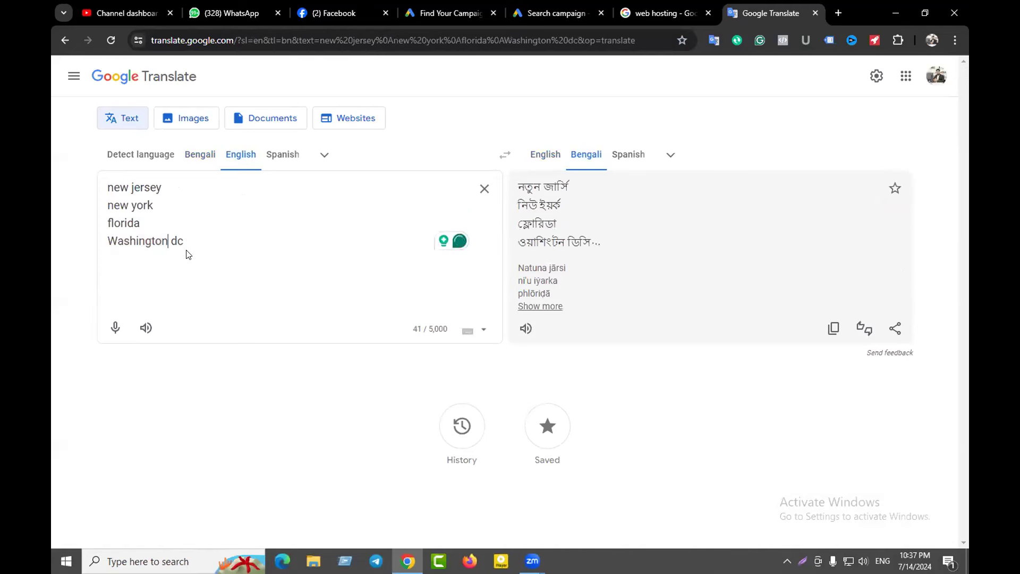
Step: Copy the four-line location list into the Google Ads bulk locations field and search for matching locations
left_click_drag(186, 245, 89, 193)
key("ctrl+c")
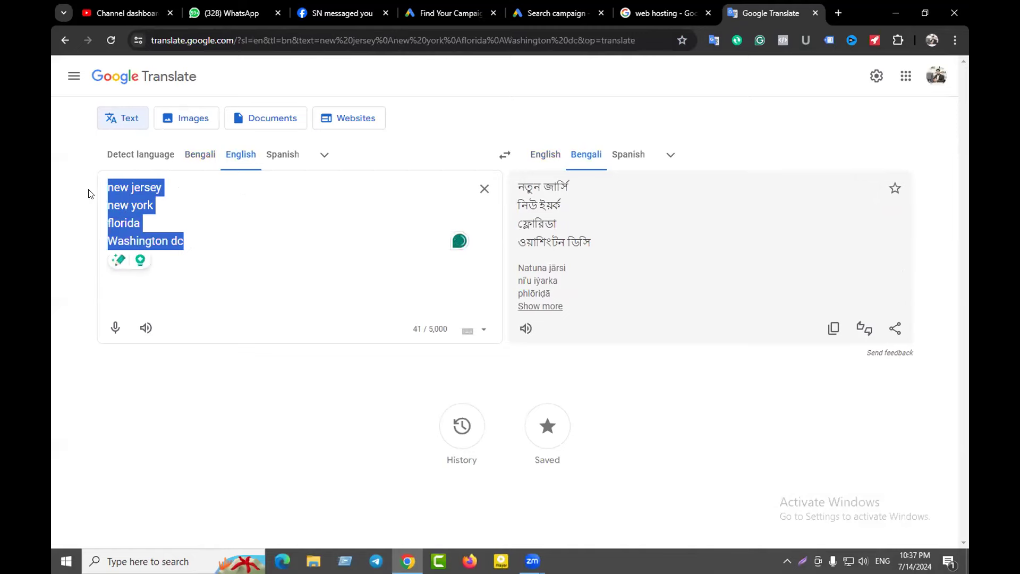
left_click(549, 5)
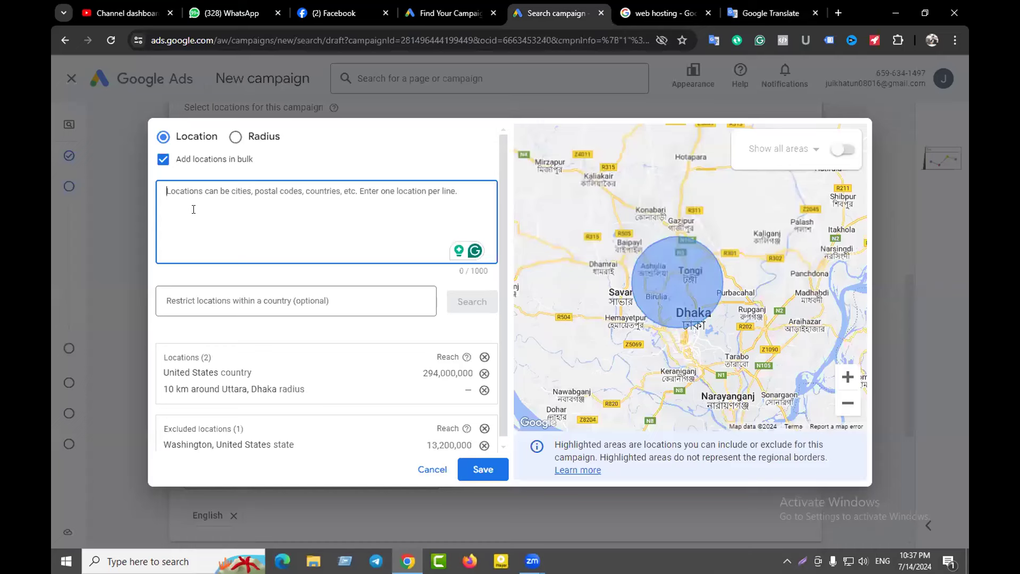
key("ctrl+v")
left_click(466, 300)
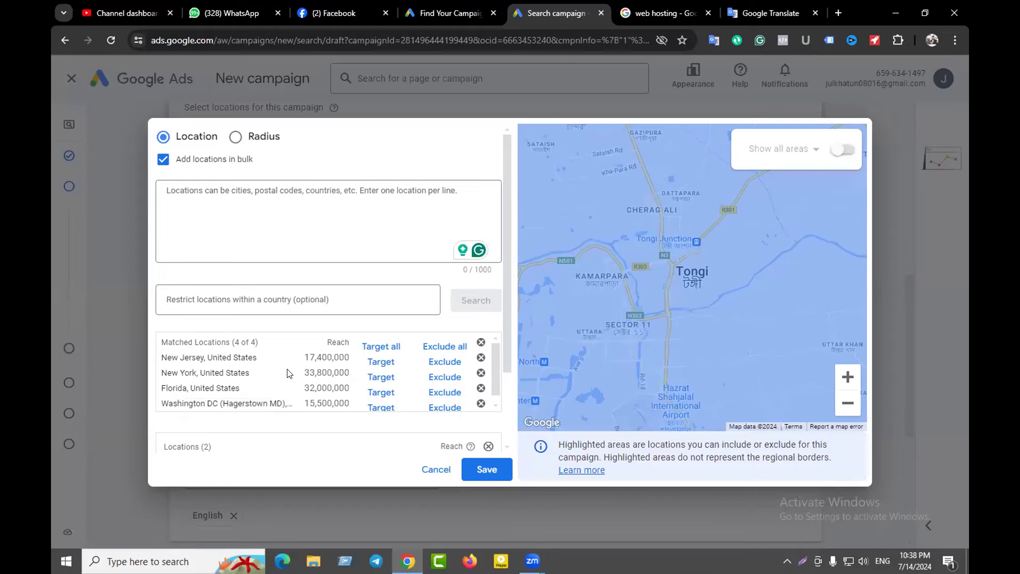
Step: Target all matched locations for New Jersey, New York, Florida and Washington DC, and save the location selection
left_click(378, 346)
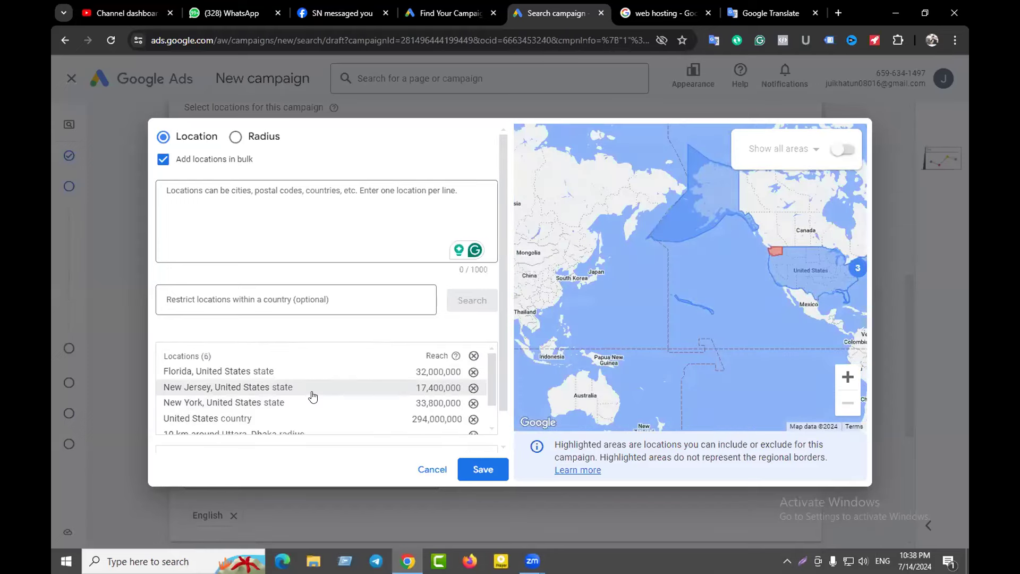
scroll(312, 396, "down", 1)
left_click(467, 470)
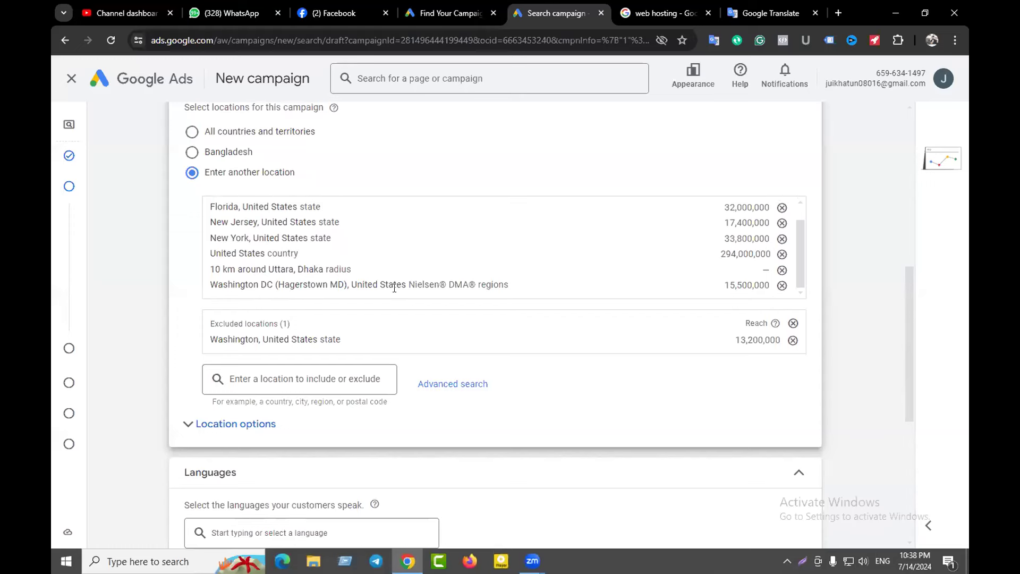
Step: Expand the location options, review the Presence or interest wording, and choose "Presence: People in or regularly in your included locations"
scroll(393, 310, "down", 2)
left_click(244, 296)
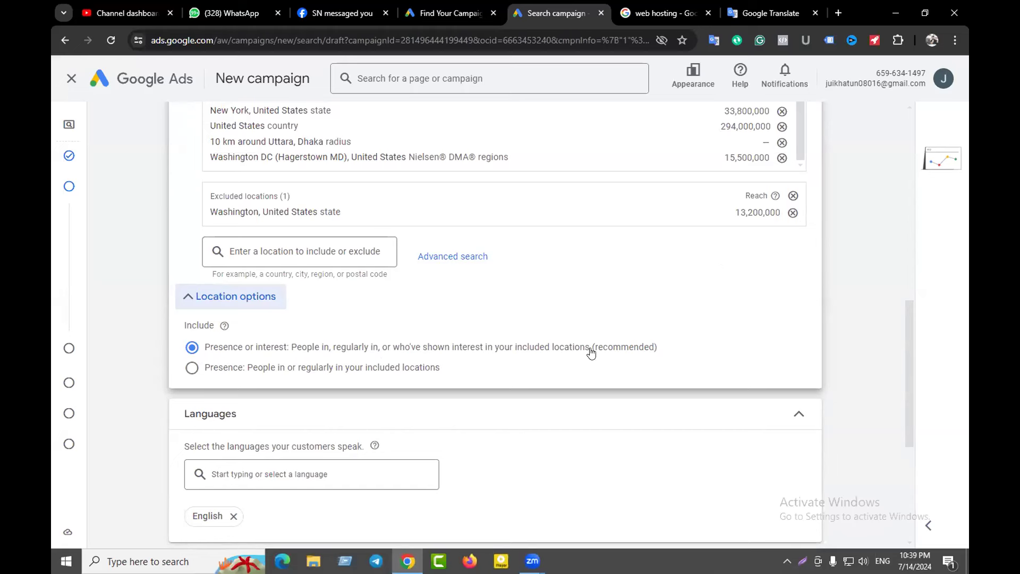
left_click_drag(291, 348, 329, 348)
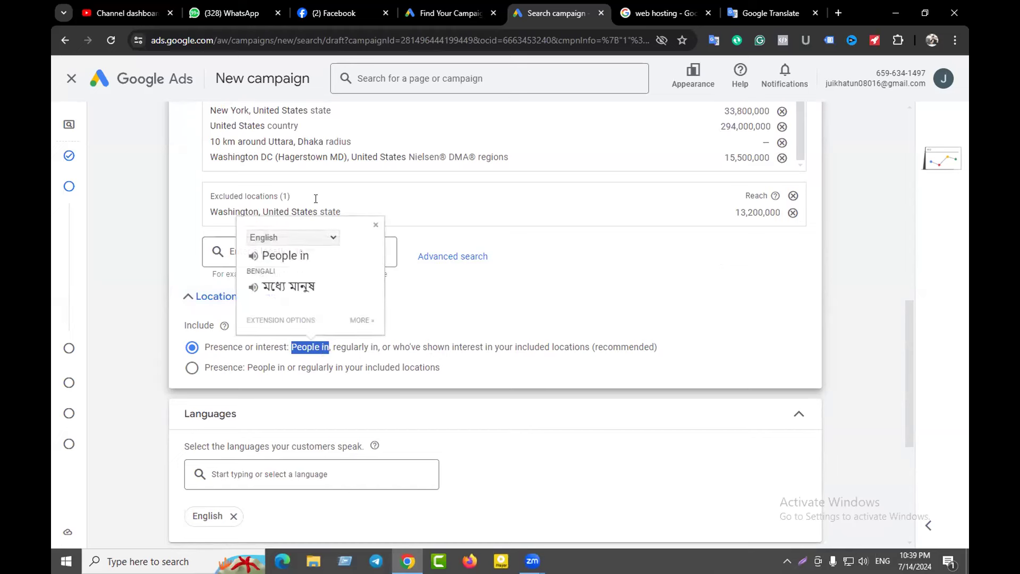
left_click(307, 347)
left_click_drag(335, 347, 374, 346)
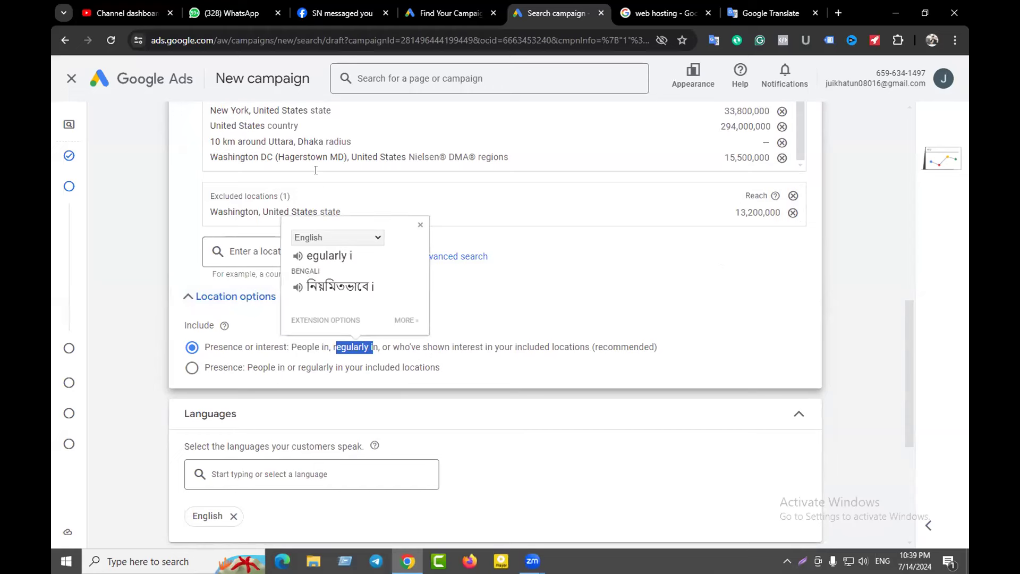
left_click(352, 348)
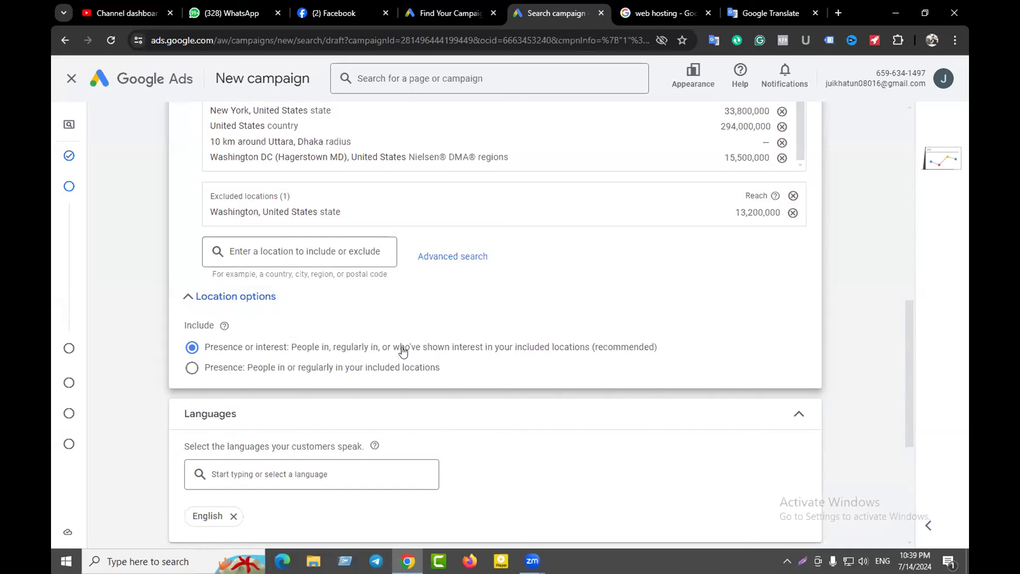
left_click_drag(459, 353, 475, 349)
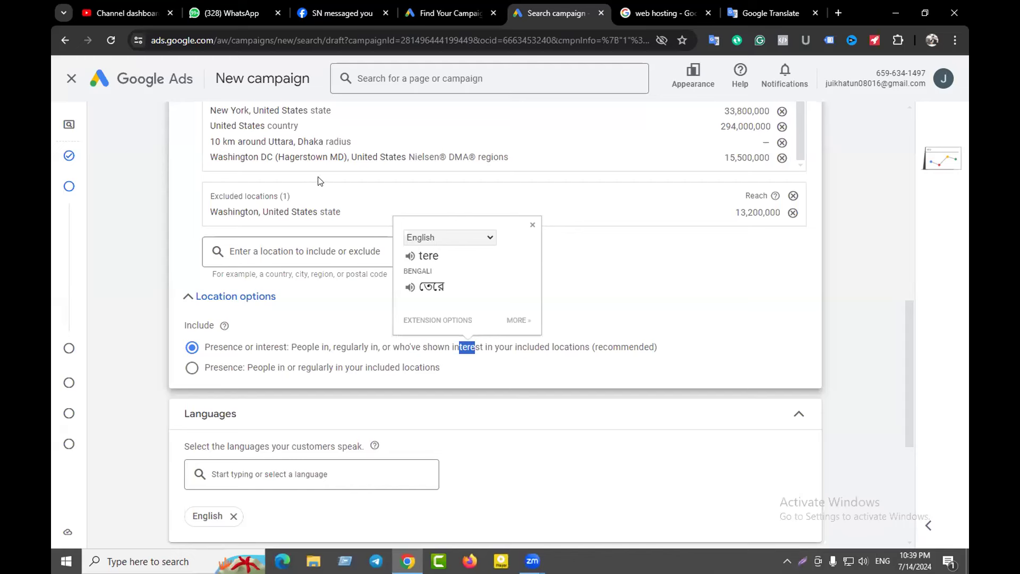
left_click(467, 353)
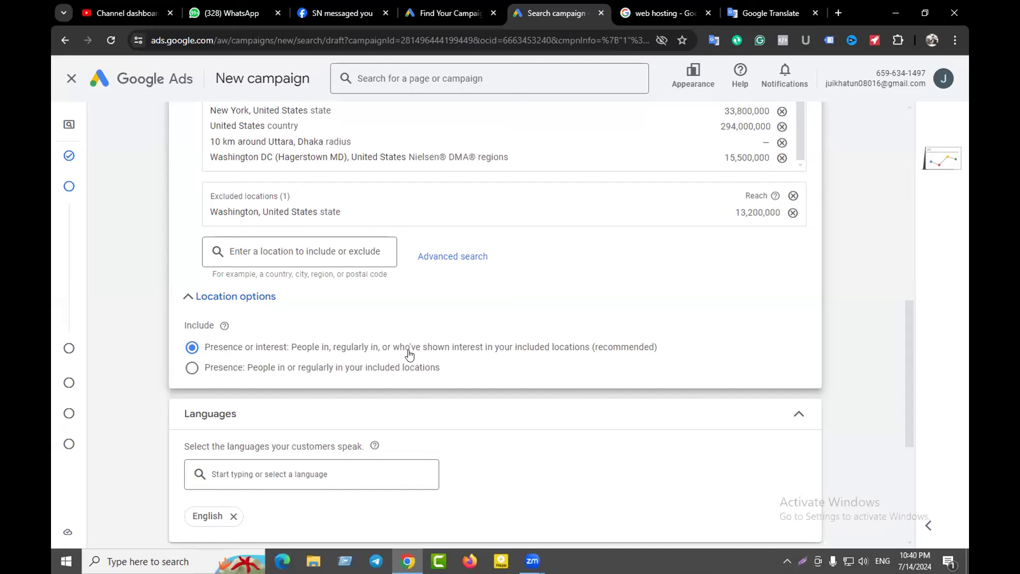
left_click(193, 367)
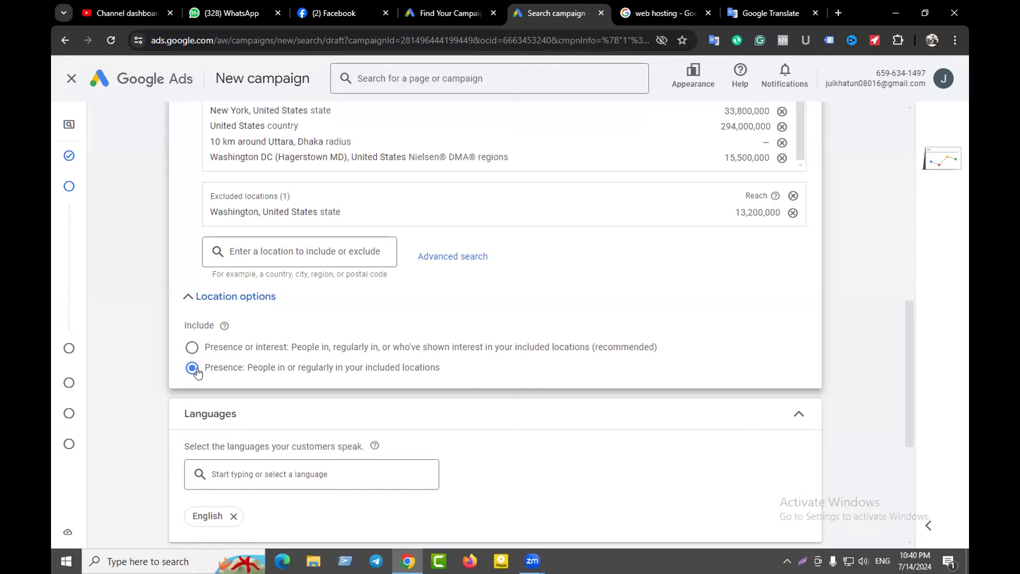
Step: Review the available customer languages in the campaign's language list, keeping only English selected
scroll(241, 292, "down", 3)
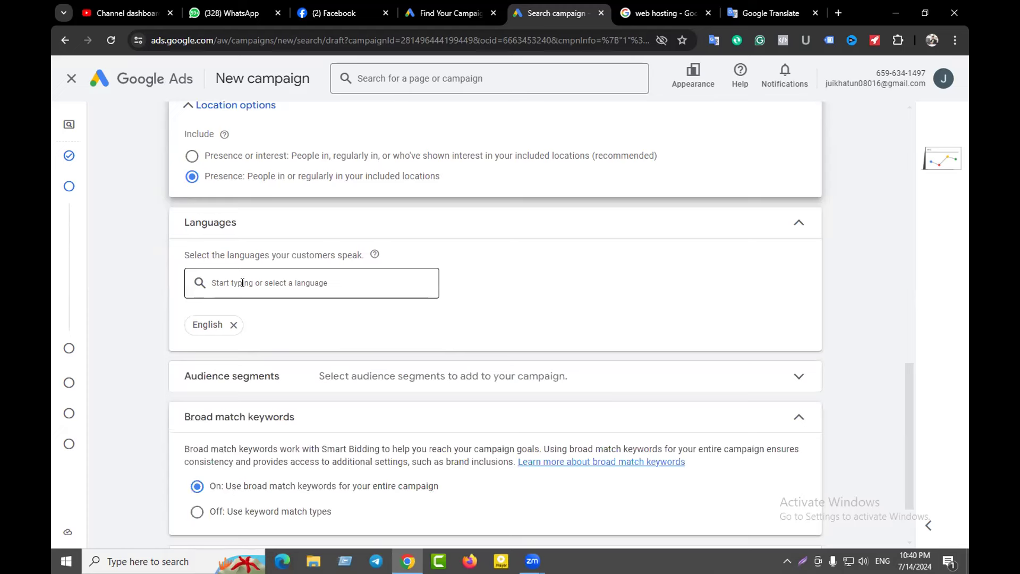
left_click(256, 277)
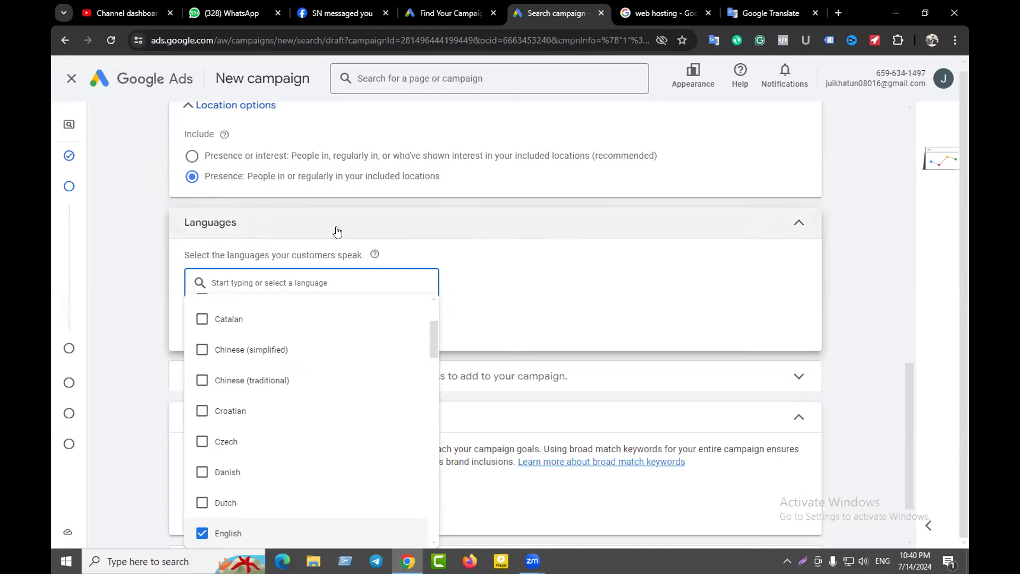
left_click(475, 259)
left_click(282, 282)
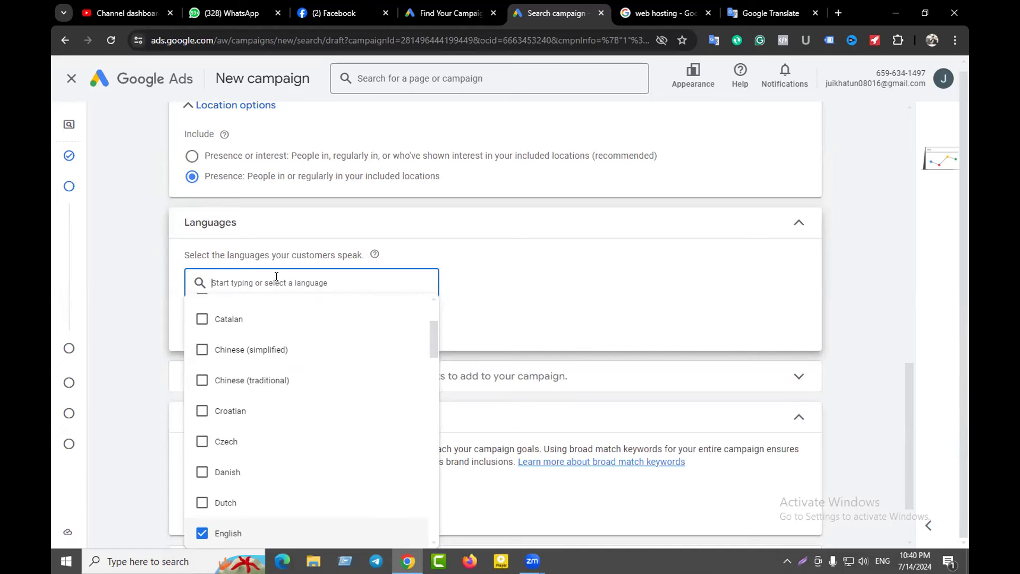
left_click(494, 256)
scroll(324, 221, "up", 3)
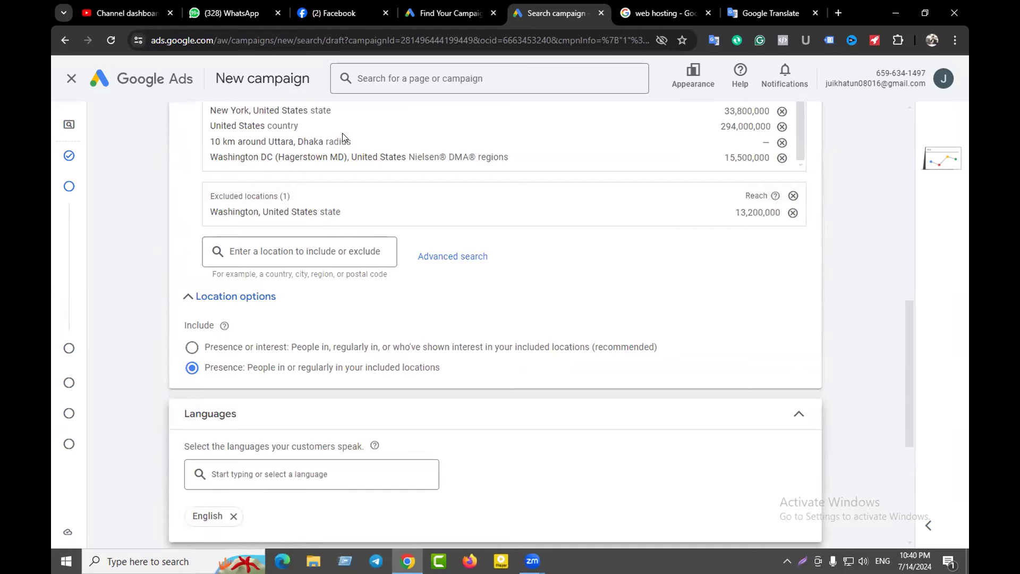
scroll(342, 138, "down", 3)
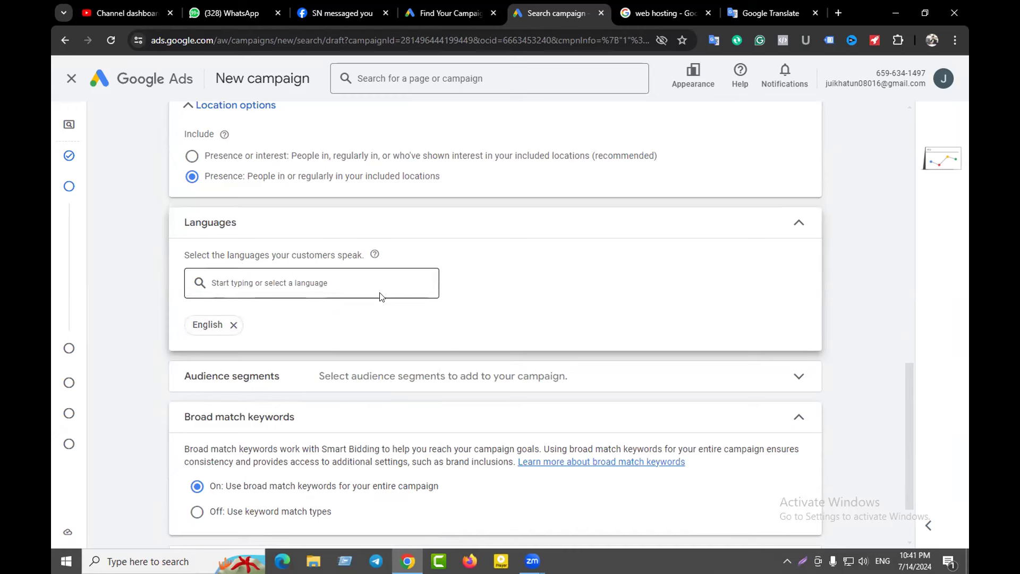
Step: Expand the audience segments section and review its segment search, targeting and observation settings, and the broad match keyword options
scroll(377, 296, "down", 2)
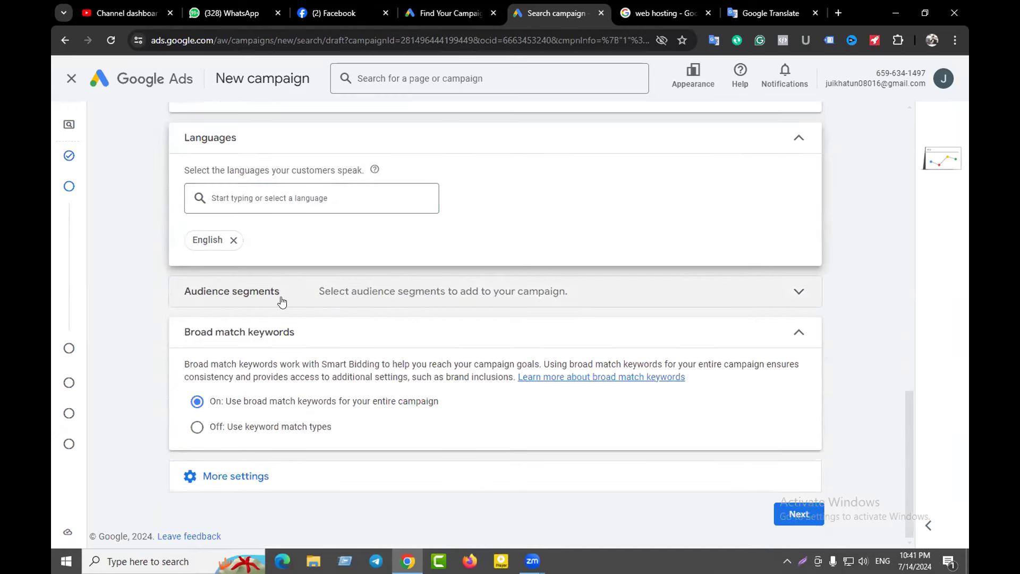
left_click(307, 291)
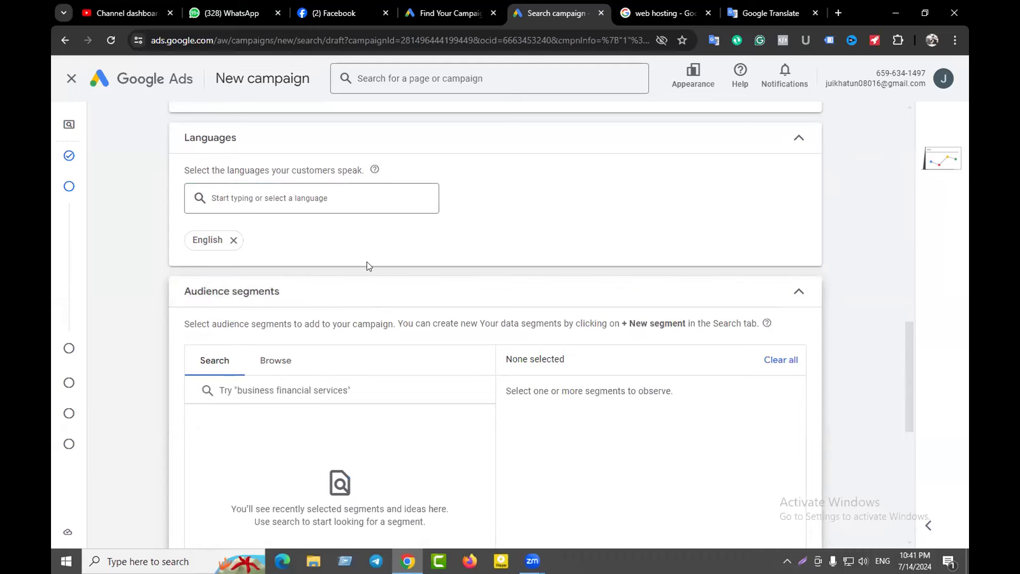
scroll(361, 250, "down", 1)
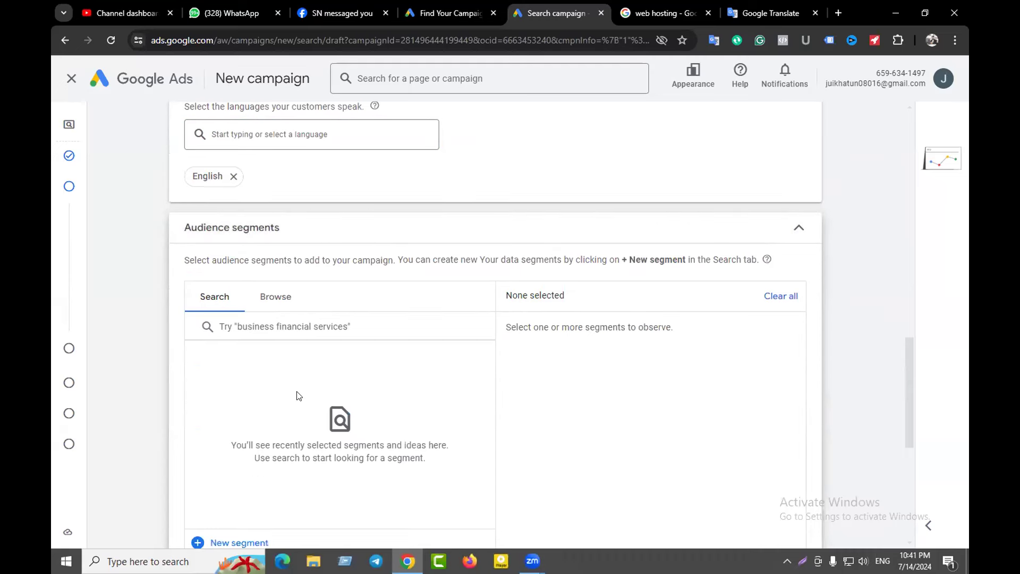
scroll(511, 295, "down", 3)
scroll(472, 273, "down", 3)
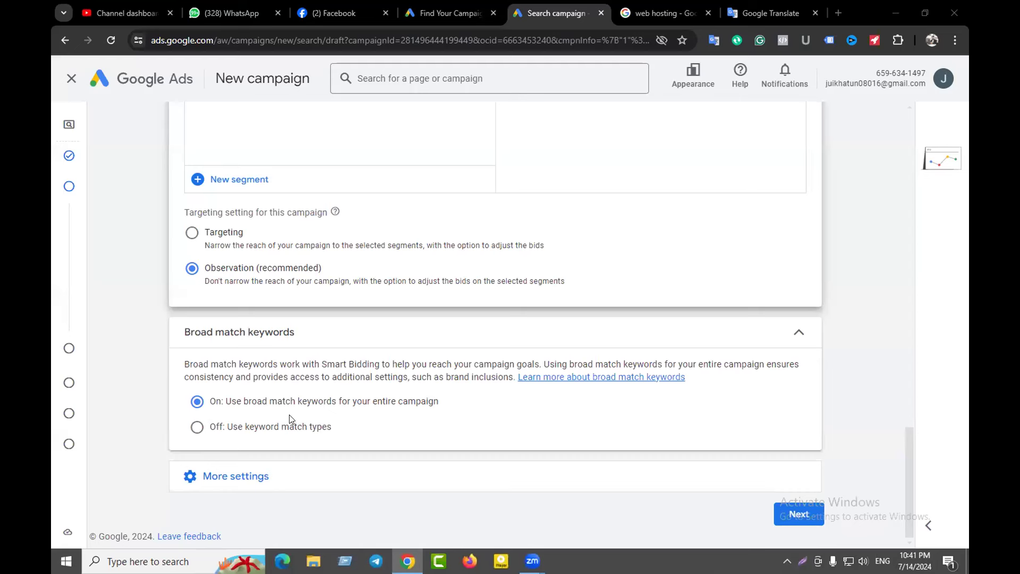
Step: Open the campaign's start and end dates under the additional settings and set the end date to Jul 30, 2024
left_click(345, 467)
scroll(425, 301, "down", 3)
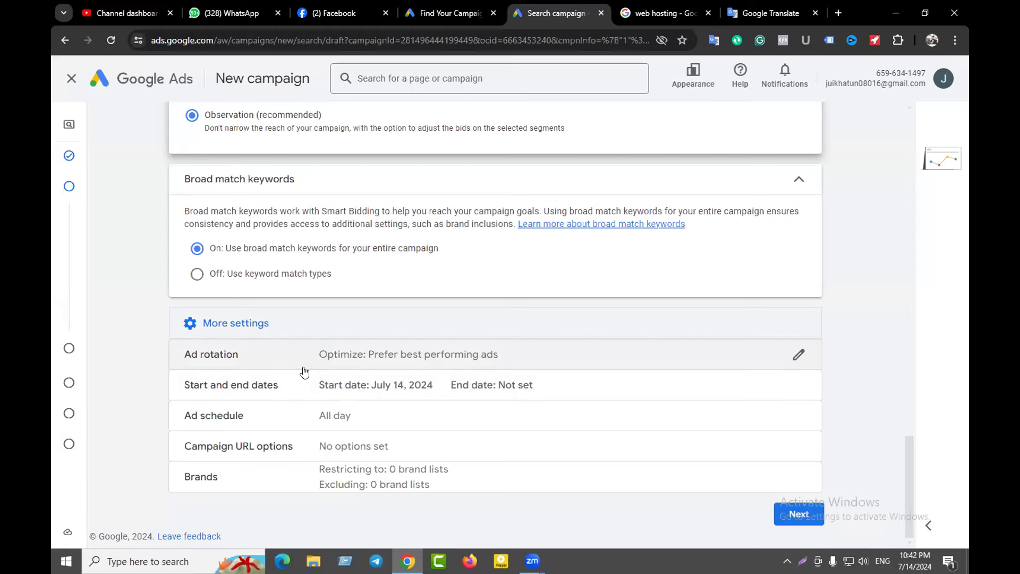
left_click(797, 385)
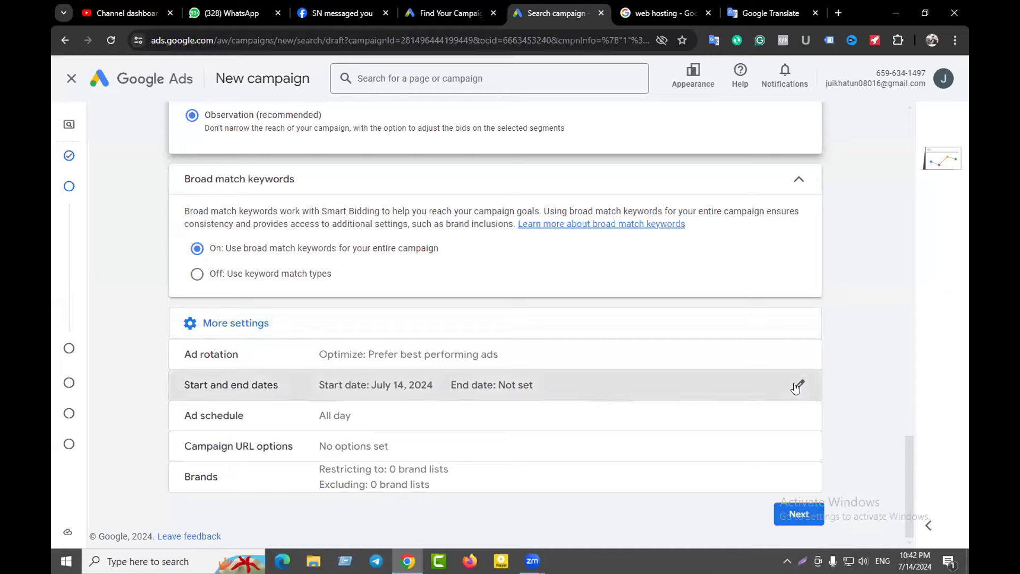
scroll(319, 329, "down", 2)
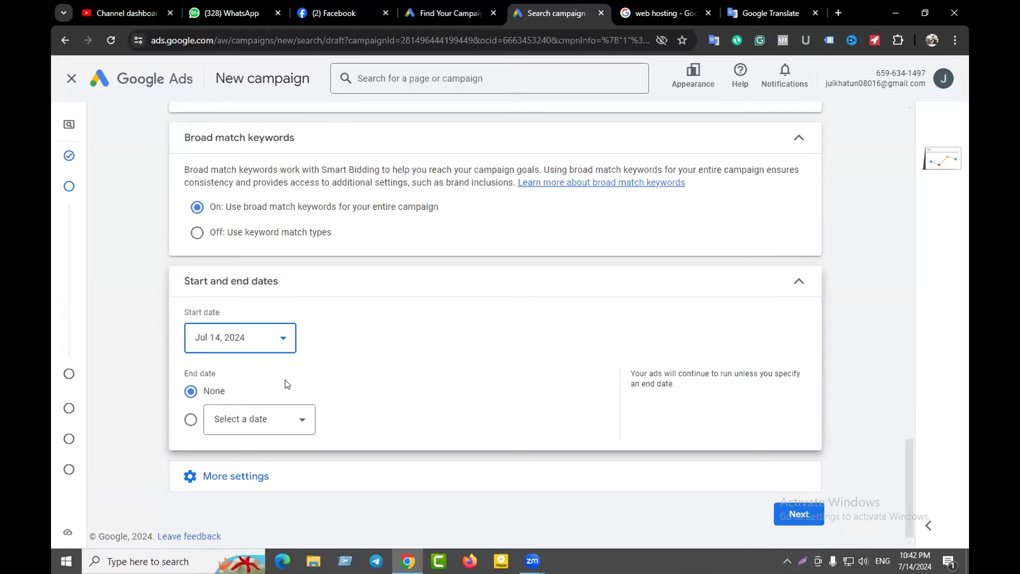
left_click(256, 419)
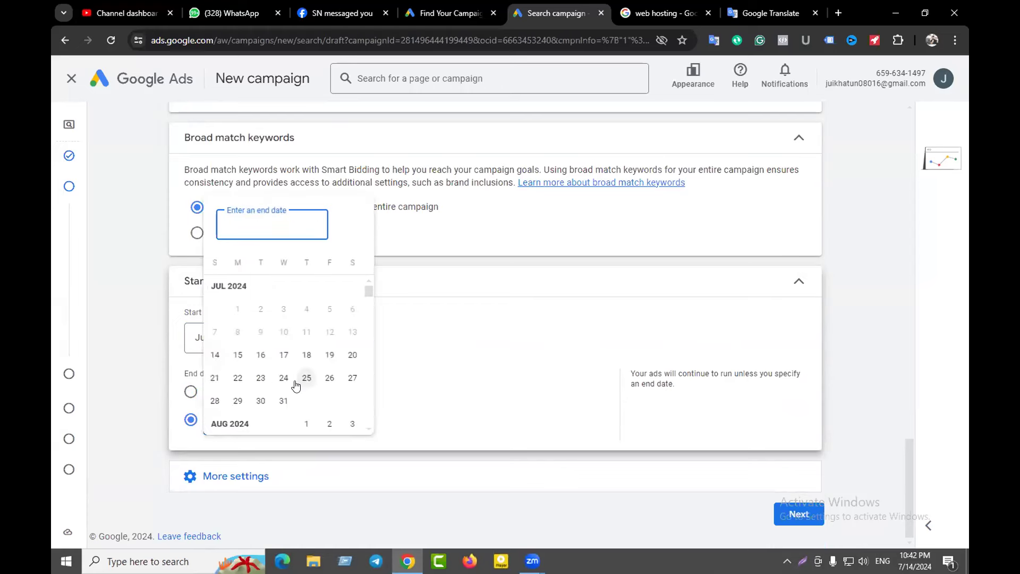
left_click(257, 400)
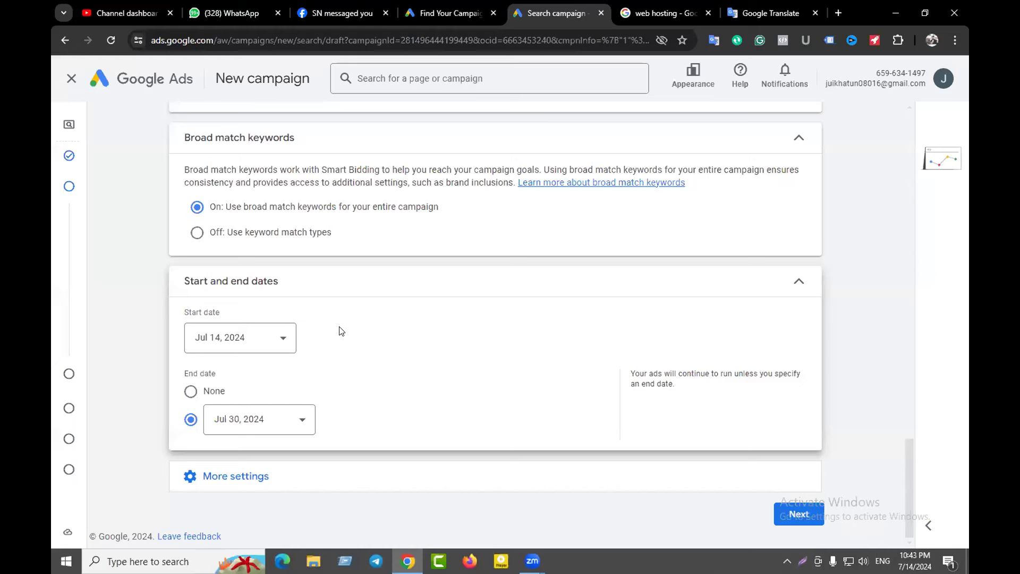
Step: Set the campaign's end date to None and its start date to Jul 16, 2024
left_click(190, 391)
left_click(250, 340)
left_click(249, 273)
Step: Open the ad schedule under the additional settings and set the first entry's day to Mondays
left_click(249, 476)
scroll(383, 391, "down", 2)
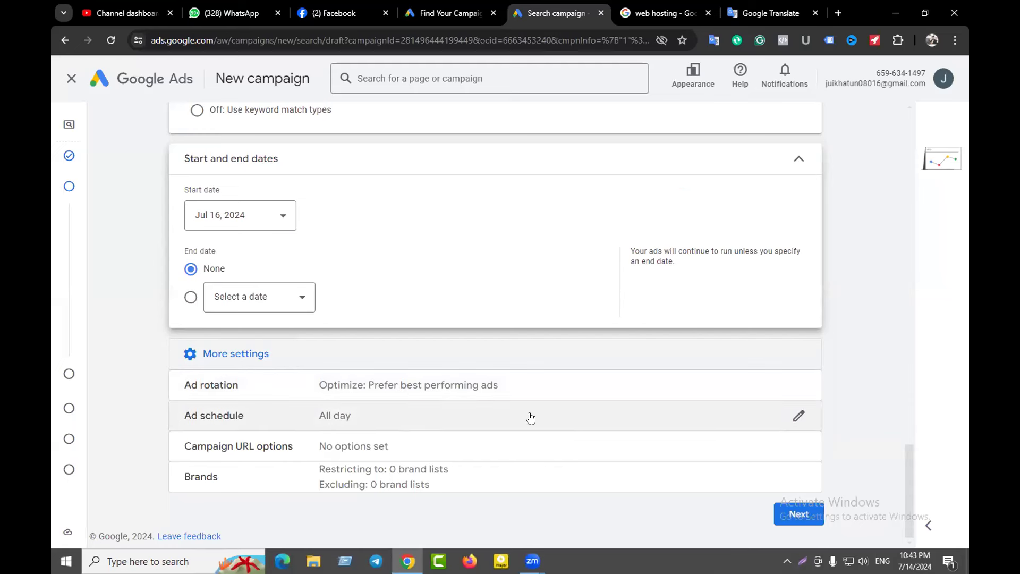
left_click(798, 416)
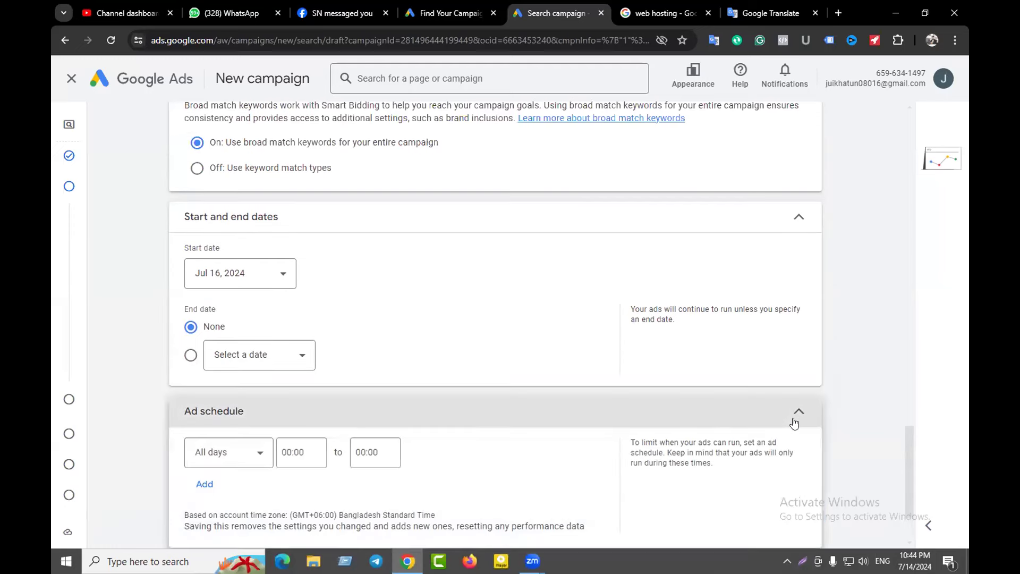
scroll(364, 337, "down", 2)
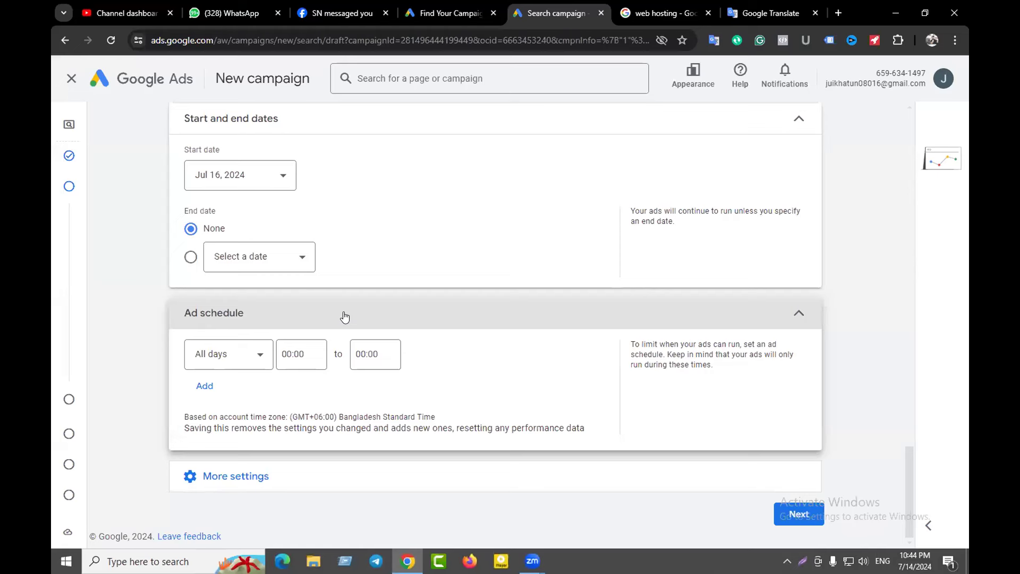
left_click(244, 360)
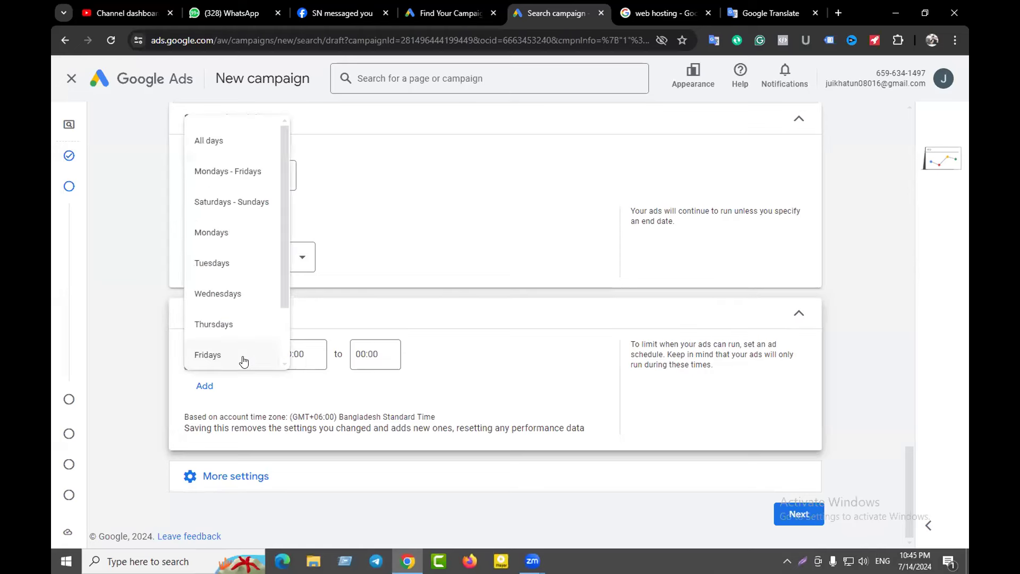
left_click(232, 237)
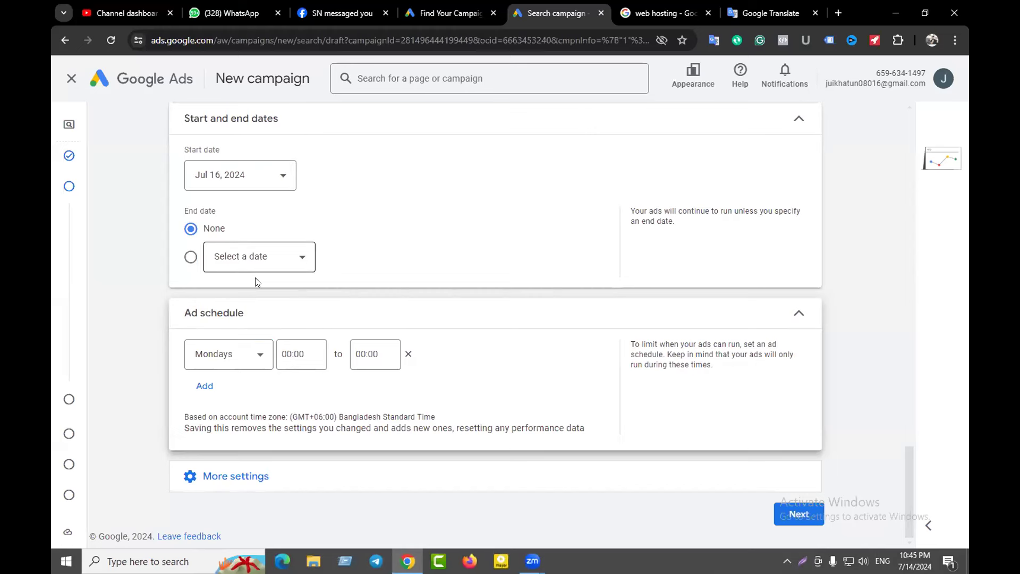
left_click(251, 353)
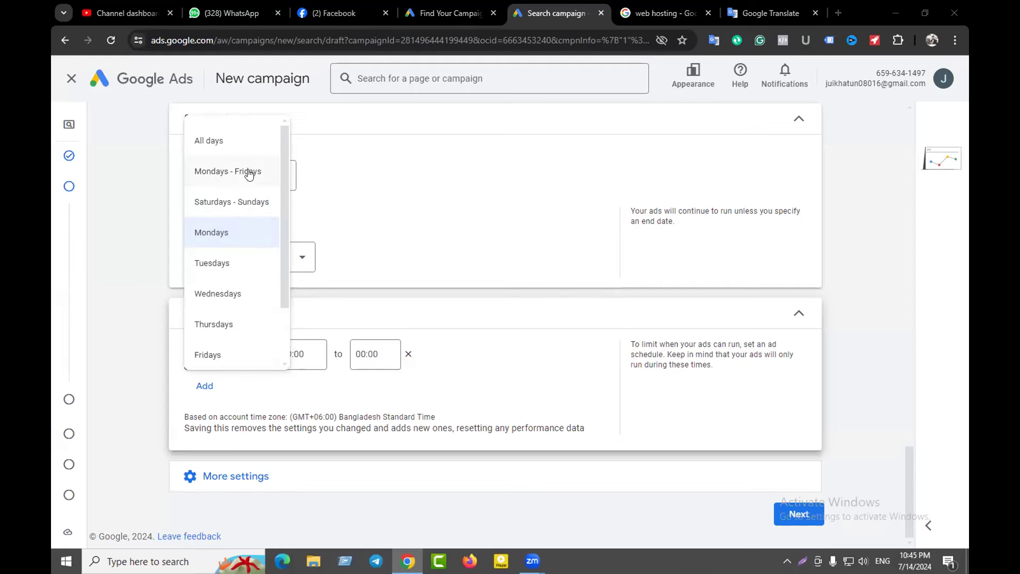
scroll(234, 233, "down", 2)
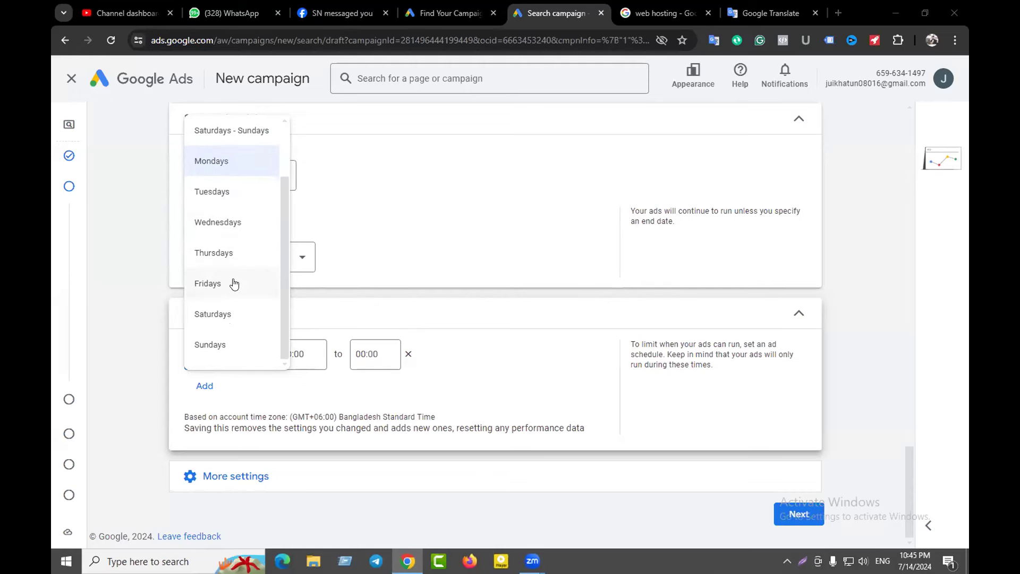
scroll(235, 284, "up", 2)
left_click(212, 230)
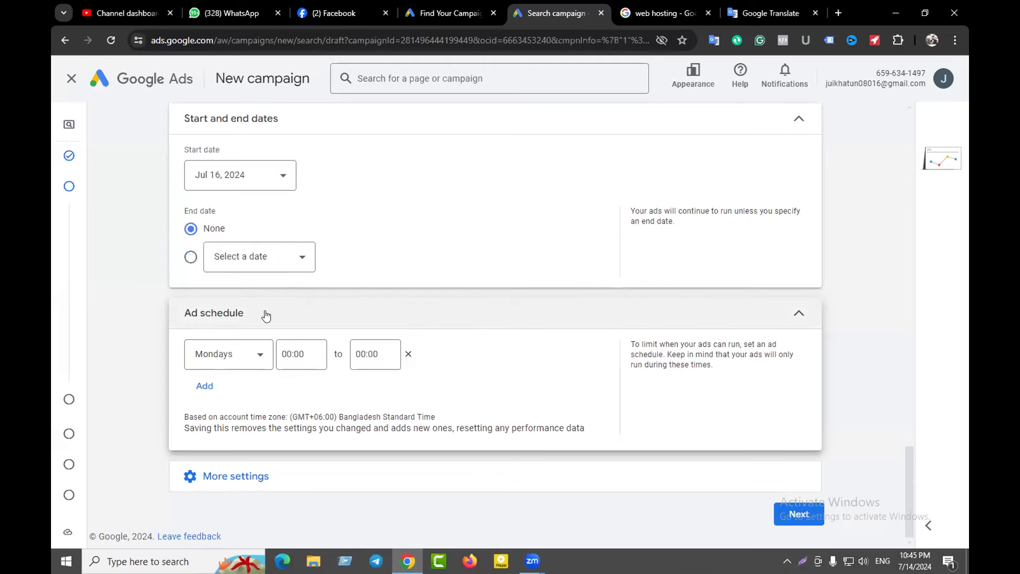
Step: Set the start time of the Mondays ad schedule entry to 10:00
left_click(291, 356)
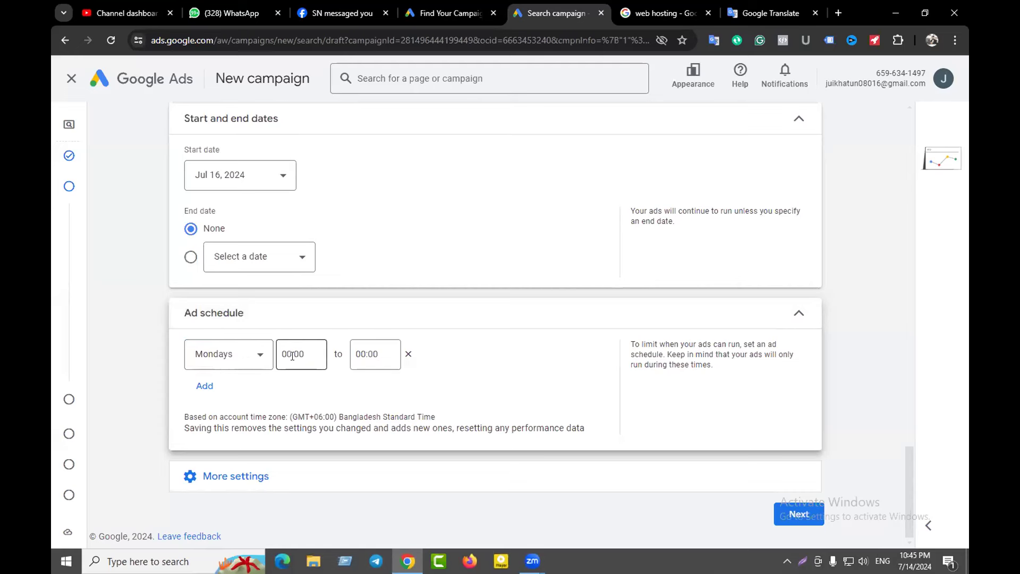
left_click(298, 354)
scroll(302, 218, "down", 7)
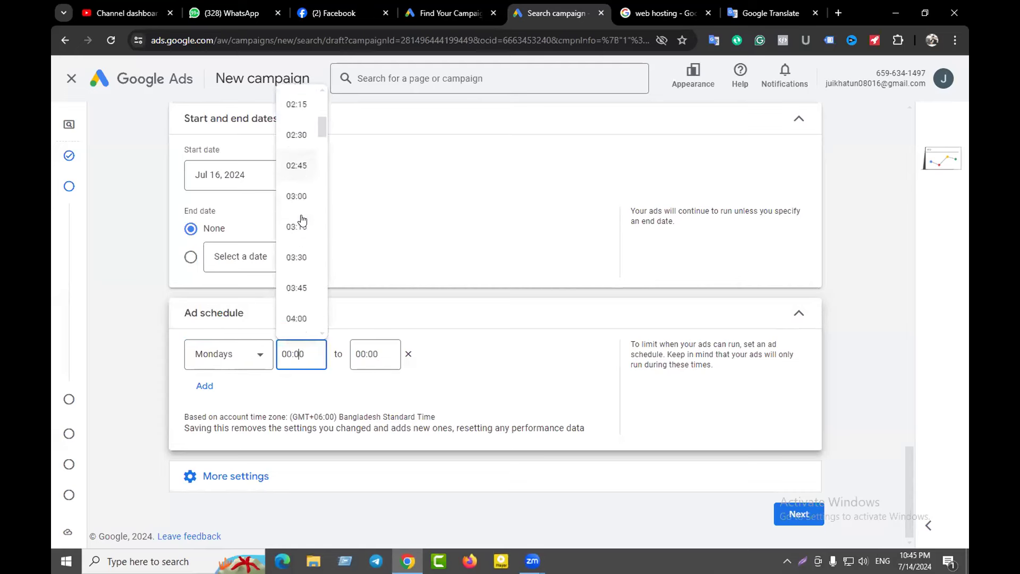
scroll(304, 235, "down", 8)
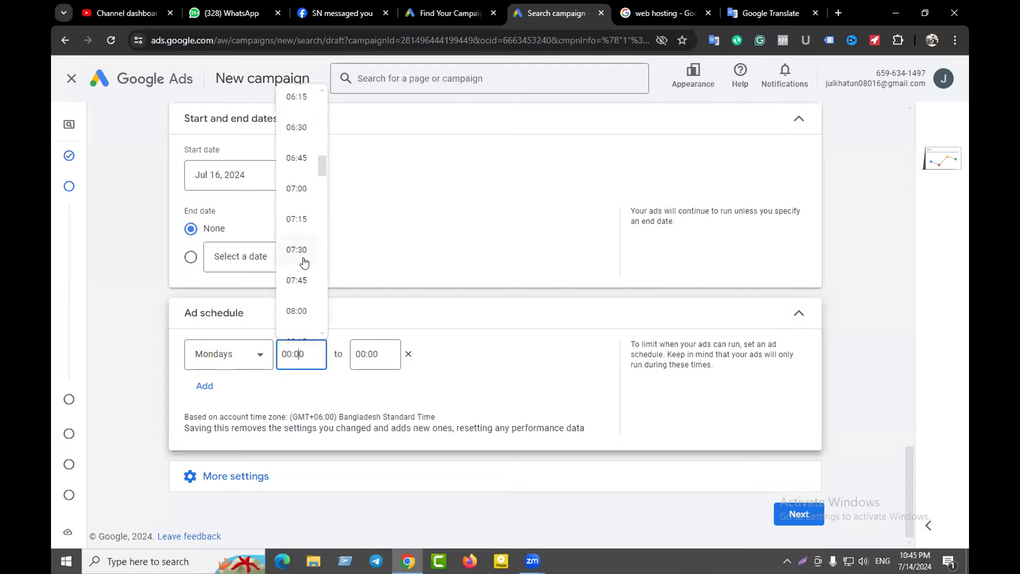
scroll(306, 271, "down", 3)
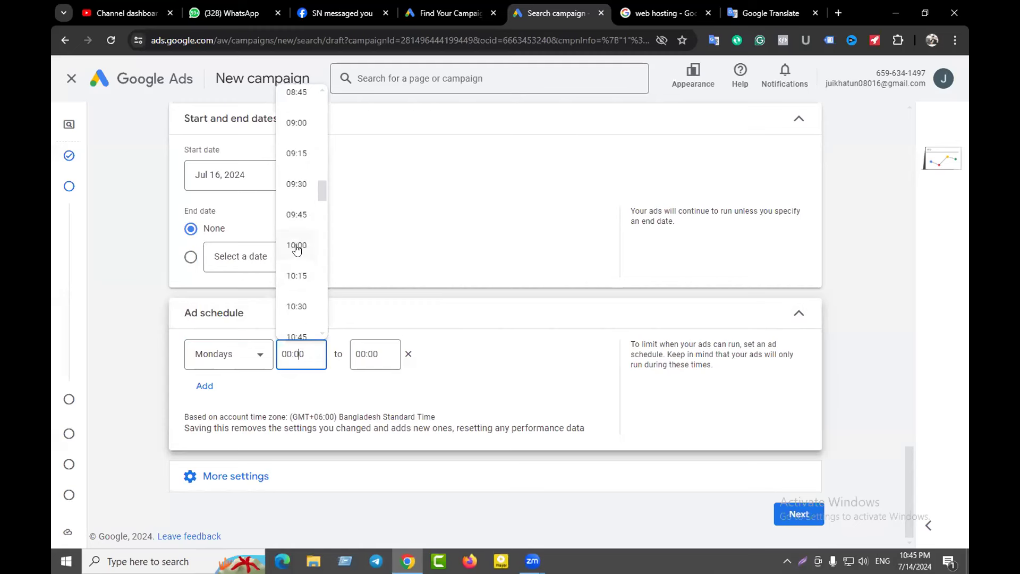
left_click(296, 247)
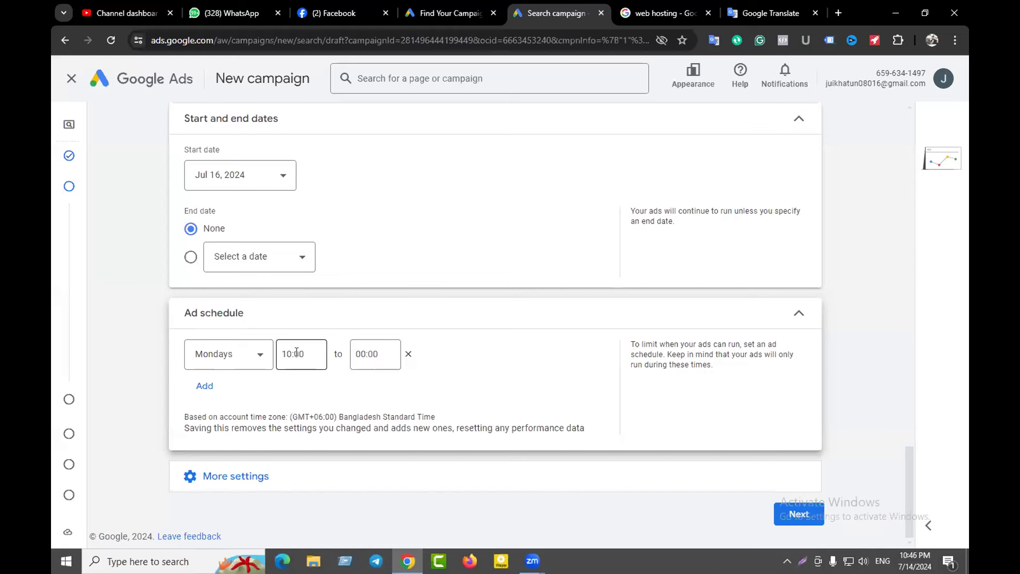
Step: Set the end time of the Mondays ad schedule entry to 12:00
left_click(365, 353)
scroll(375, 268, "down", 3)
scroll(376, 265, "down", 10)
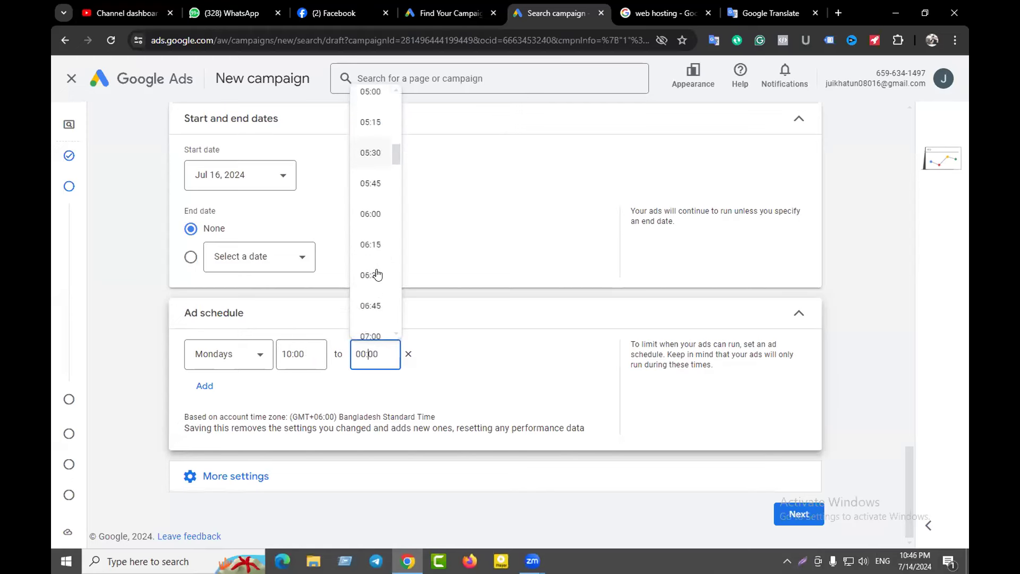
scroll(377, 274, "down", 7)
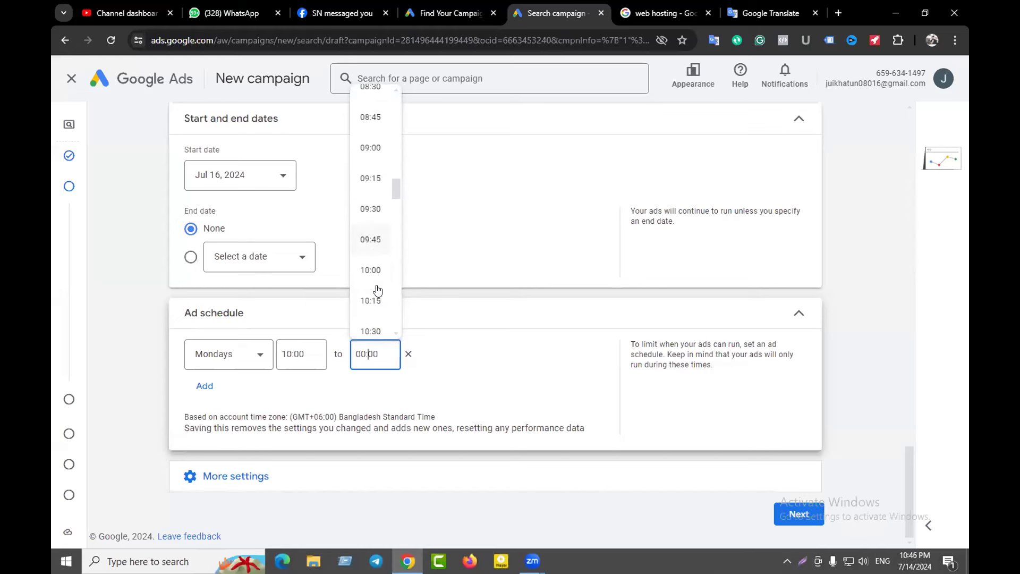
scroll(378, 289, "down", 2)
left_click(372, 295)
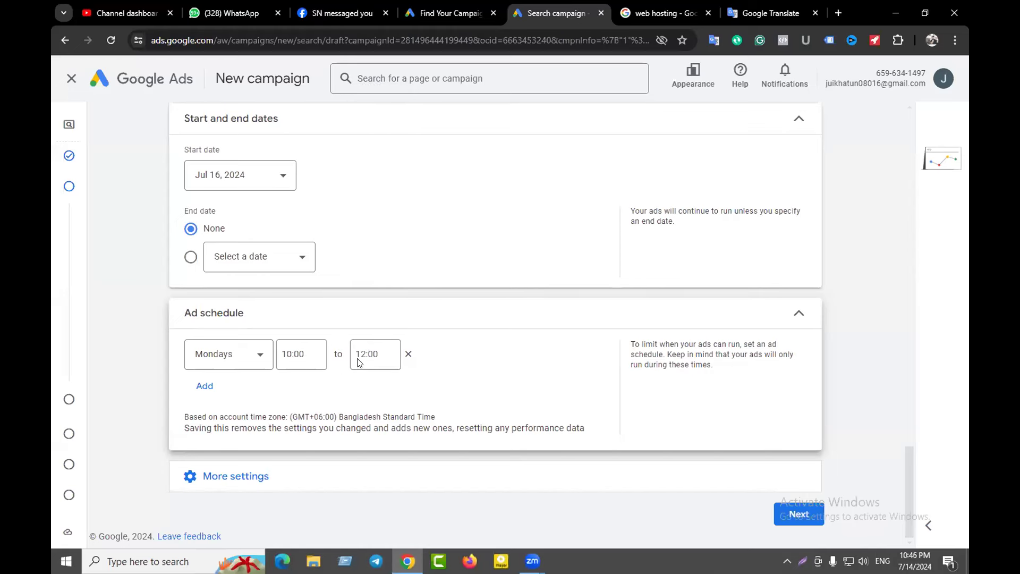
Step: Add a second Mondays entry to the ad schedule and set its start time to 12:00
left_click(202, 386)
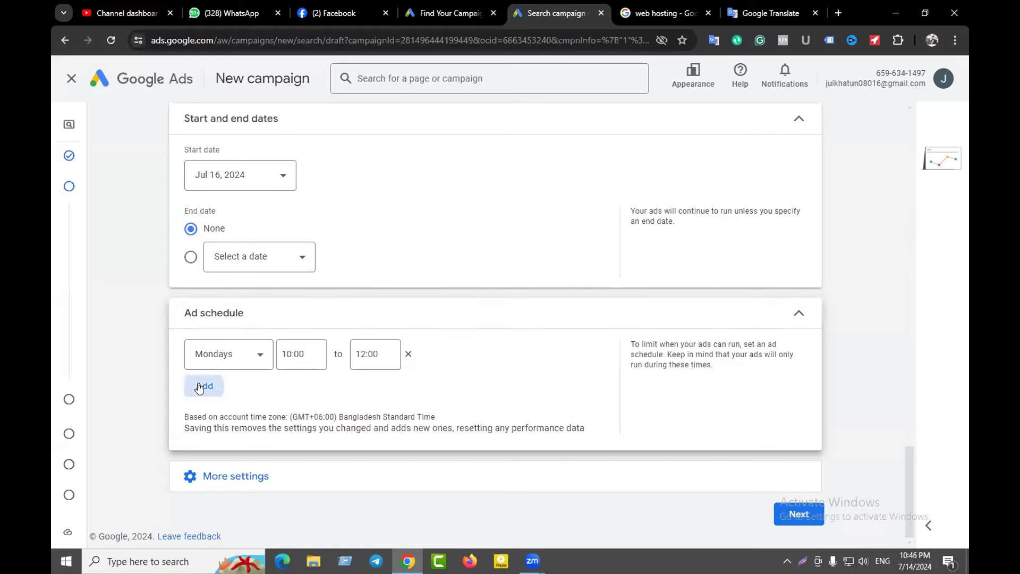
left_click(235, 399)
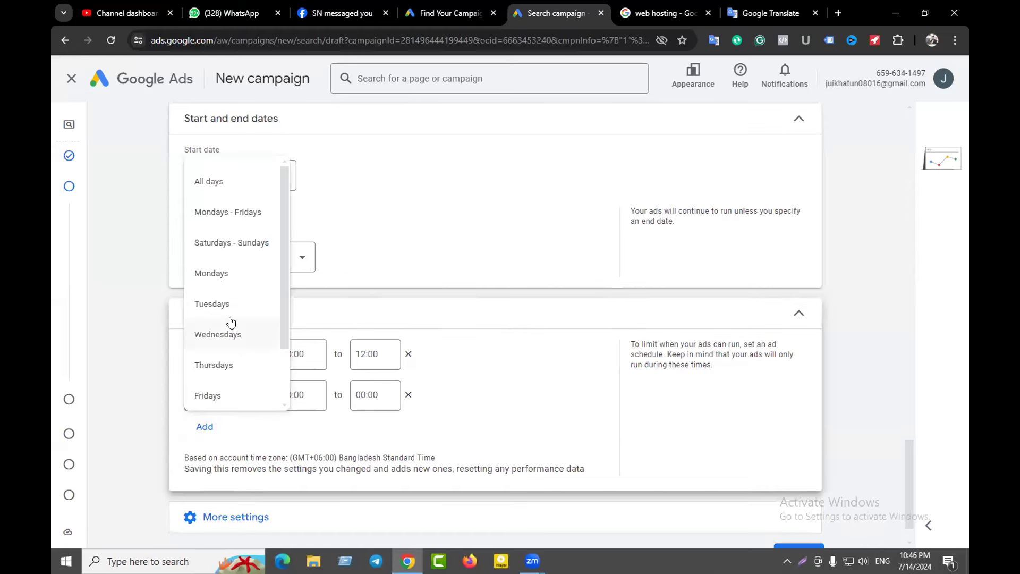
left_click(225, 275)
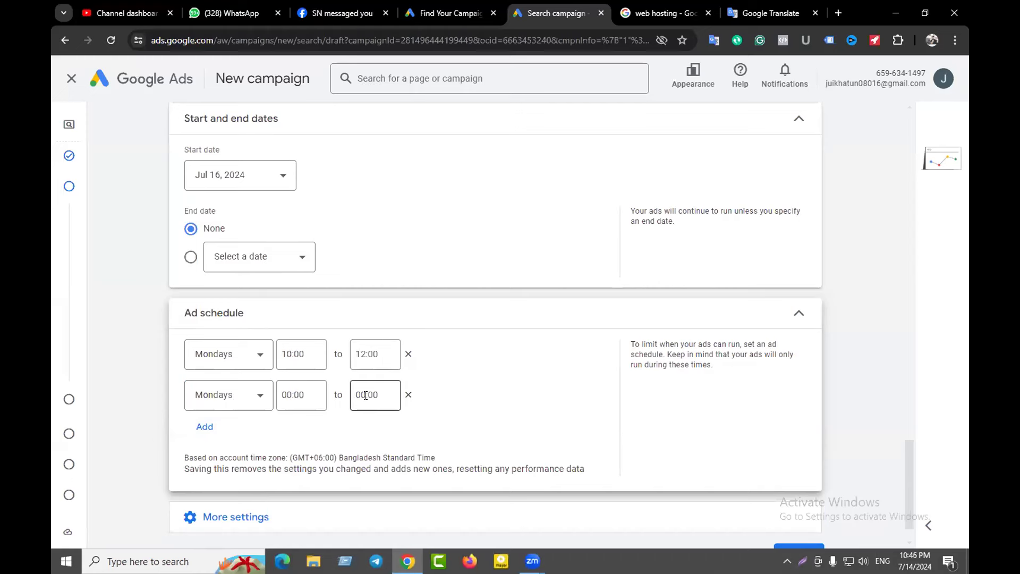
left_click(296, 392)
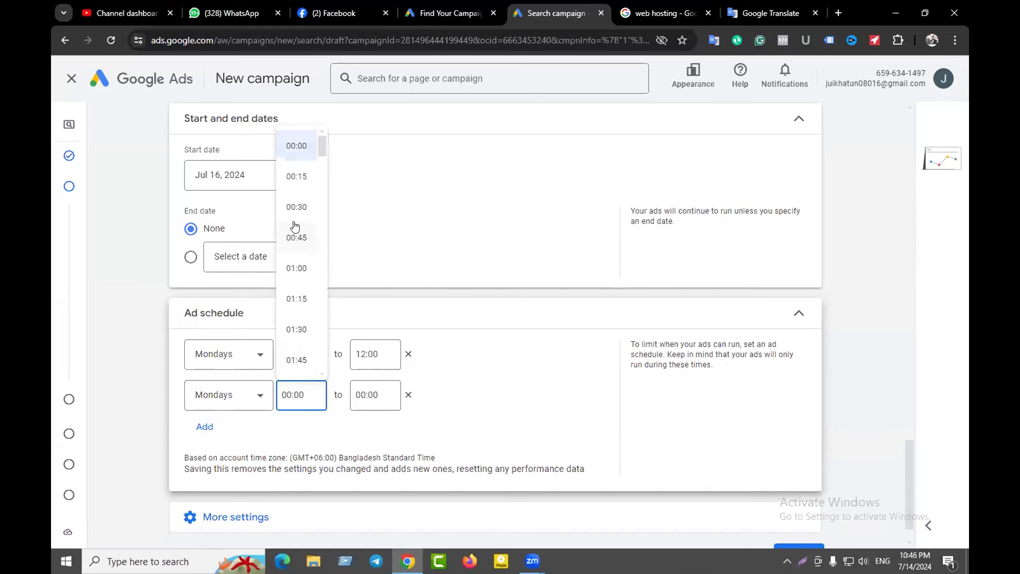
scroll(302, 261, "down", 3)
scroll(301, 261, "down", 15)
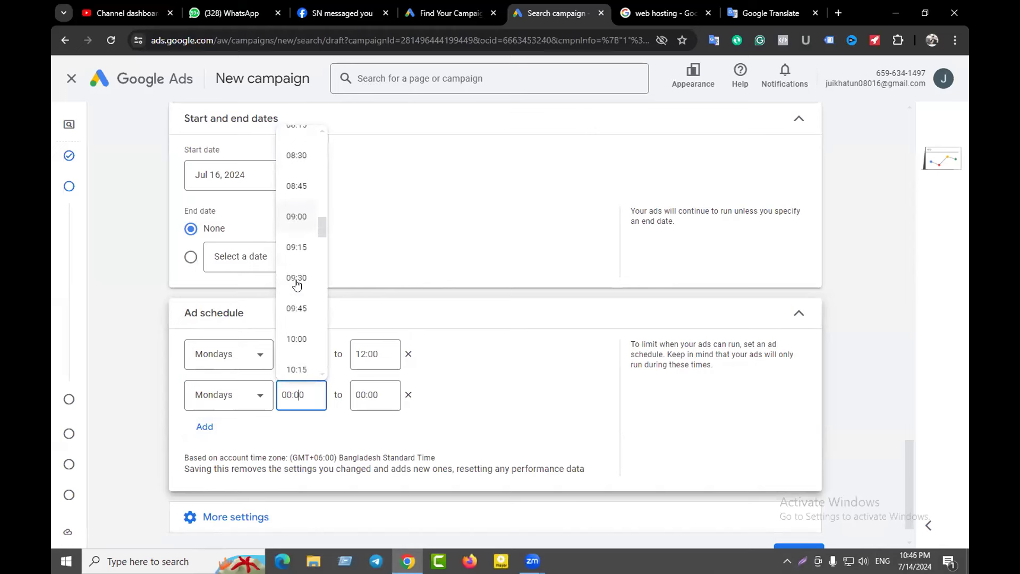
scroll(297, 286, "down", 4)
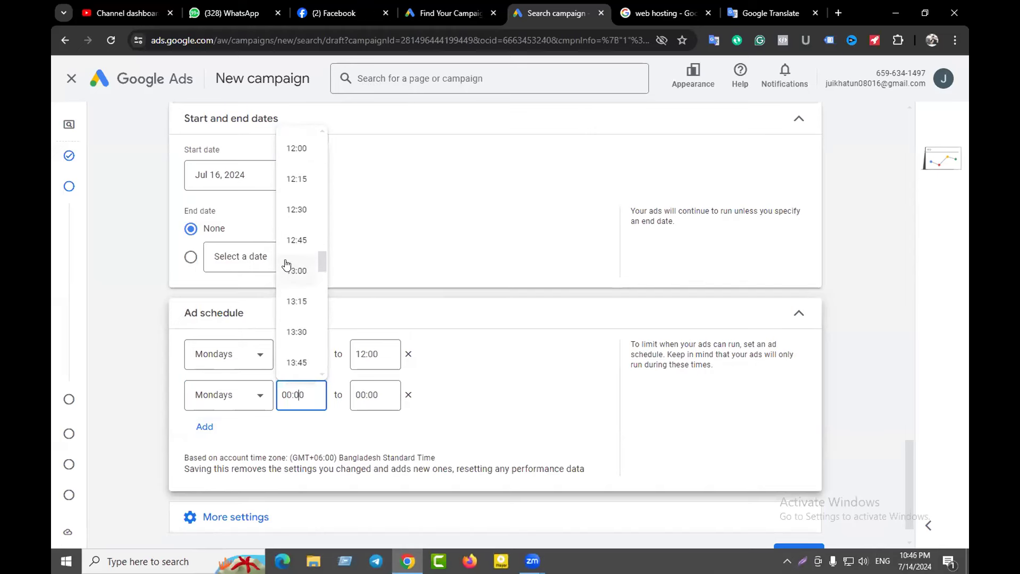
left_click(296, 155)
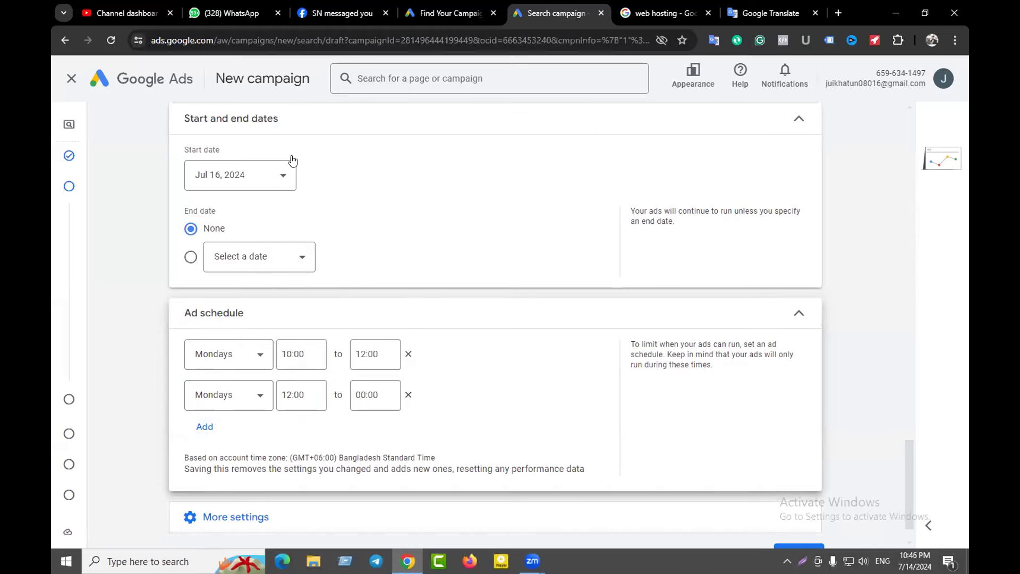
Step: Set the end time of the second Mondays ad schedule entry to 22:00
left_click(364, 396)
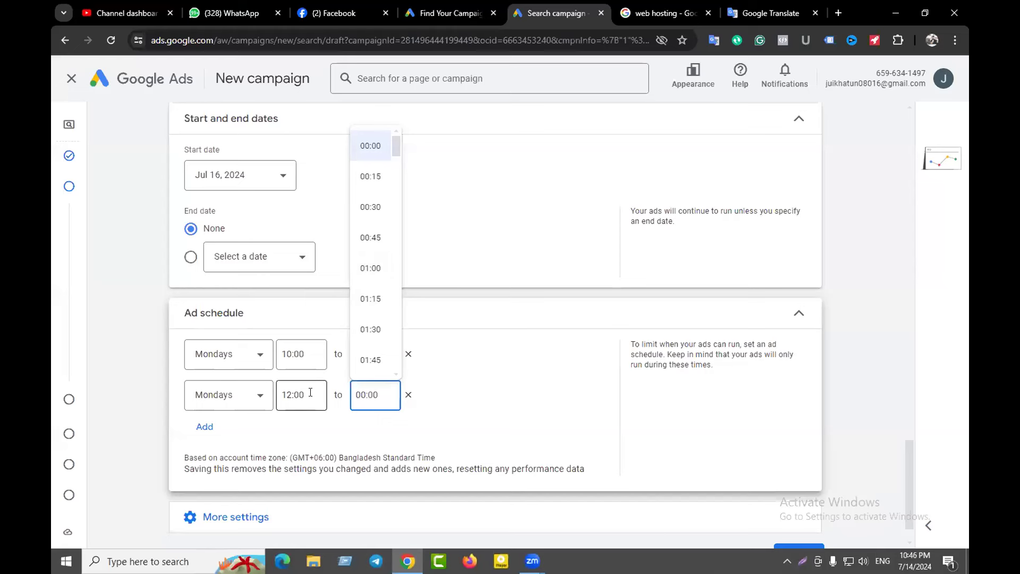
scroll(378, 291, "down", 15)
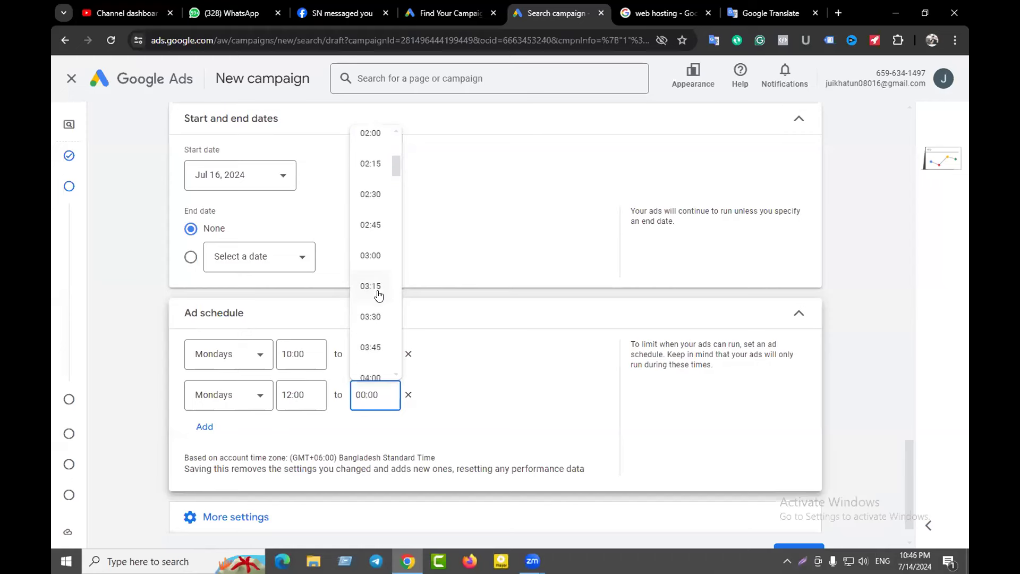
scroll(378, 313, "down", 15)
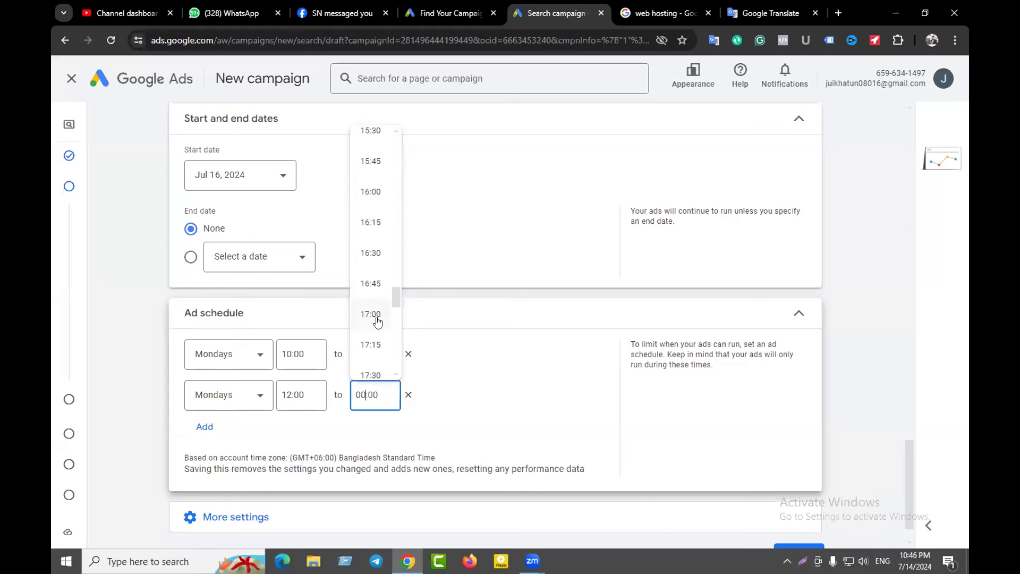
scroll(377, 322, "down", 8)
scroll(377, 322, "down", 5)
left_click(374, 294)
scroll(233, 340, "down", 1)
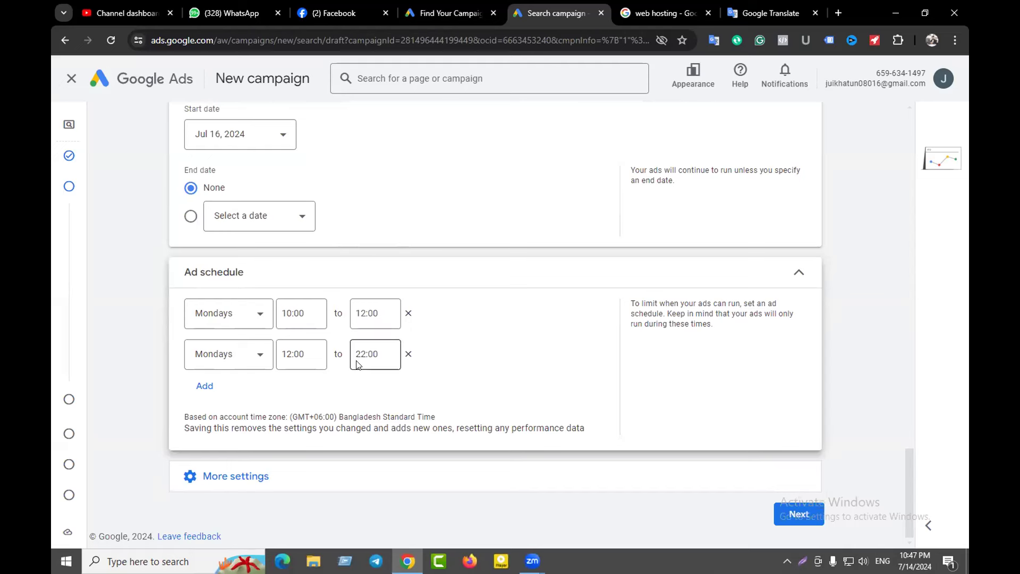
Step: Add a Tuesdays entry to the ad schedule with a start time of 10:00
left_click(208, 386)
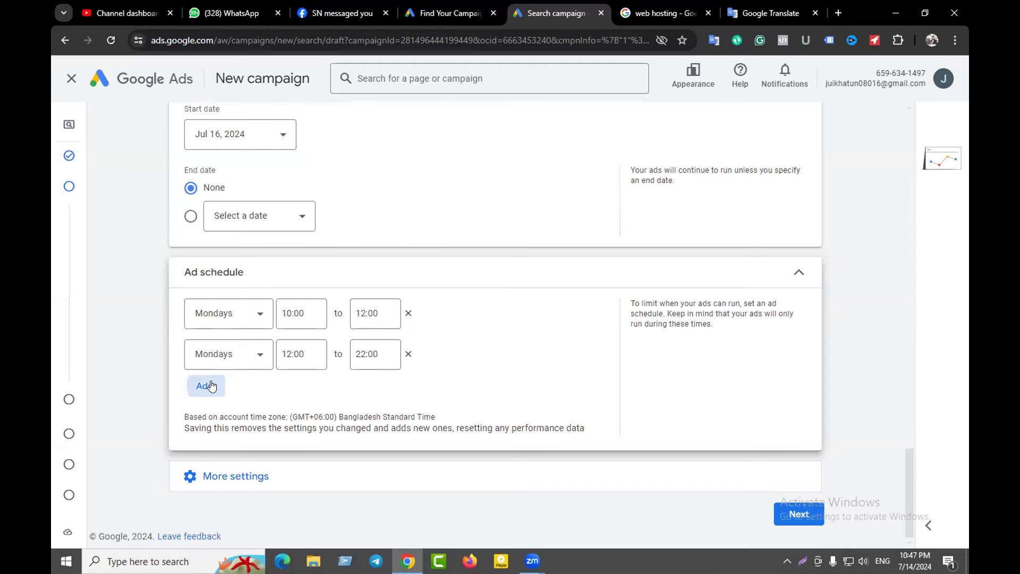
left_click(257, 355)
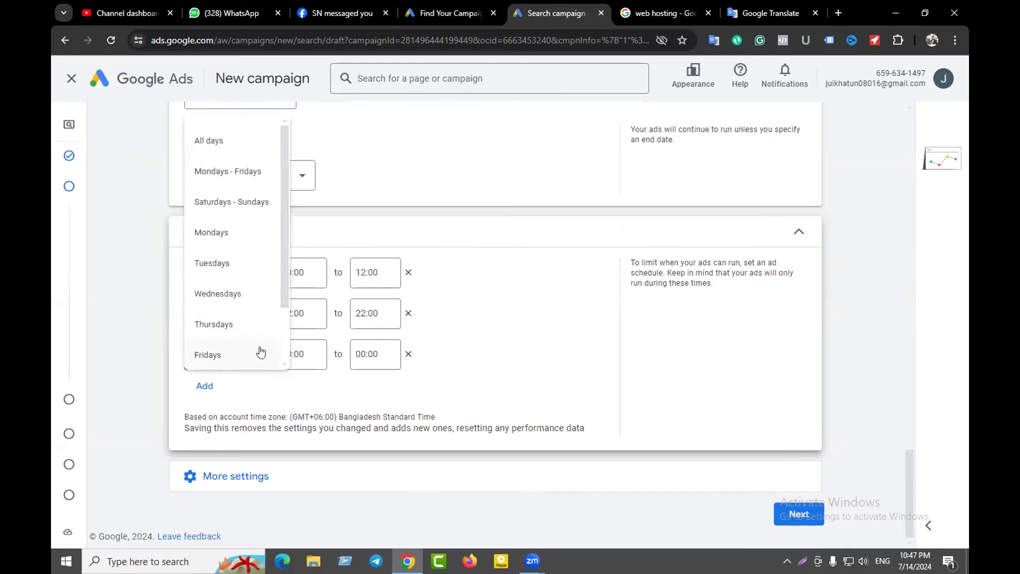
left_click(219, 264)
left_click(297, 351)
scroll(300, 261, "down", 4)
scroll(300, 262, "down", 20)
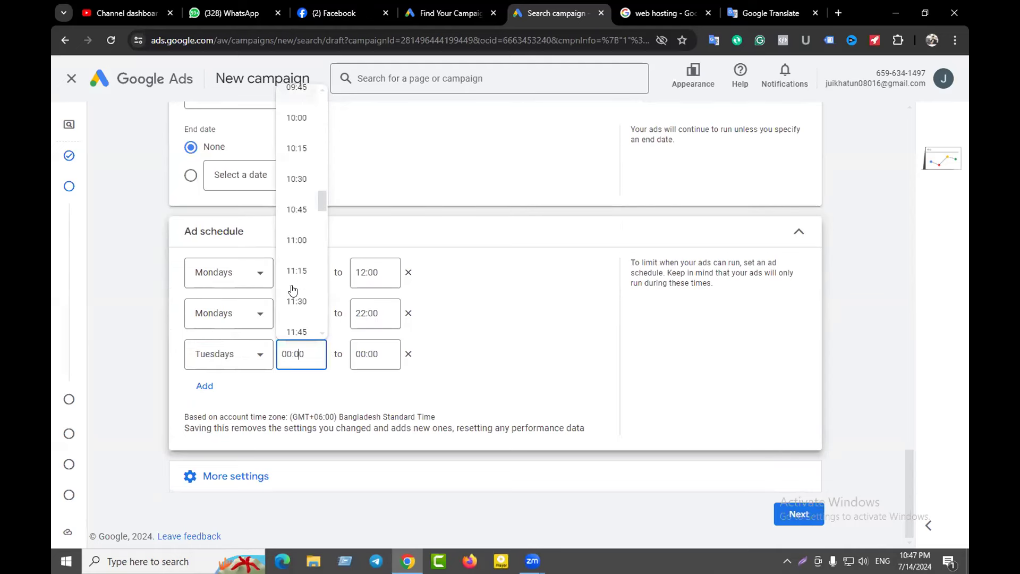
scroll(296, 130, "up", 3)
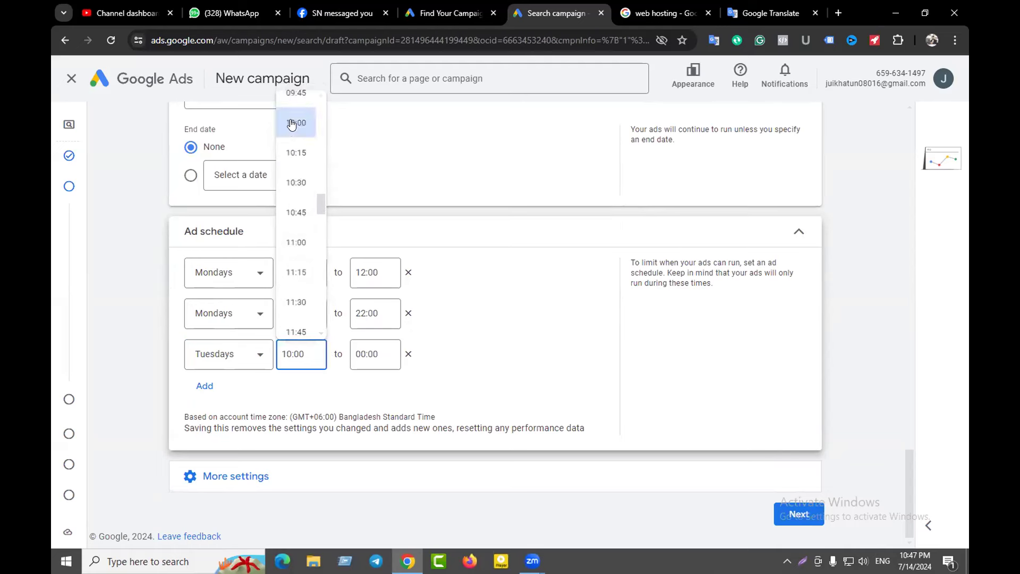
left_click(296, 127)
Step: Set the end time of the first Tuesdays ad schedule entry to 12:00
left_click(360, 362)
scroll(374, 239, "down", 10)
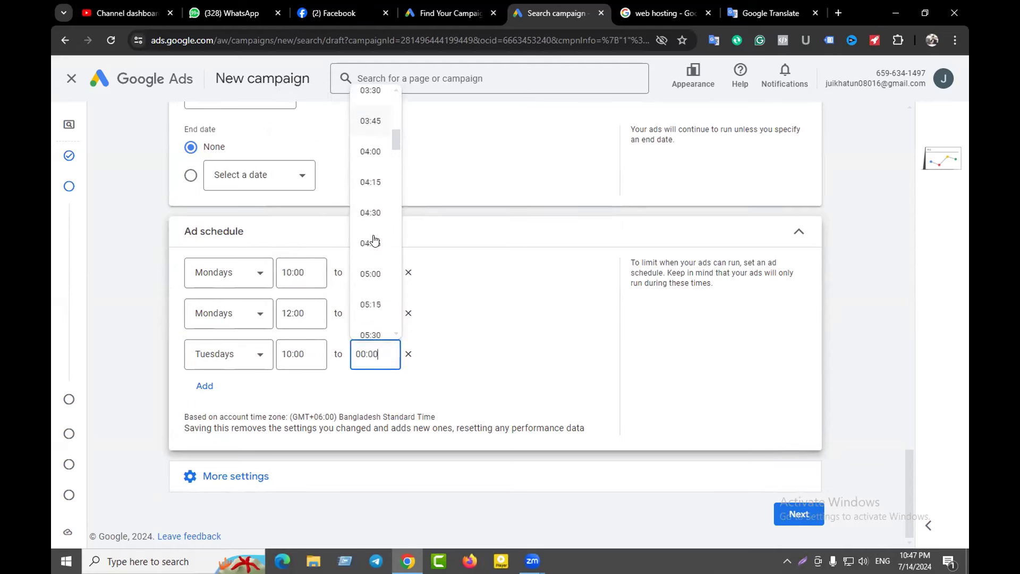
scroll(377, 252, "down", 13)
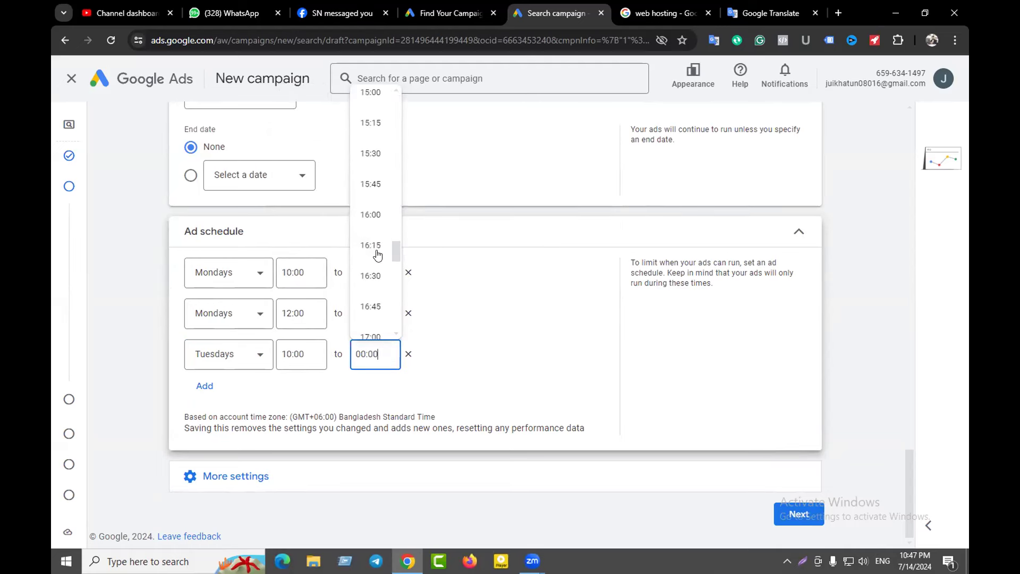
scroll(366, 260, "up", 6)
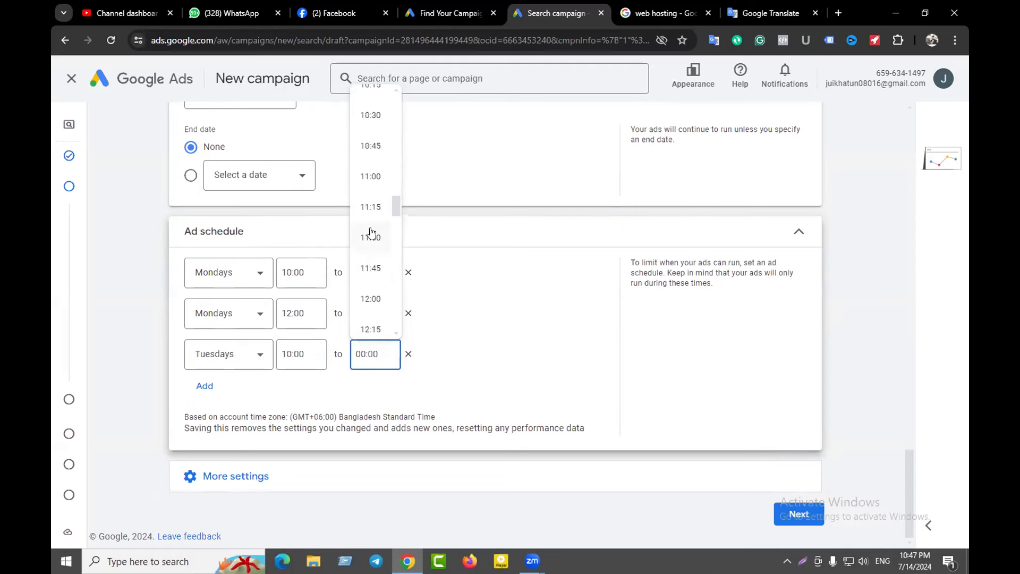
left_click(377, 238)
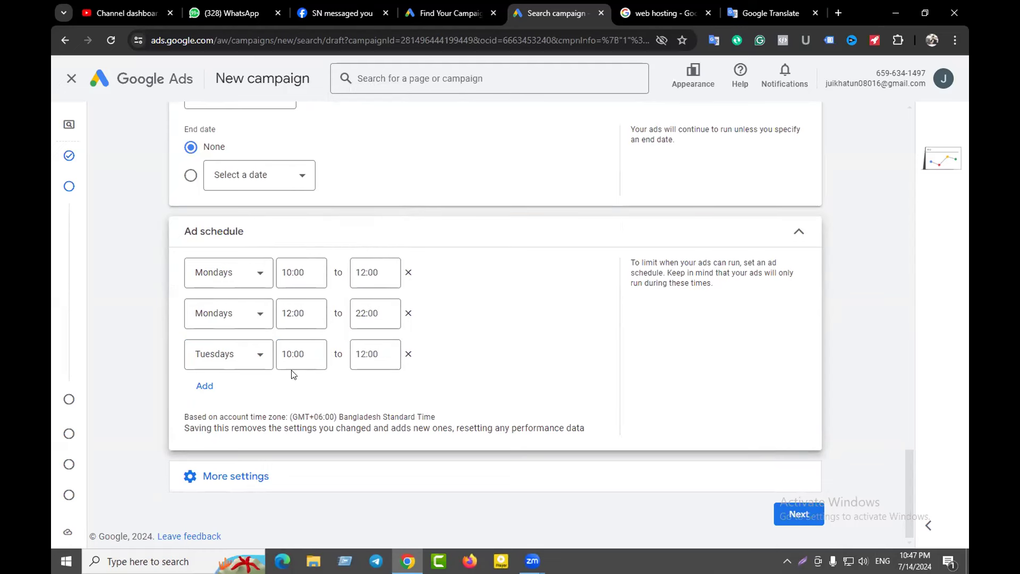
Step: Add a second Tuesdays entry to the ad schedule, starting at 12:00
left_click(204, 384)
left_click(223, 395)
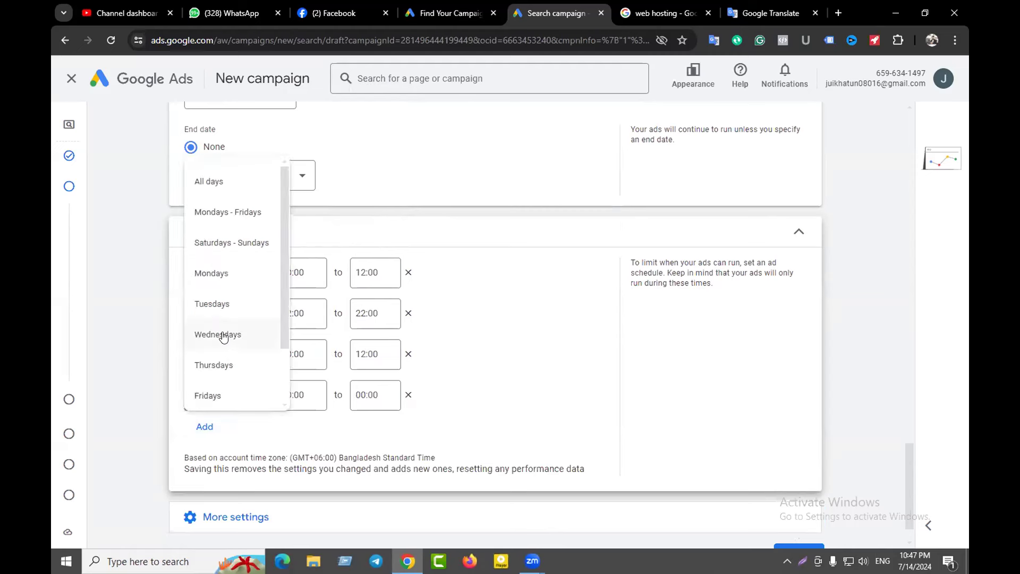
left_click(221, 310)
left_click(297, 394)
scroll(305, 319, "down", 10)
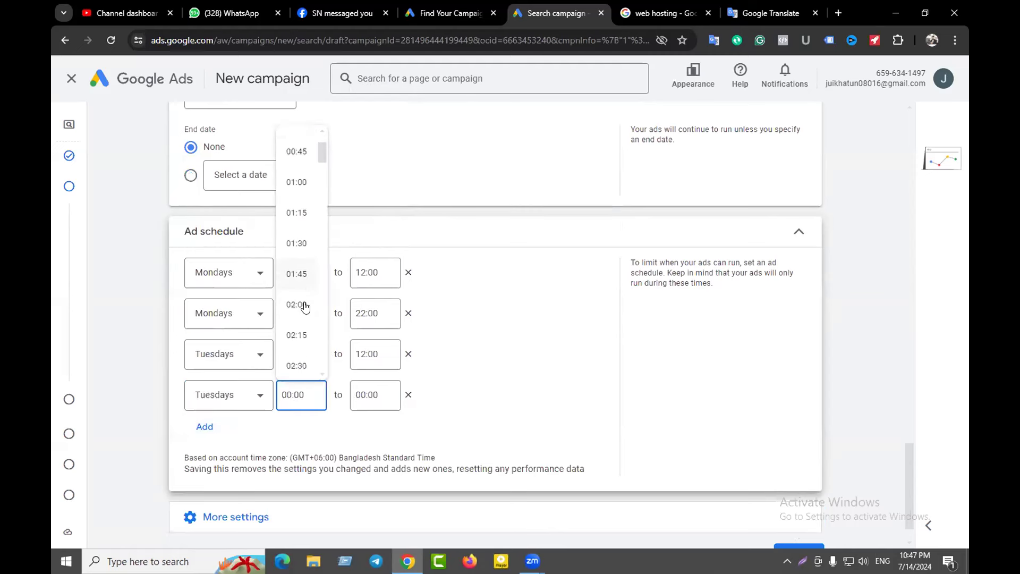
scroll(306, 328, "down", 14)
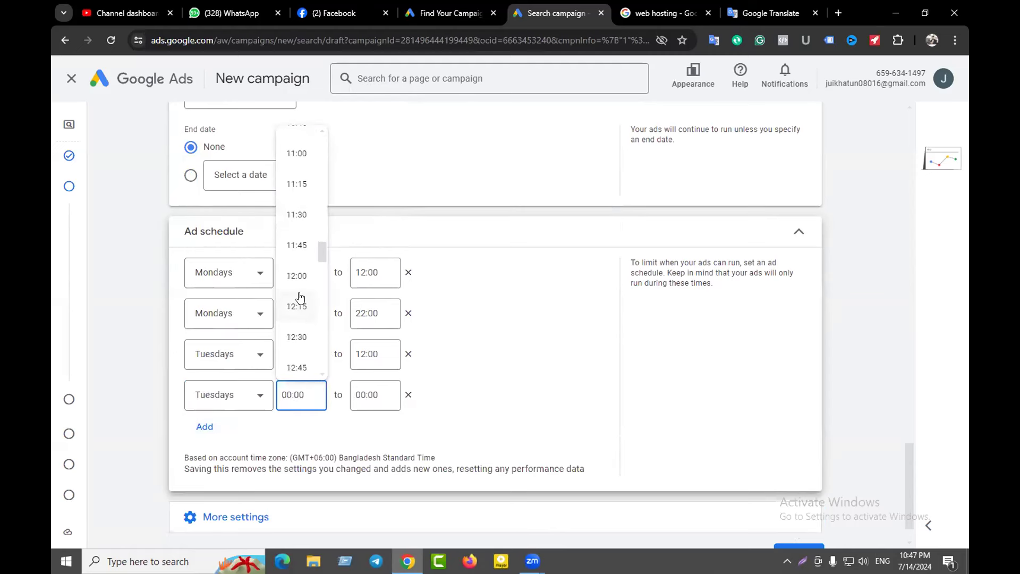
left_click(297, 281)
Step: Set the end time of the second Tuesdays ad schedule entry to 22:00
left_click(365, 394)
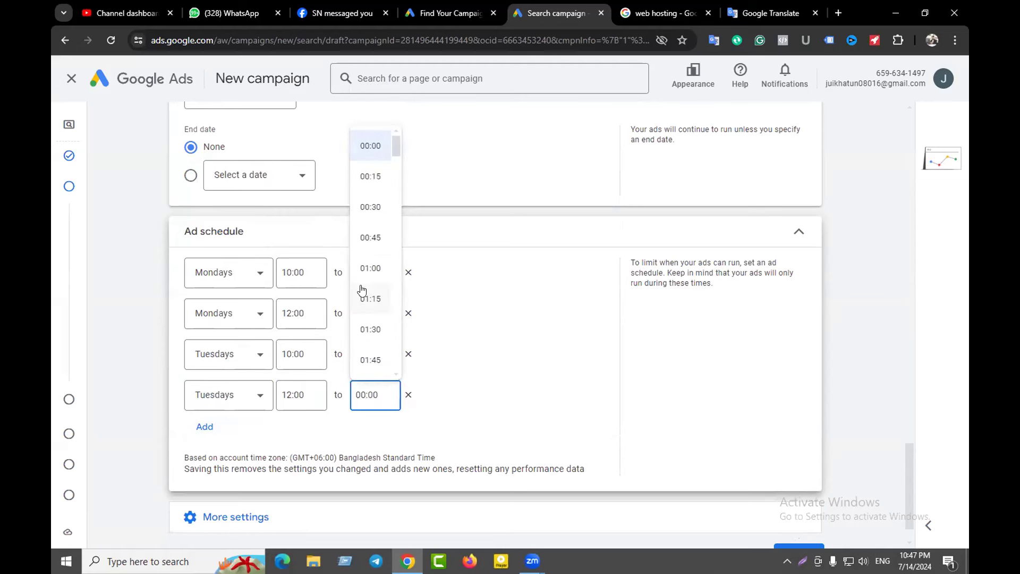
scroll(366, 302, "down", 20)
scroll(372, 318, "down", 15)
scroll(371, 327, "down", 5)
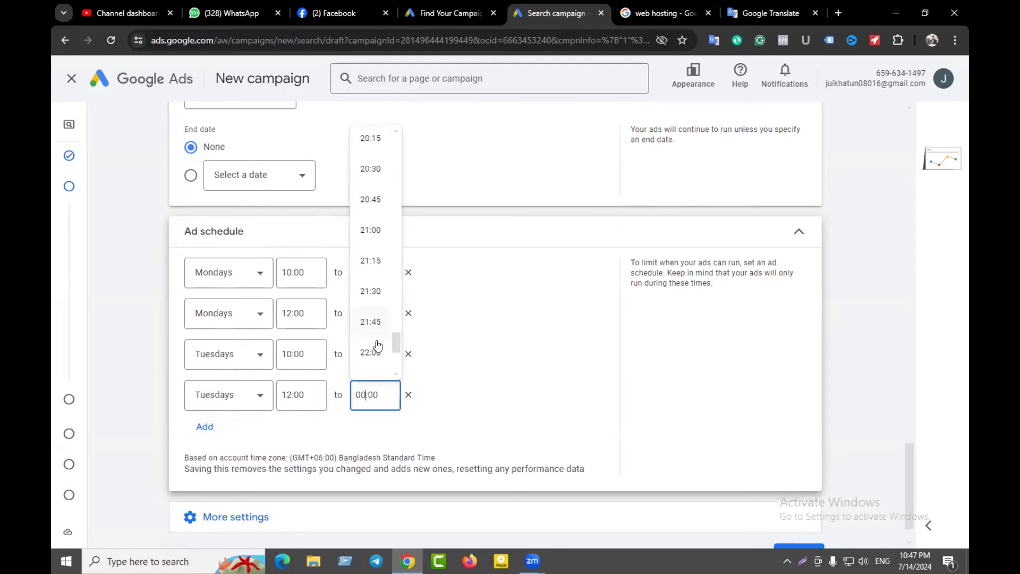
left_click(375, 352)
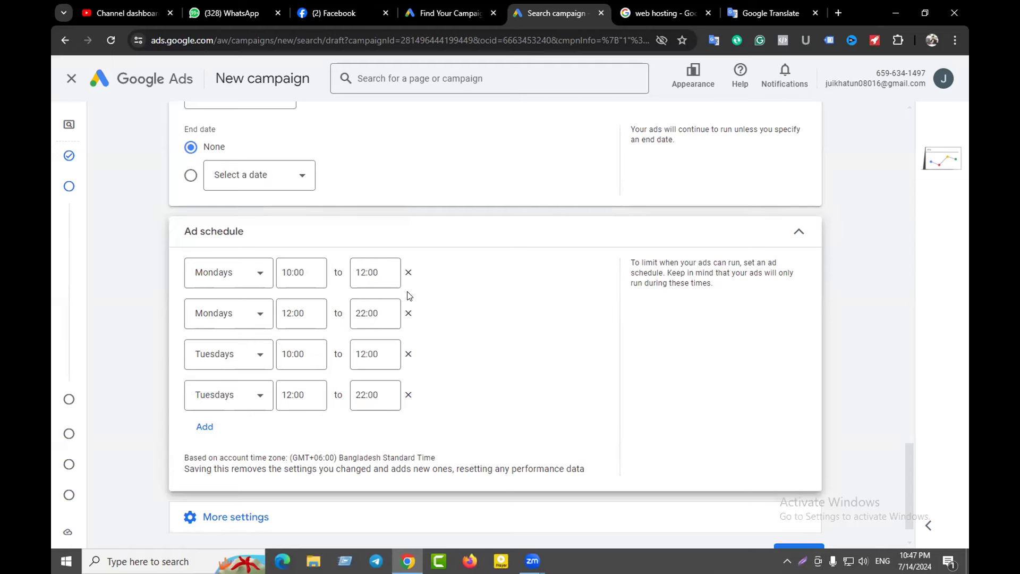
left_click(253, 394)
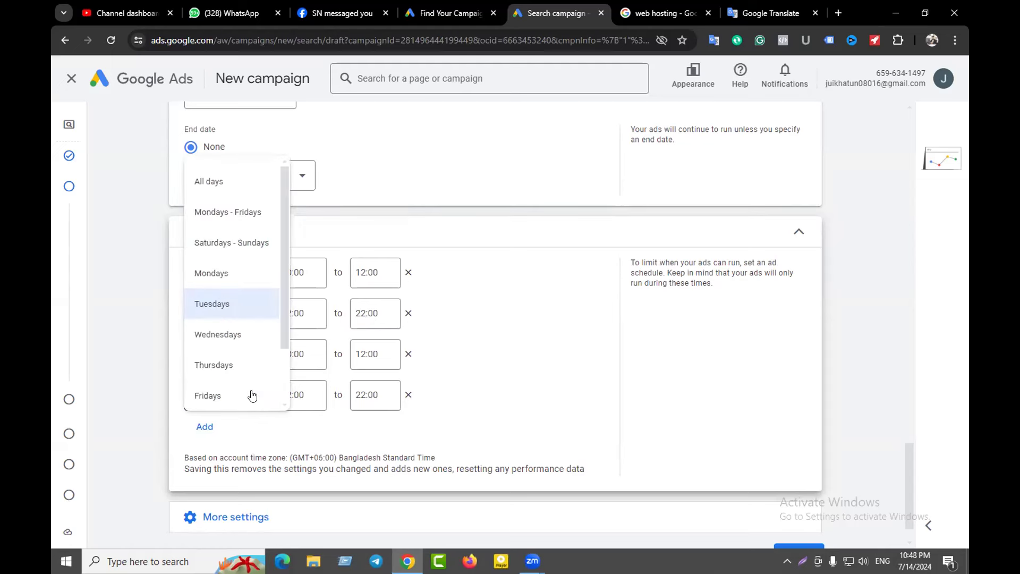
left_click(276, 431)
Step: Add a Wednesdays entry to the ad schedule and set its start time to 10:00
scroll(262, 413, "down", 1)
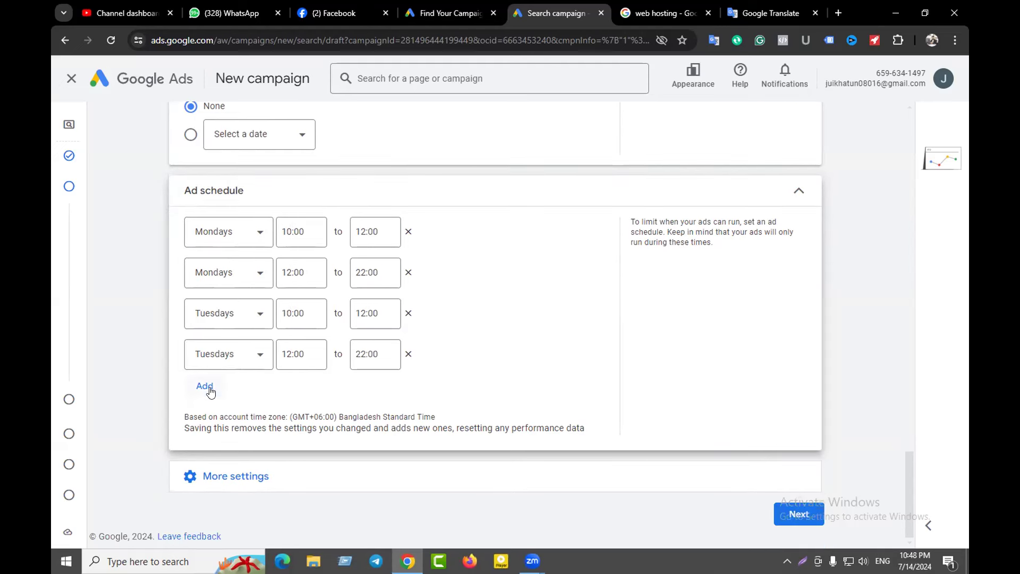
left_click(210, 392)
left_click(245, 397)
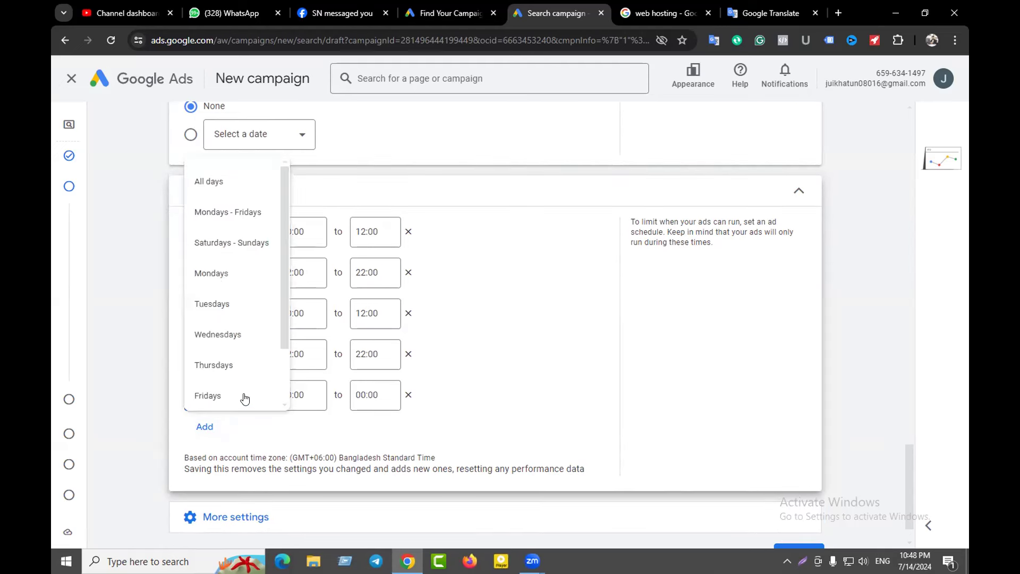
left_click(219, 340)
left_click(298, 395)
scroll(300, 281, "down", 20)
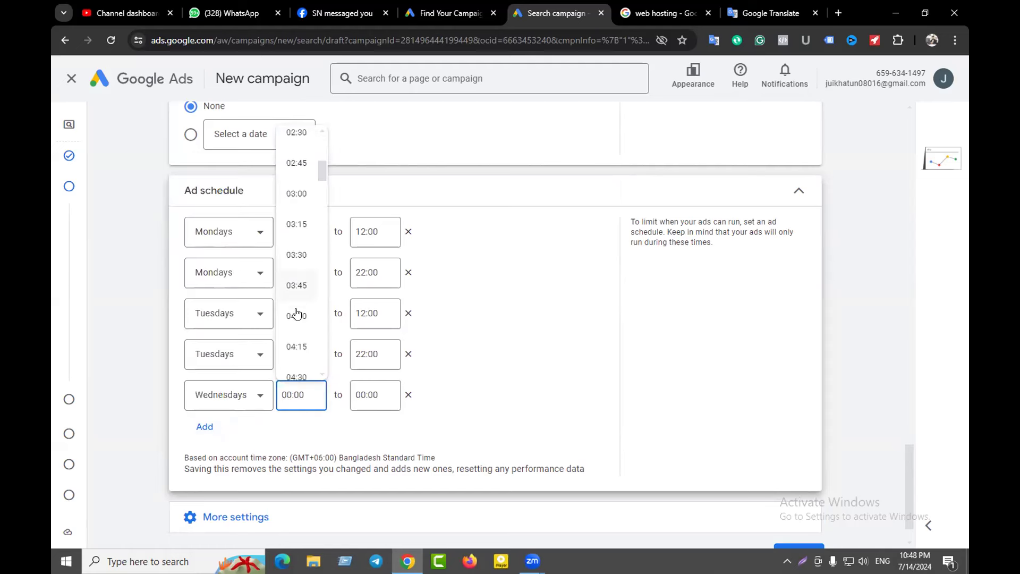
scroll(300, 318, "up", 8)
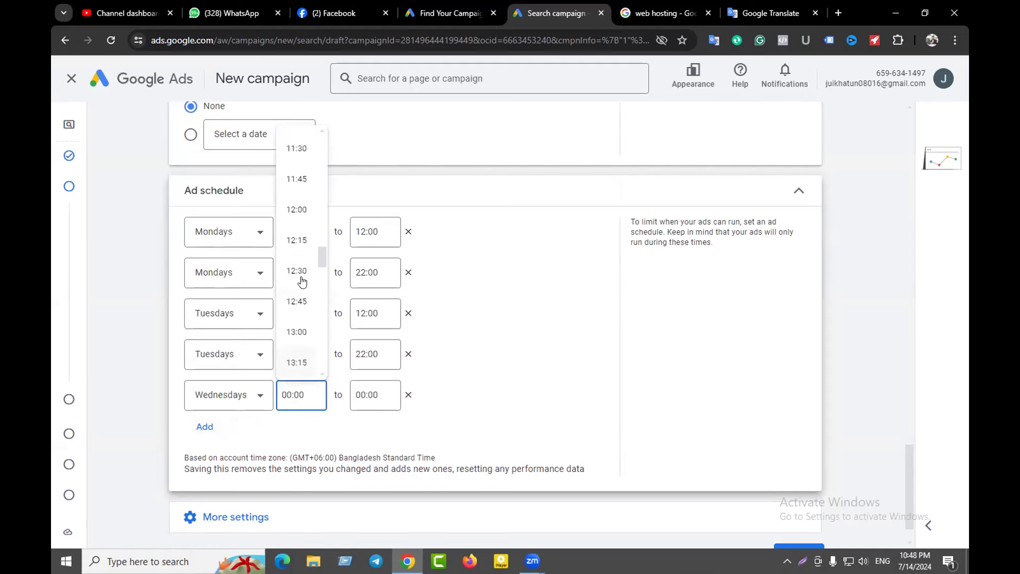
left_click(296, 219)
Step: Set the end time of the first Wednesdays ad schedule entry to 12:00
left_click(368, 393)
scroll(373, 276, "down", 12)
scroll(370, 295, "down", 13)
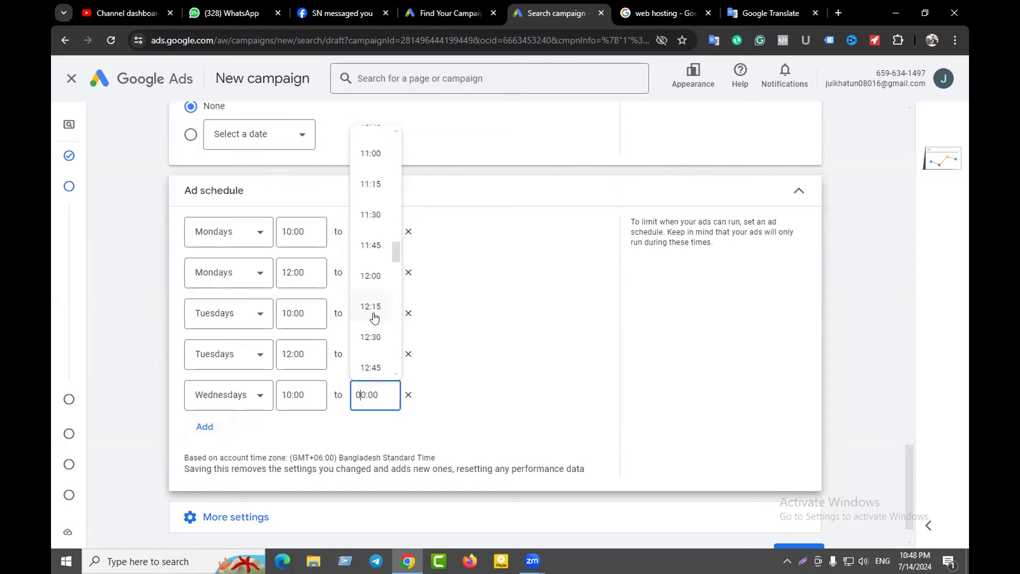
left_click(371, 278)
Step: Add a second Wednesdays entry to the ad schedule with a start time of 12:00
left_click(212, 428)
left_click(231, 435)
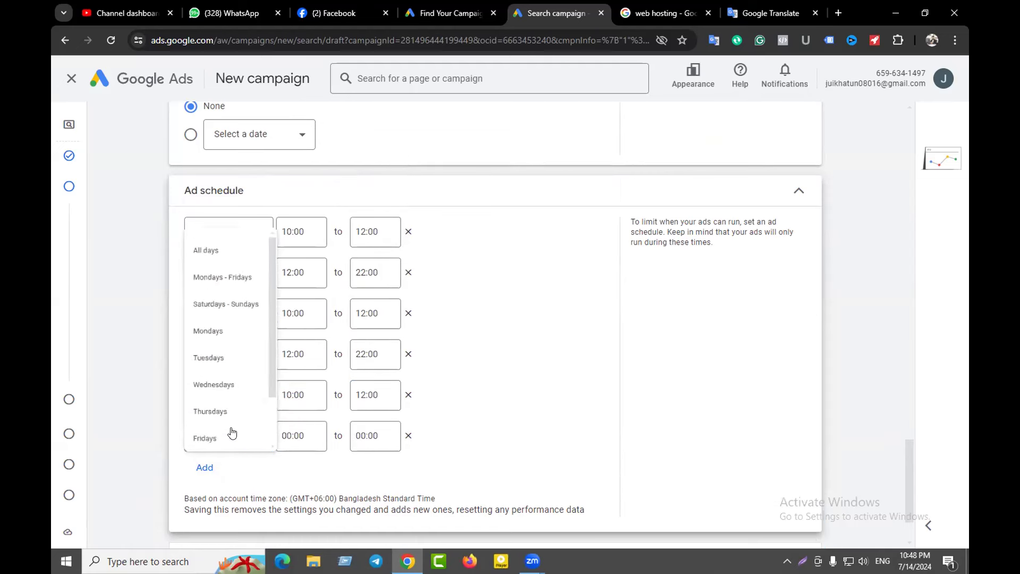
left_click(224, 375)
left_click(301, 436)
scroll(302, 339, "down", 15)
scroll(302, 338, "down", 18)
scroll(298, 339, "up", 7)
scroll(290, 249, "up", 5)
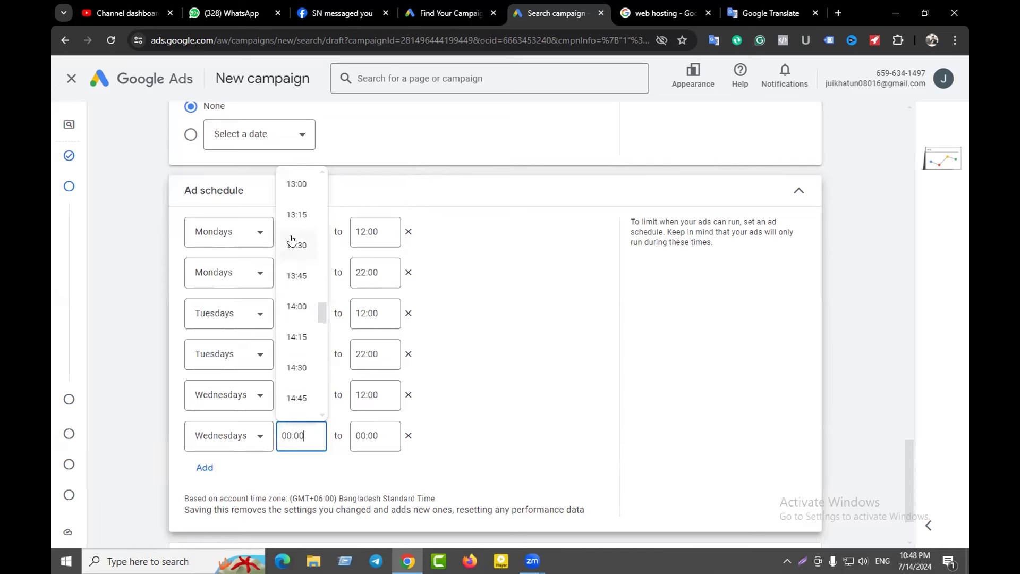
scroll(298, 223, "up", 2)
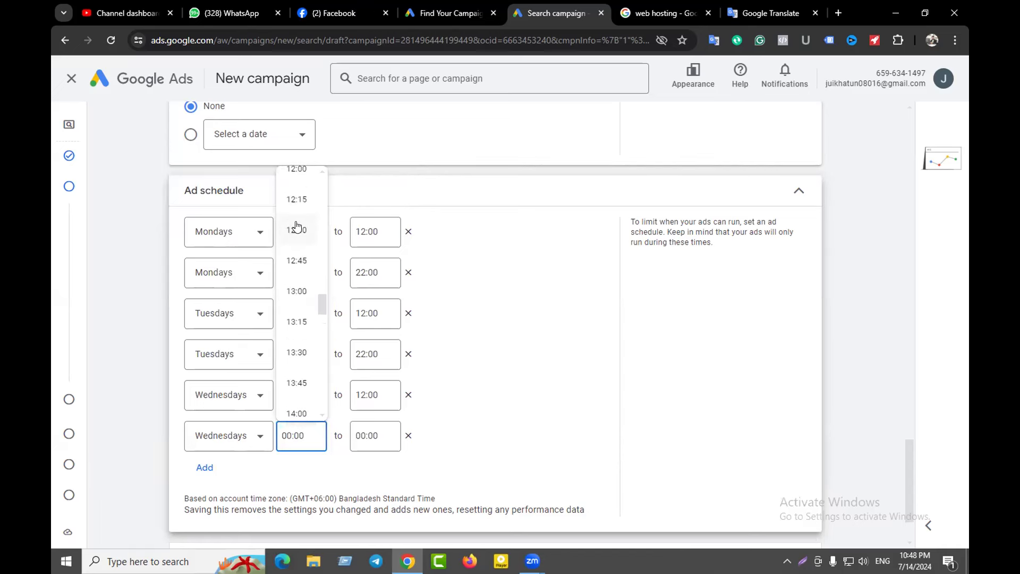
left_click(293, 195)
Step: Set the end time of the second Wednesdays ad schedule entry to 14:00
left_click(371, 433)
scroll(371, 345, "down", 4)
scroll(371, 318, "down", 18)
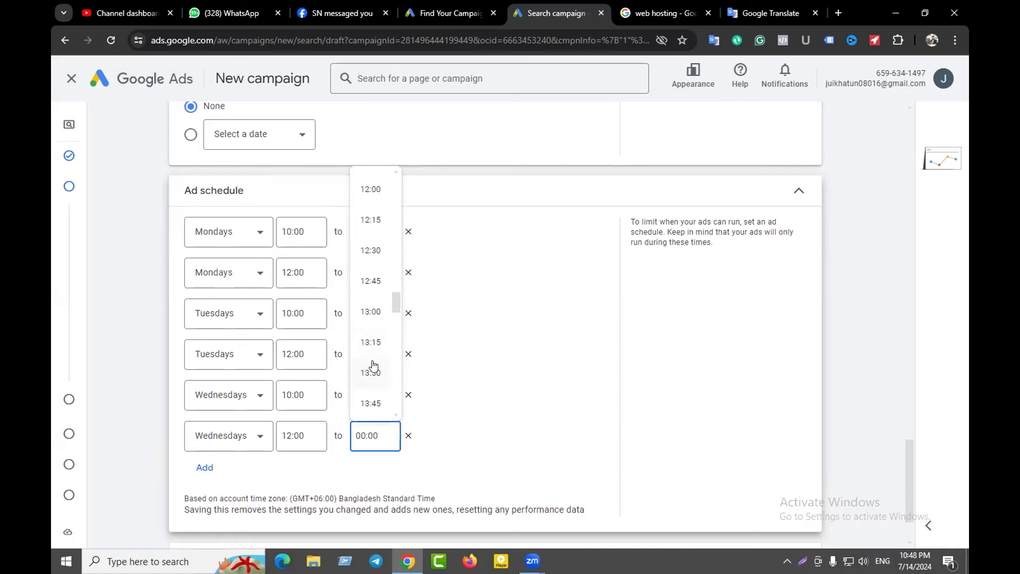
scroll(371, 361, "down", 2)
left_click(360, 308)
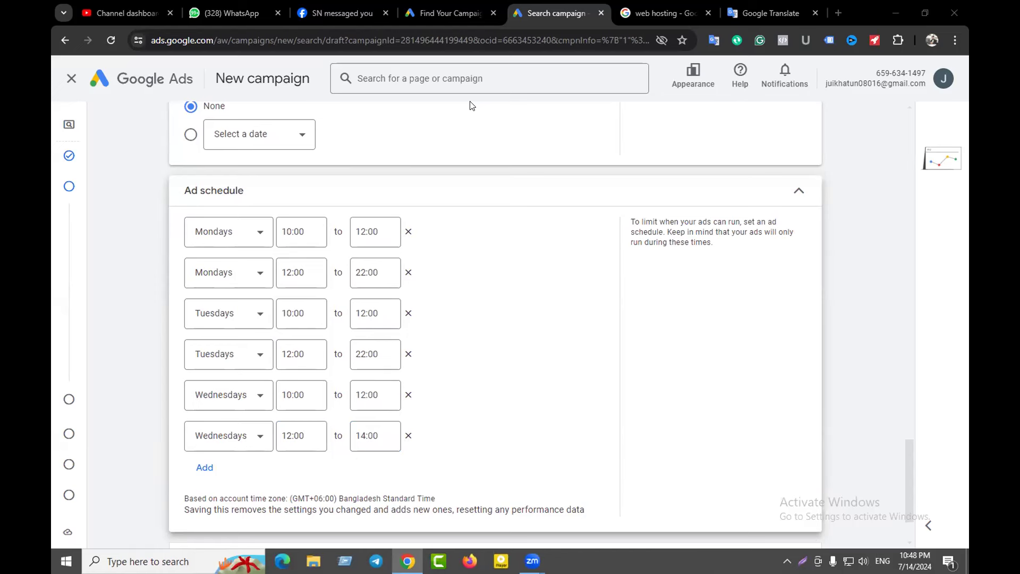
Step: Expand the additional campaign settings and proceed to the Keyword and asset generation stage
scroll(442, 342, "down", 2)
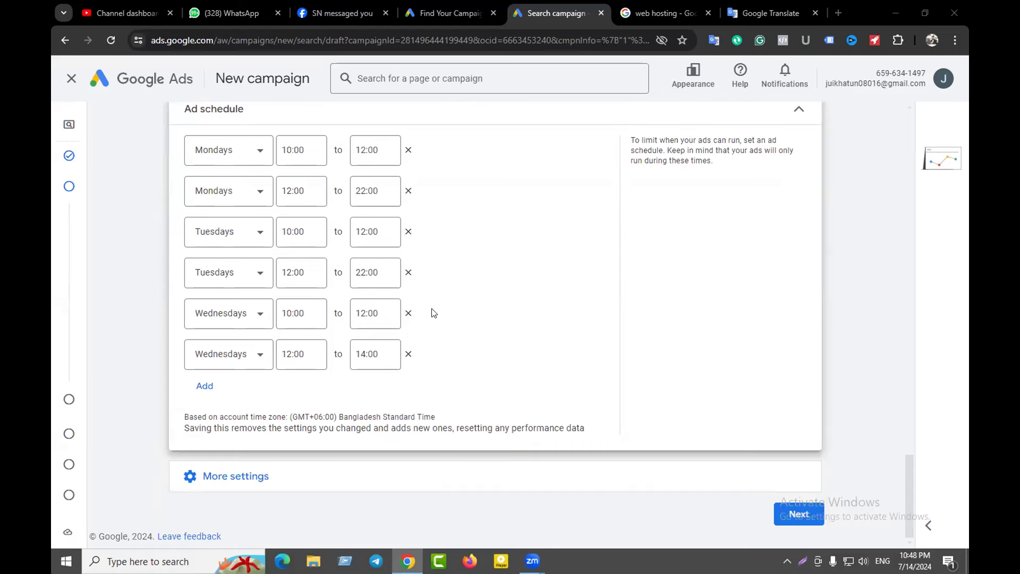
left_click(262, 477)
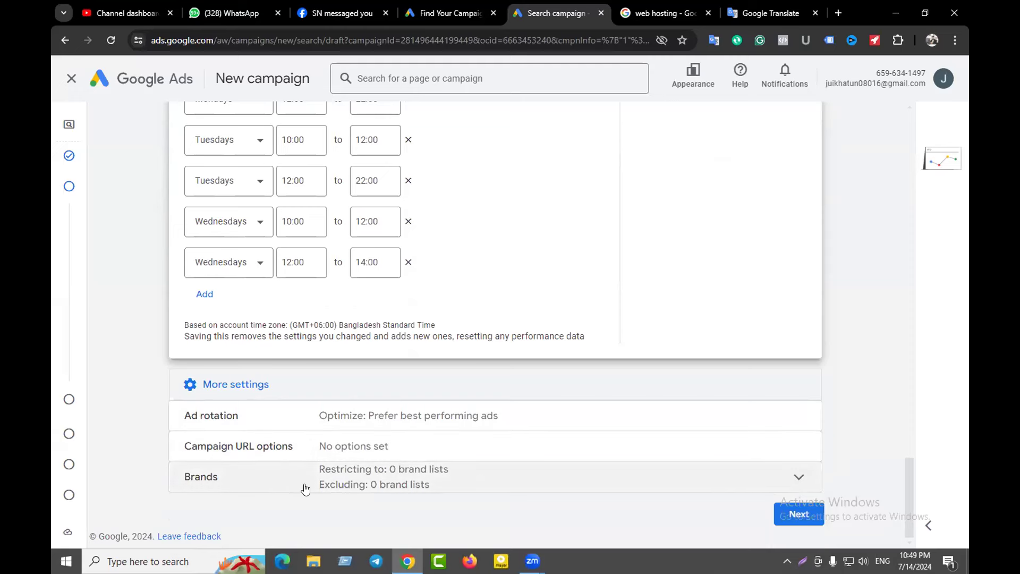
left_click(793, 514)
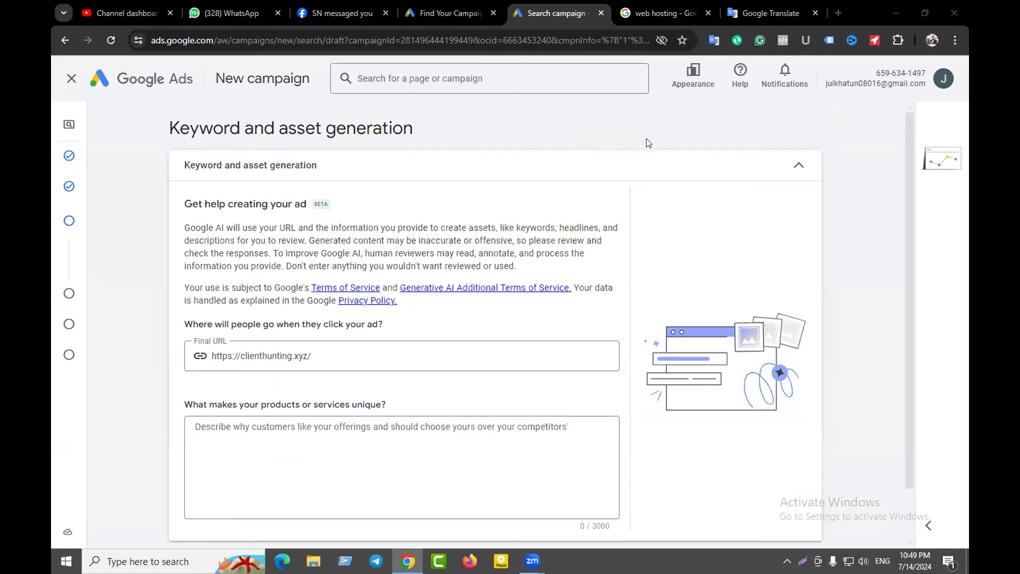
Step: Review the Keyword and asset generation page and briefly check the Keyword Planner page
left_click_drag(414, 130, 171, 123)
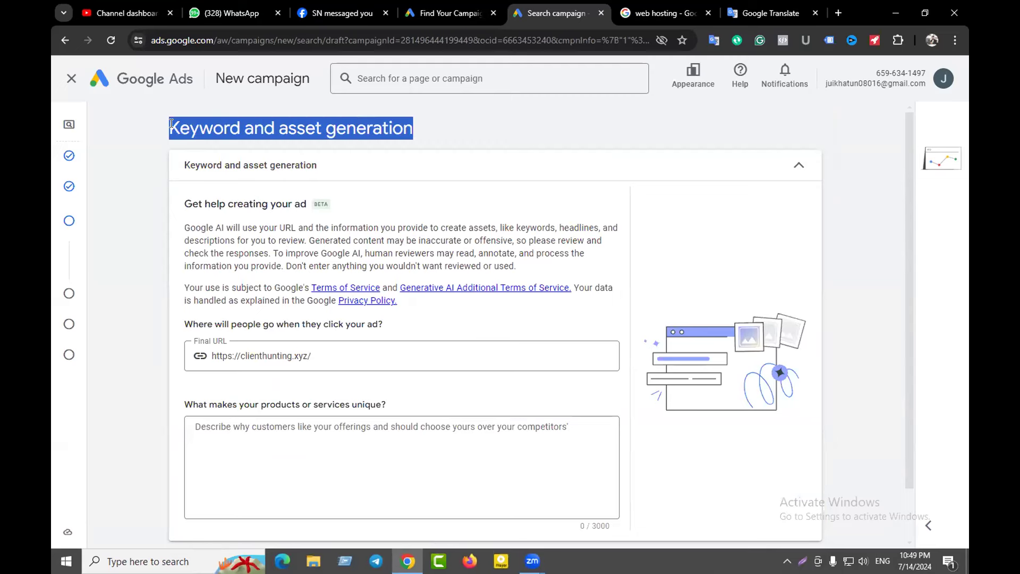
scroll(157, 212, "down", 2)
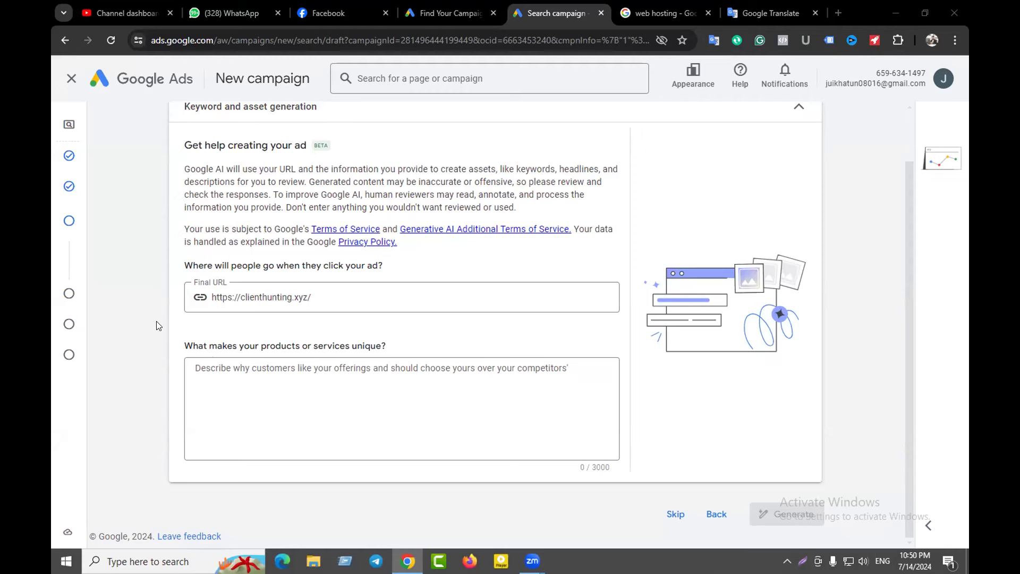
scroll(160, 325, "up", 1)
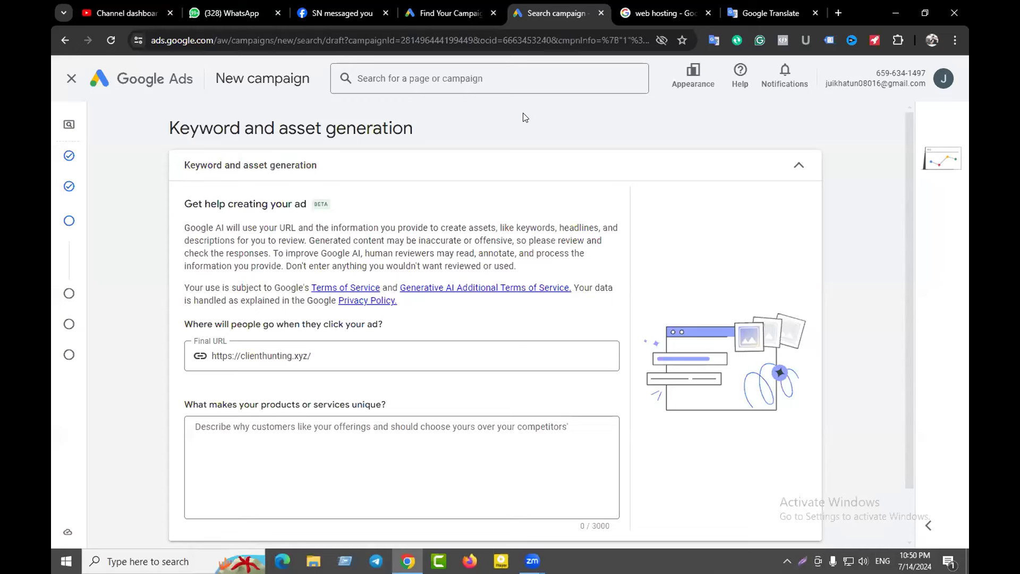
left_click(451, 13)
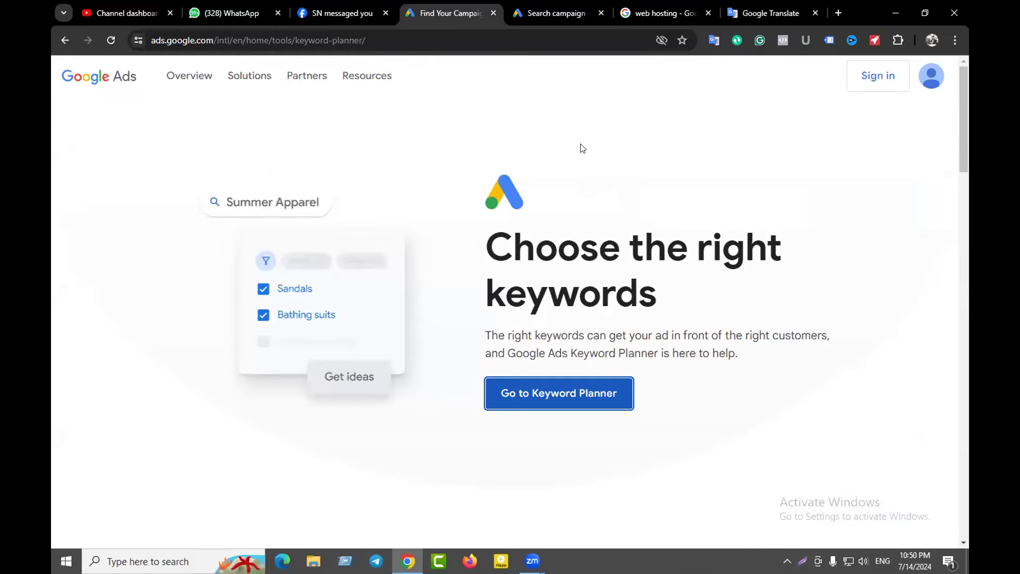
left_click(555, 13)
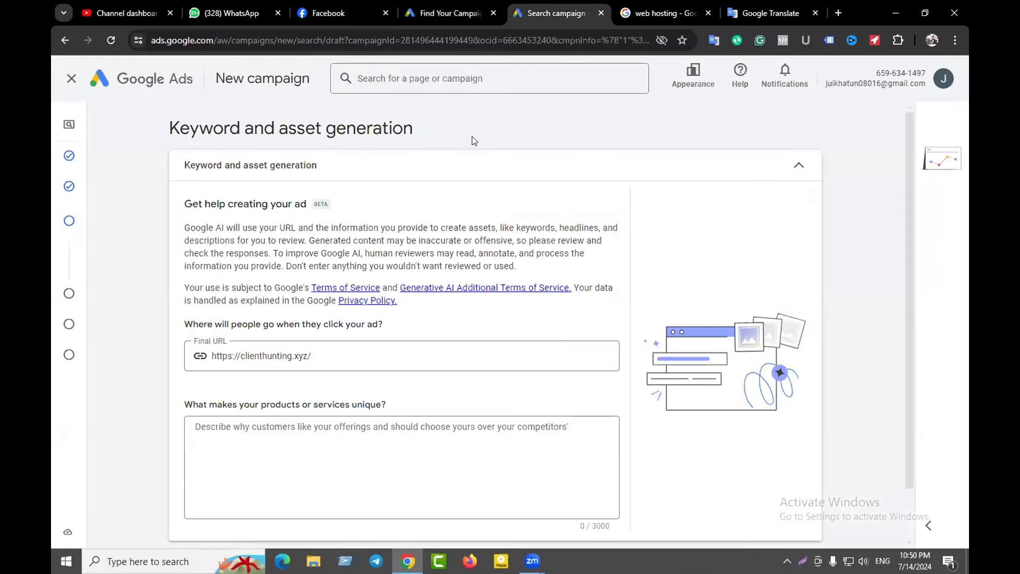
Step: Leave the campaign draft for the account overview and try to capture the page as a screenshot
left_click(102, 80)
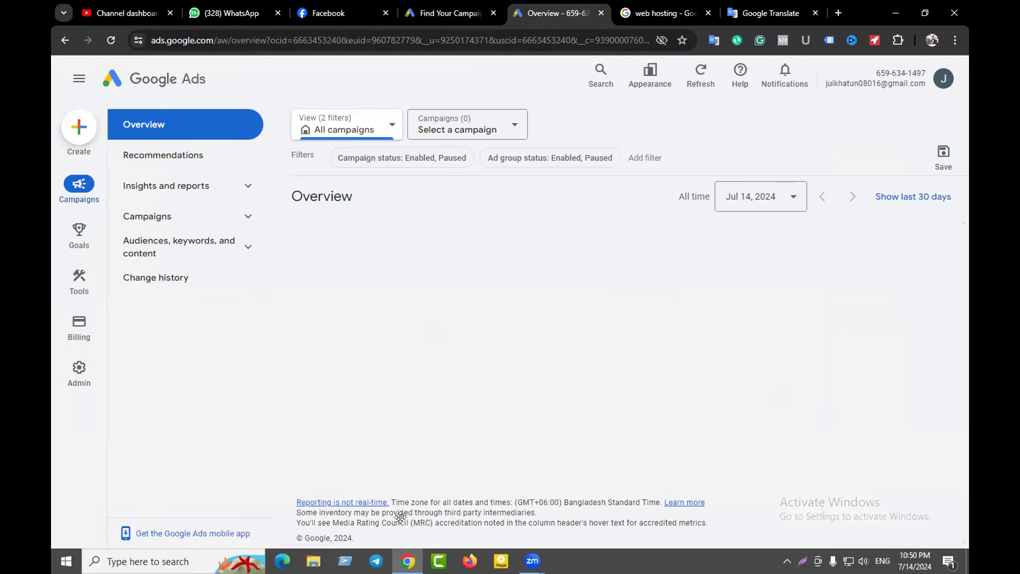
key("Print")
mouse_move(66, 50)
left_mouse_down()
mouse_move(841, 344)
mouse_move(940, 454)
mouse_move(943, 485)
left_mouse_up()
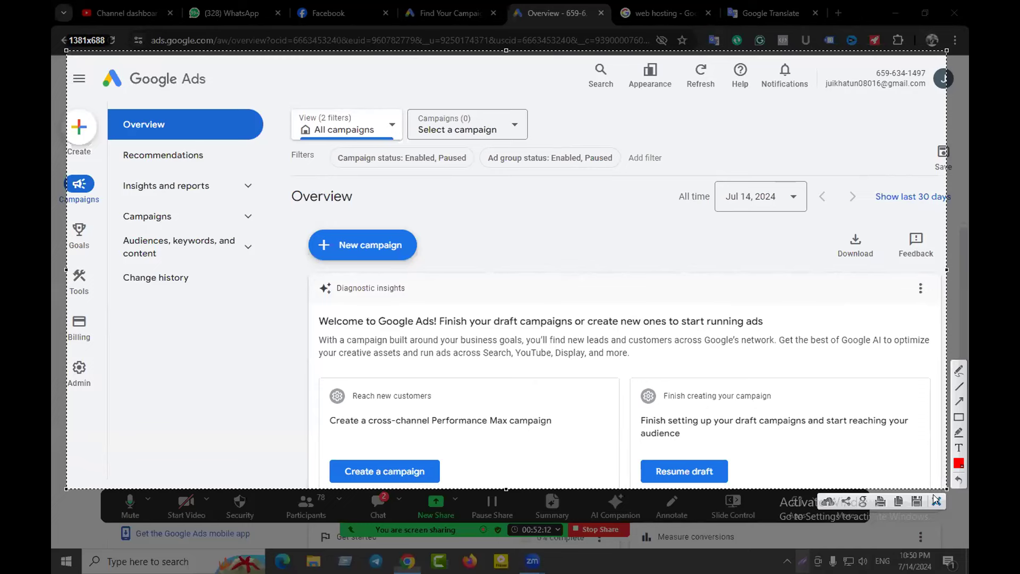
left_click(934, 494)
Step: Highlight the account number and check the list of Google Ads accounts under the signed-in profile
left_click_drag(875, 69, 930, 84)
left_click(859, 68)
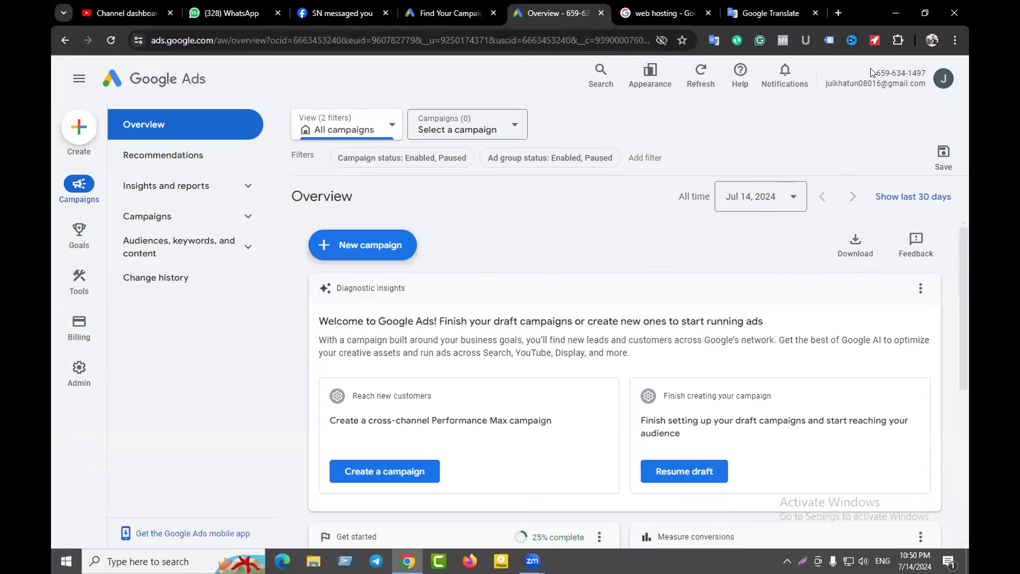
left_click_drag(874, 70, 927, 71)
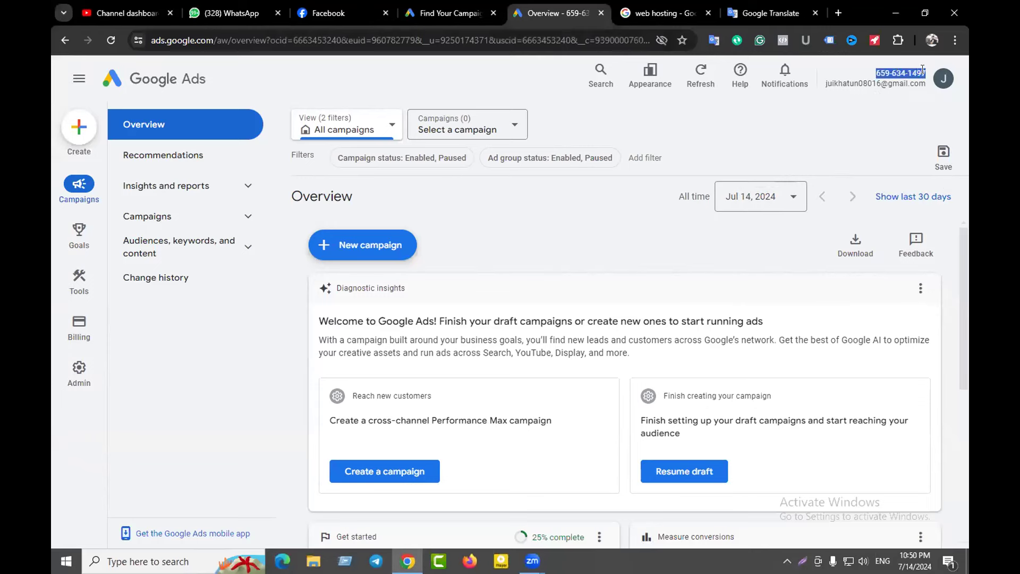
left_click(846, 63)
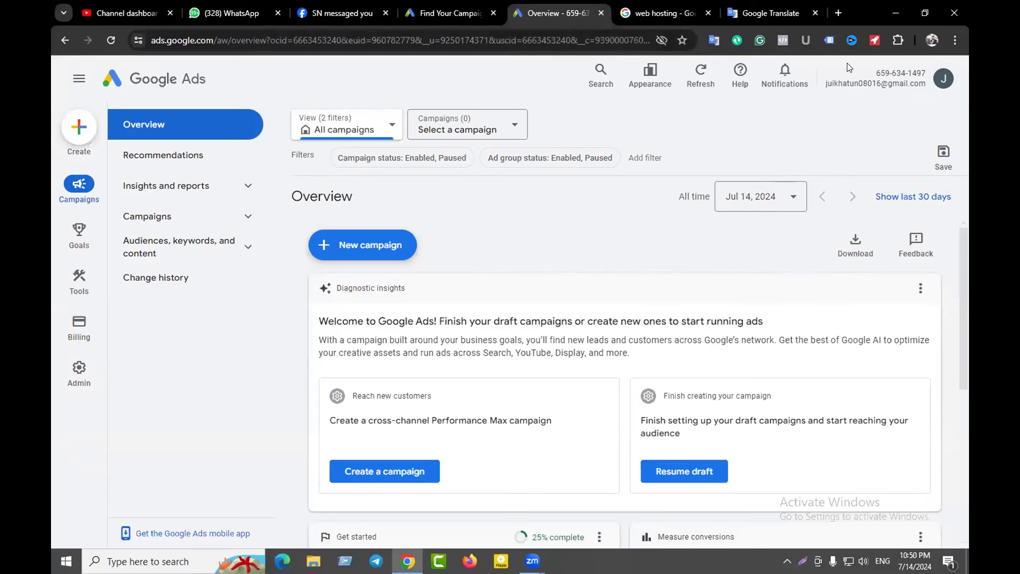
left_click(924, 88)
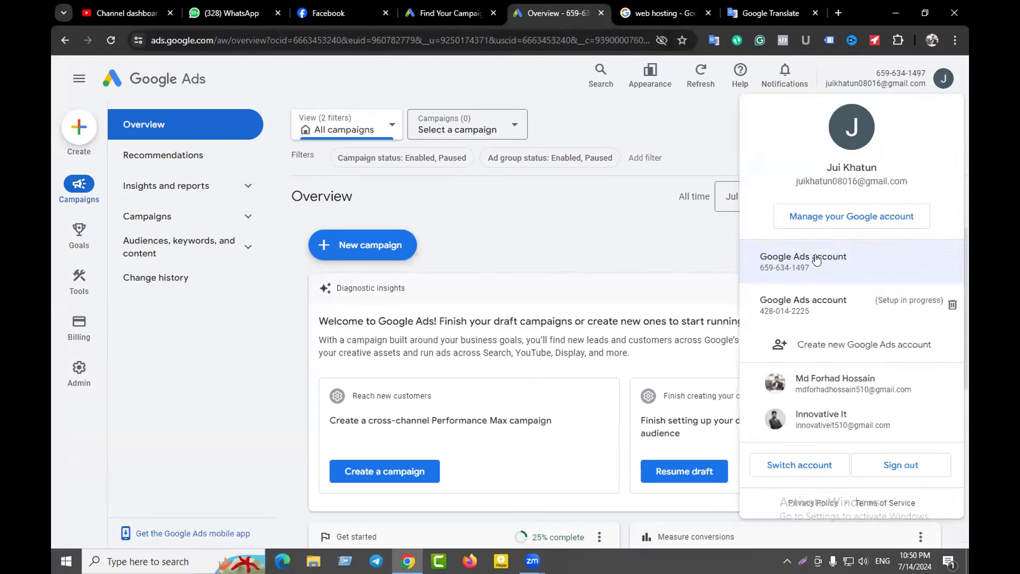
left_click(837, 254)
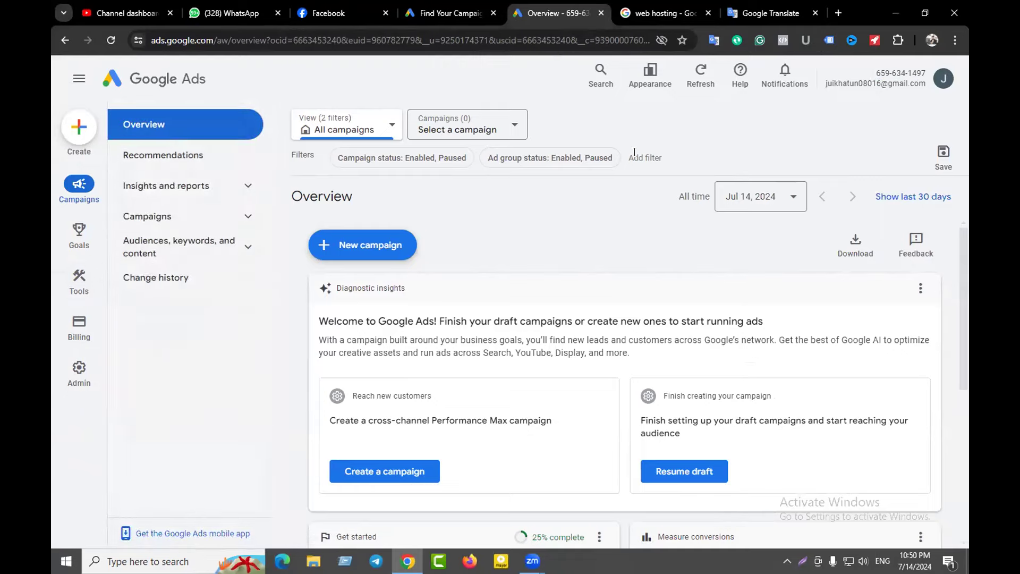
key("super+shift+s")
mouse_move(65, 58)
left_mouse_down()
mouse_move(280, 179)
mouse_move(872, 431)
mouse_move(952, 482)
left_mouse_up()
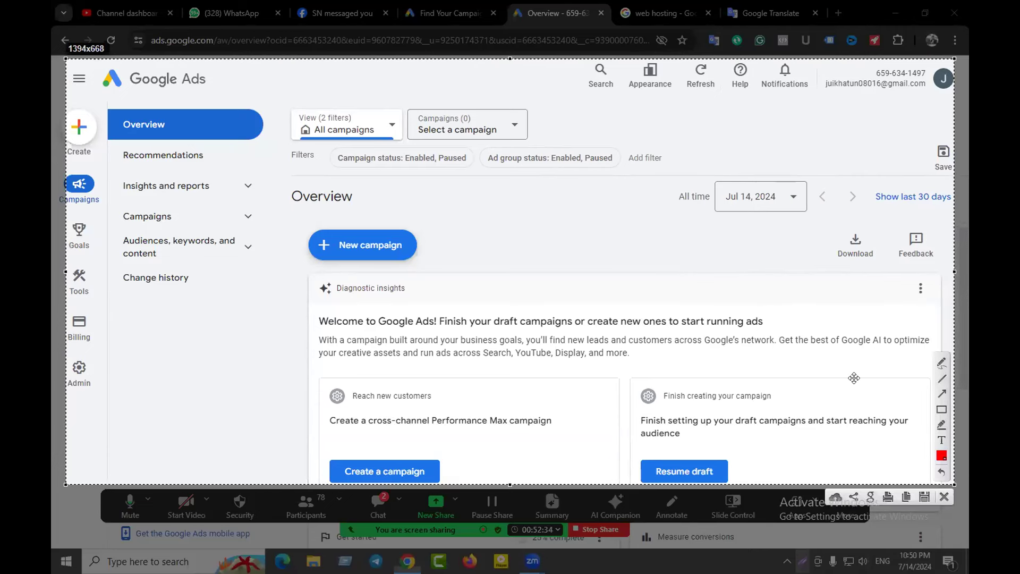
left_click(943, 497)
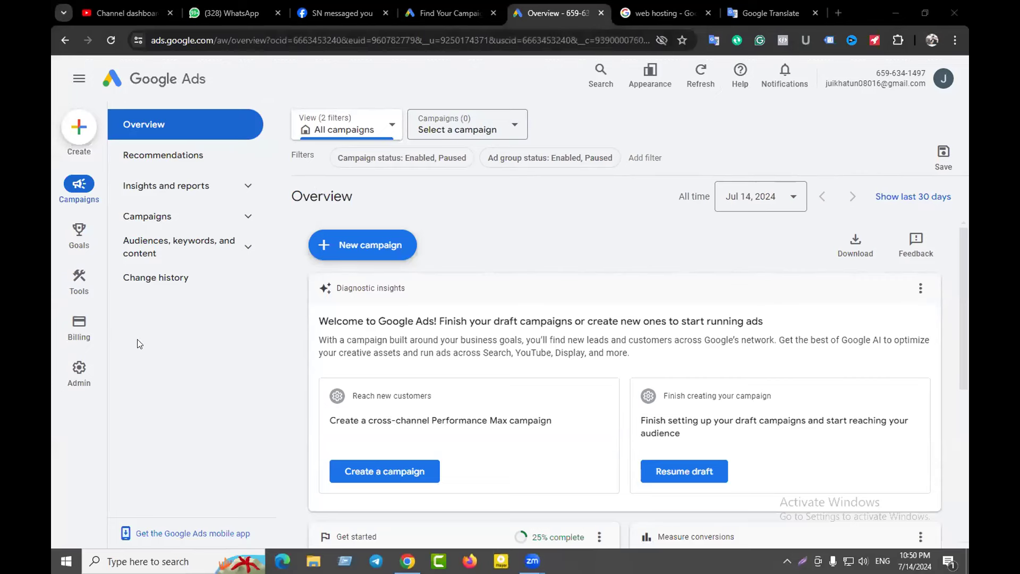
Step: Examine the account's admin settings and the users listed under Access and security
left_click(74, 368)
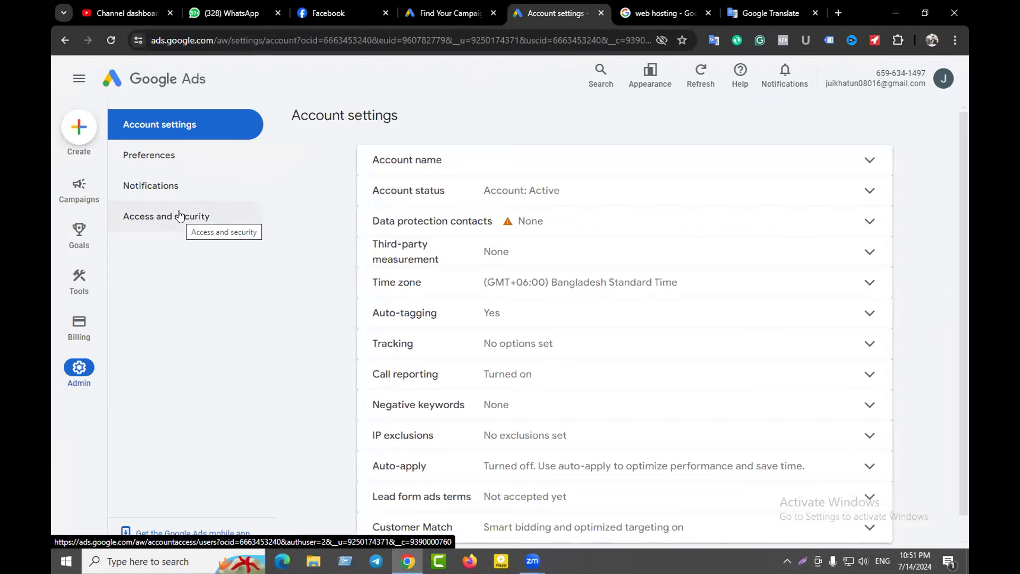
left_click(180, 216)
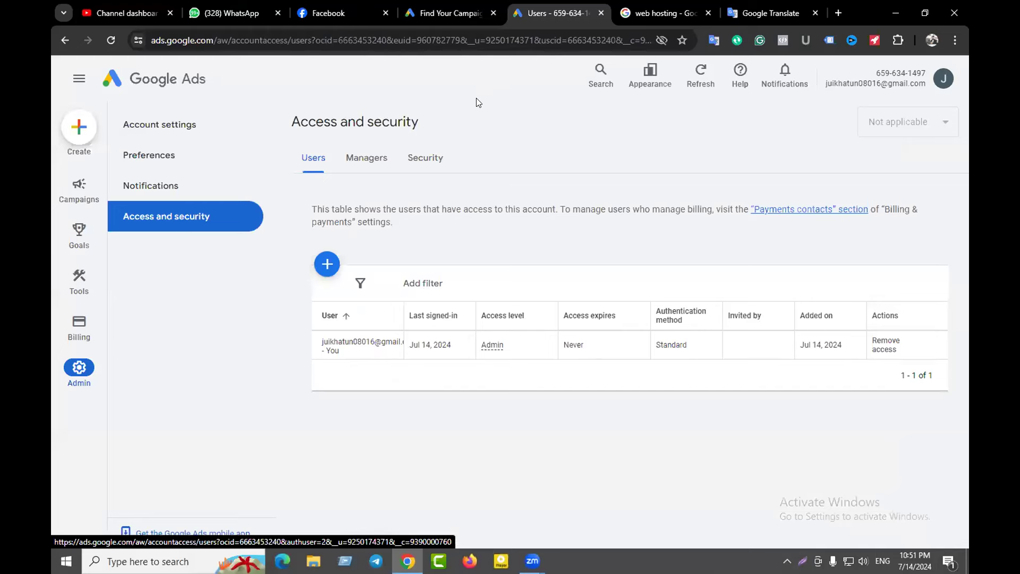
Step: Start a new campaign with the Website traffic objective and dismiss the conversion goals introduction
left_click(80, 128)
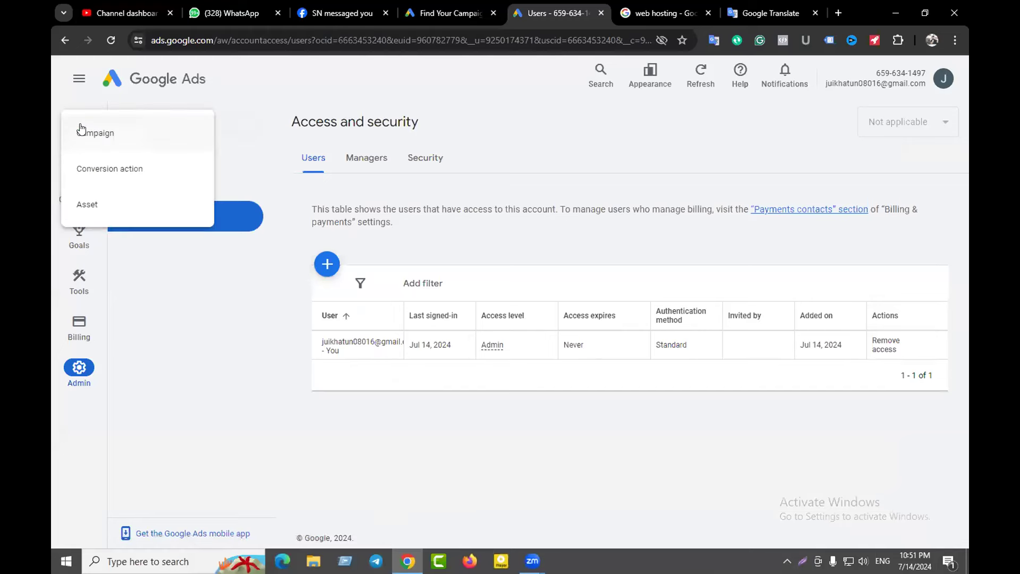
left_click(92, 131)
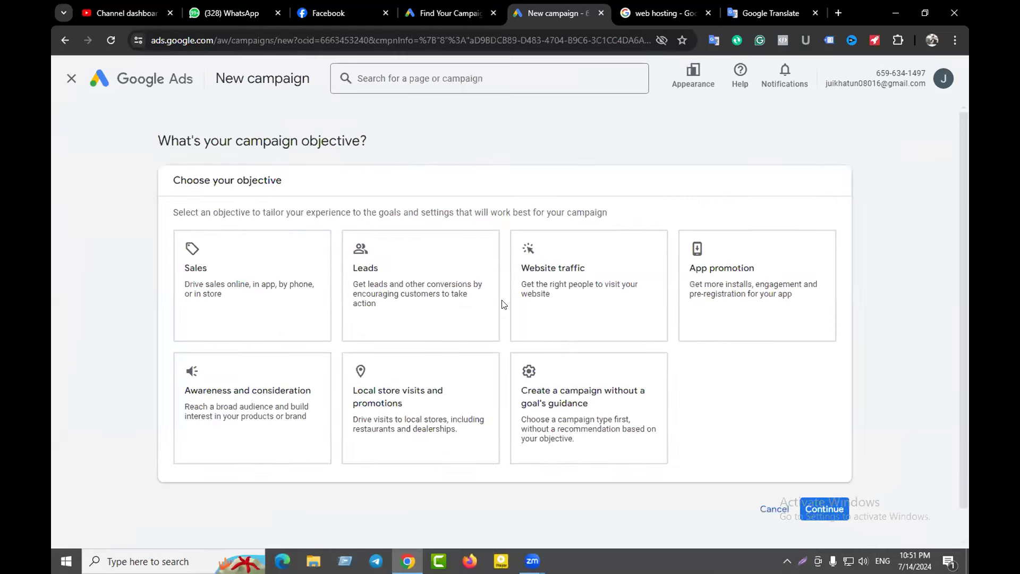
left_click(546, 291)
scroll(343, 346, "down", 4)
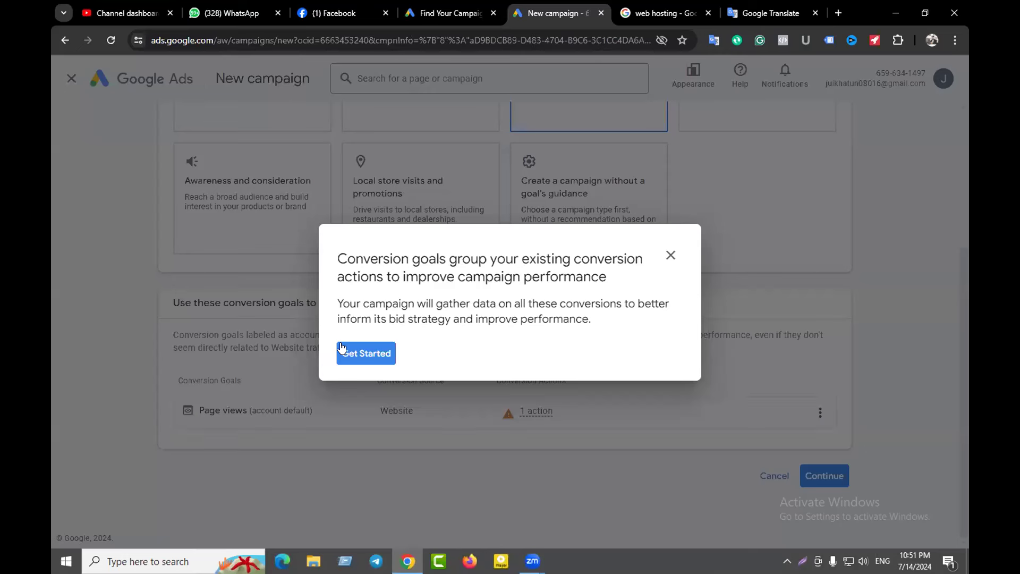
left_click(669, 255)
left_click(566, 329)
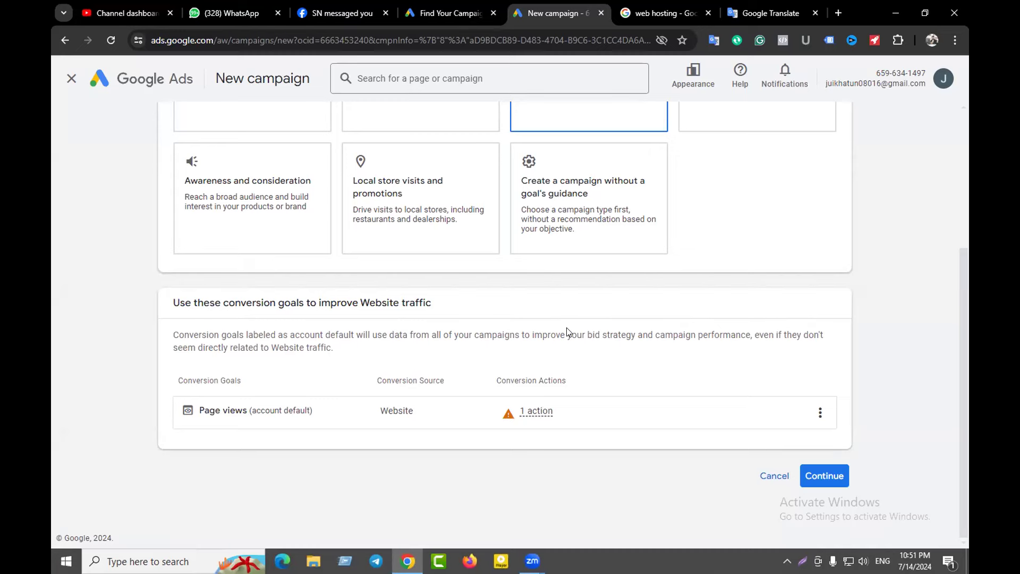
scroll(727, 183, "up", 2)
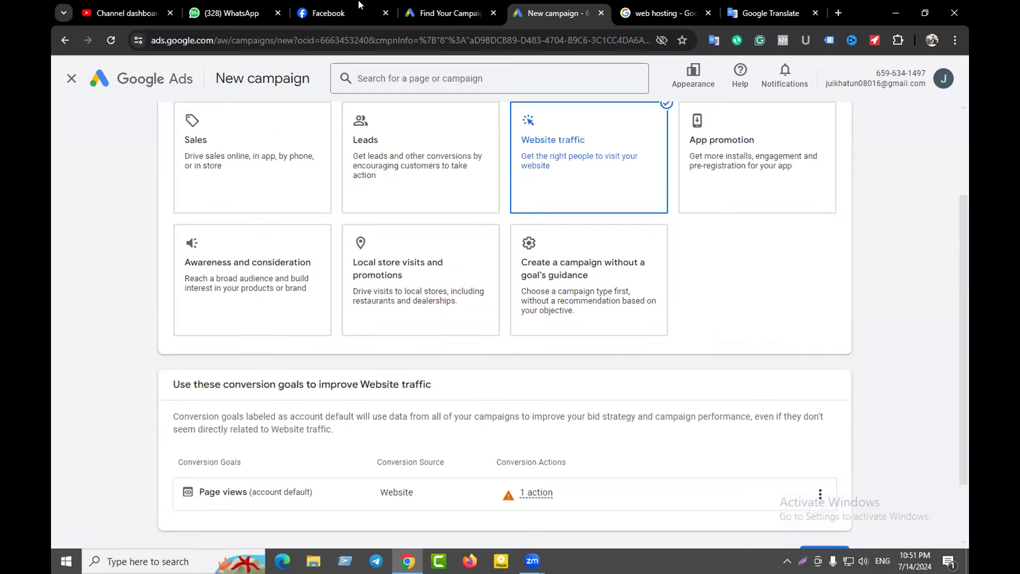
Step: Switch to Facebook, minimize the open chat windows and open the private freelancing group from the shortcuts
left_click(335, 12)
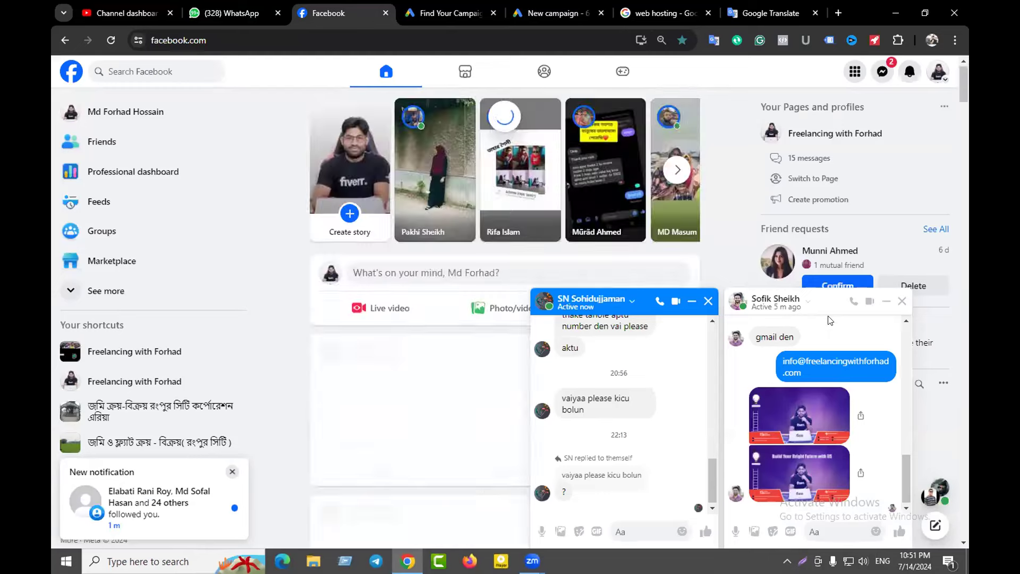
left_click(886, 303)
left_click(886, 302)
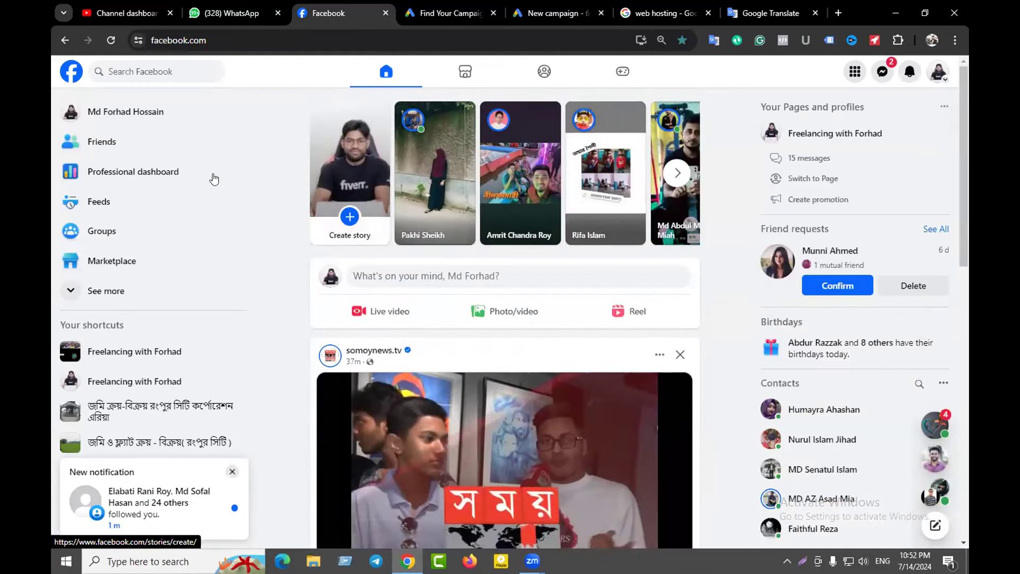
left_click(234, 351)
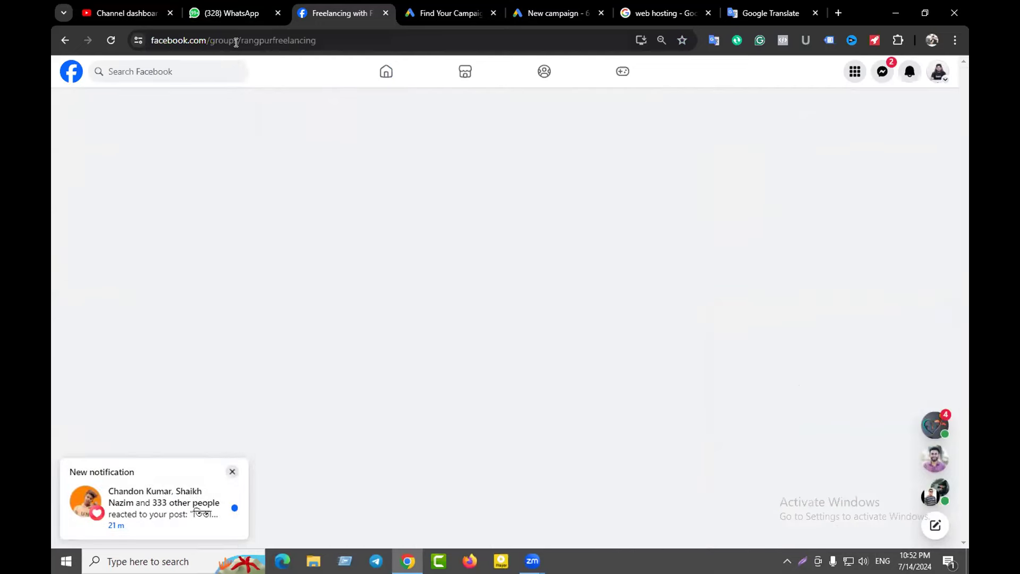
Step: Copy the Facebook group's web address and send it to the DM with CH-12 group in Telegram
left_click(235, 42)
key("ctrl+c")
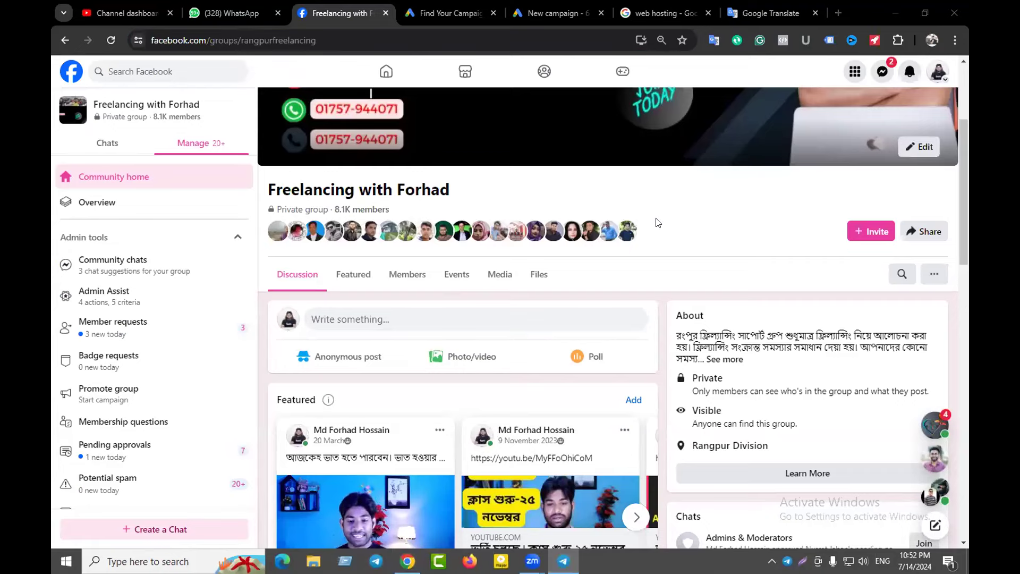
left_click(375, 561)
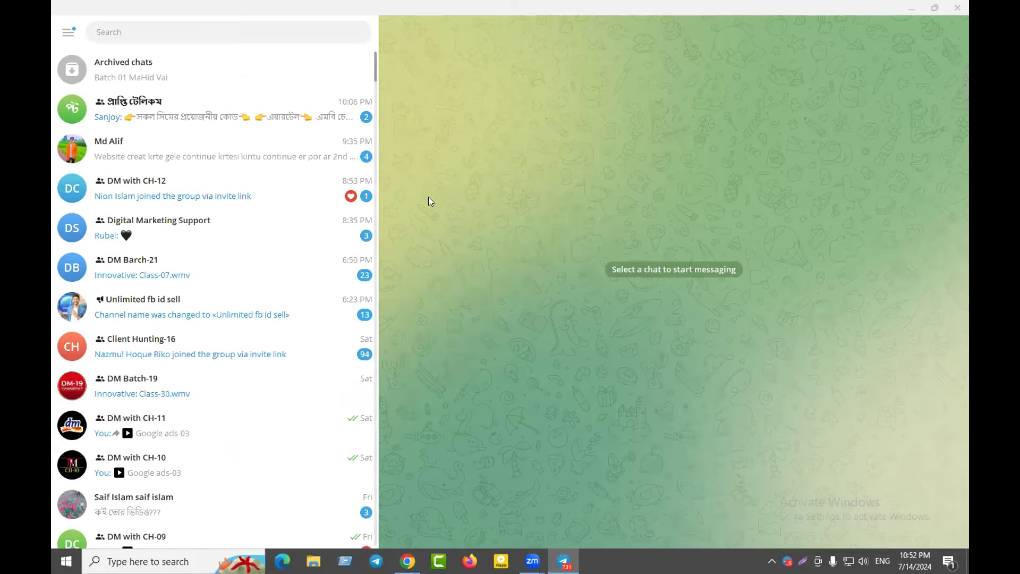
left_click(205, 198)
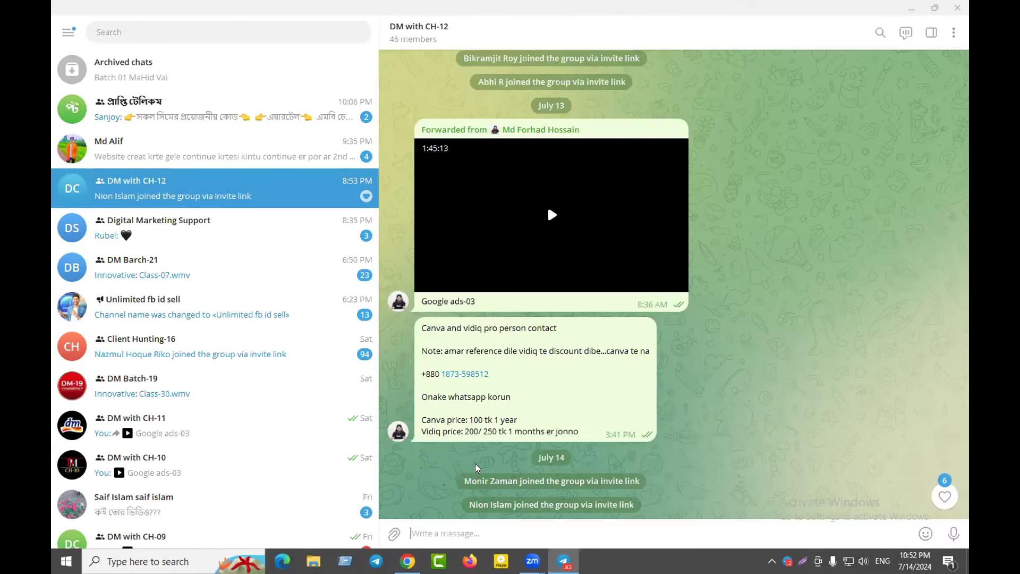
key("ctrl+v")
key("Return")
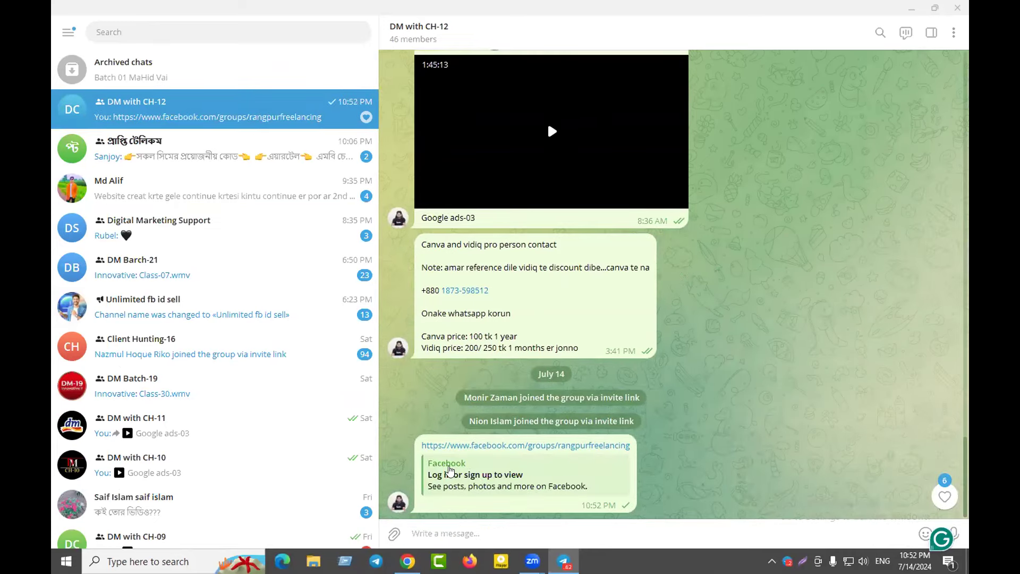
Step: Return to the Facebook group in the browser and open its member requests
left_click(407, 561)
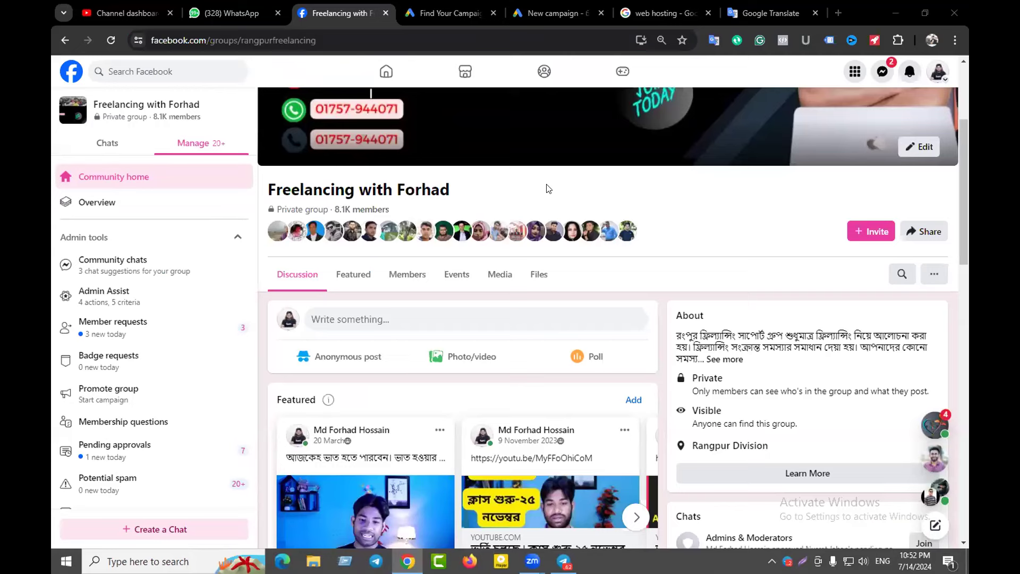
left_click(118, 331)
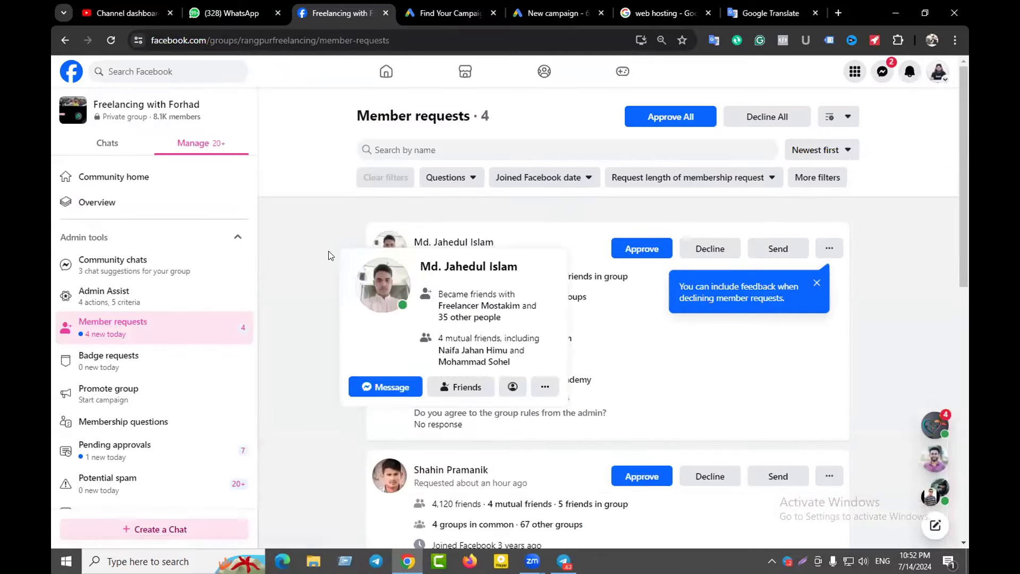
Step: Review the group's pending member requests and approve all of them at once
scroll(318, 286, "down", 1)
scroll(320, 287, "down", 7)
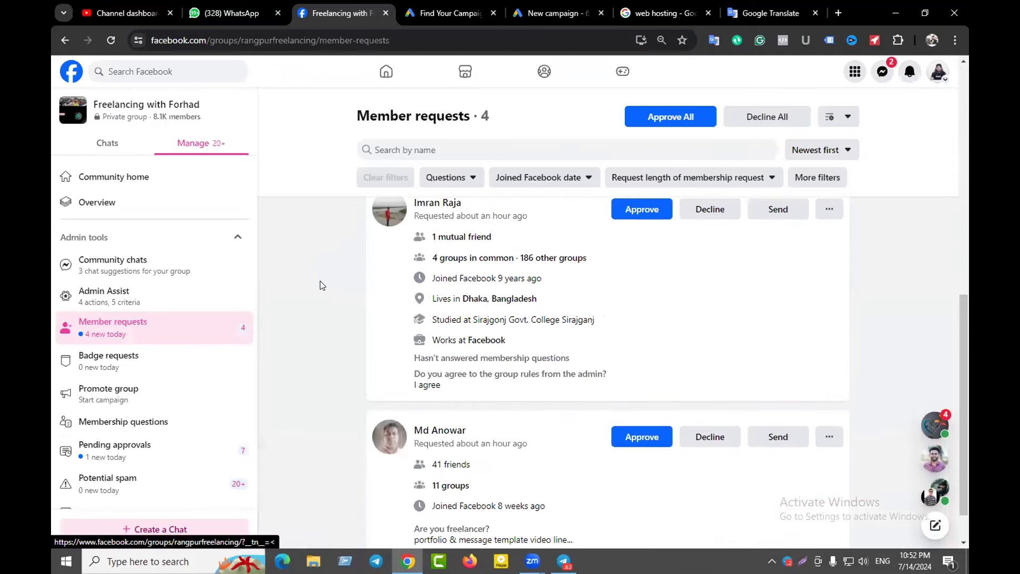
scroll(329, 289, "up", 10)
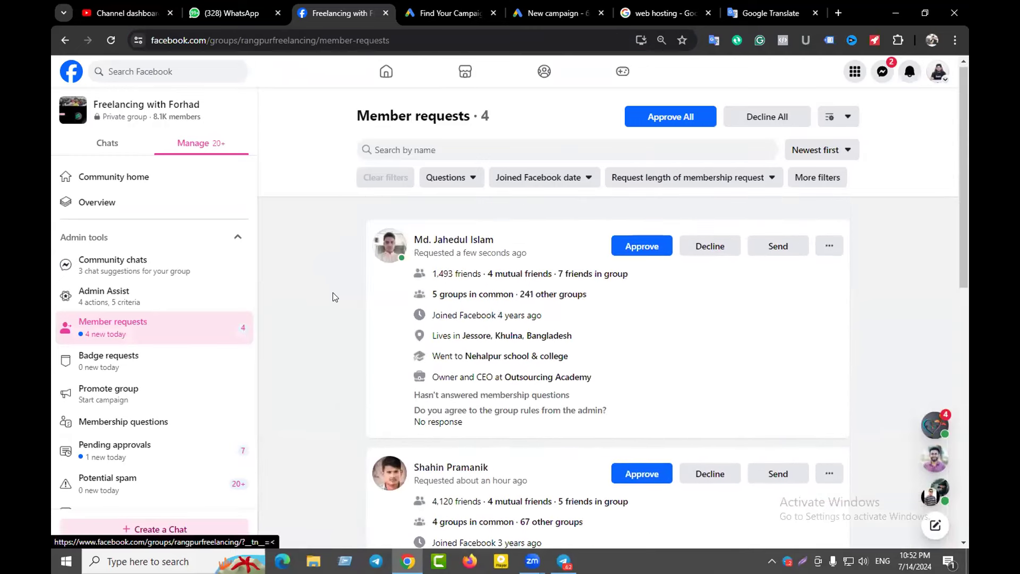
left_click(670, 116)
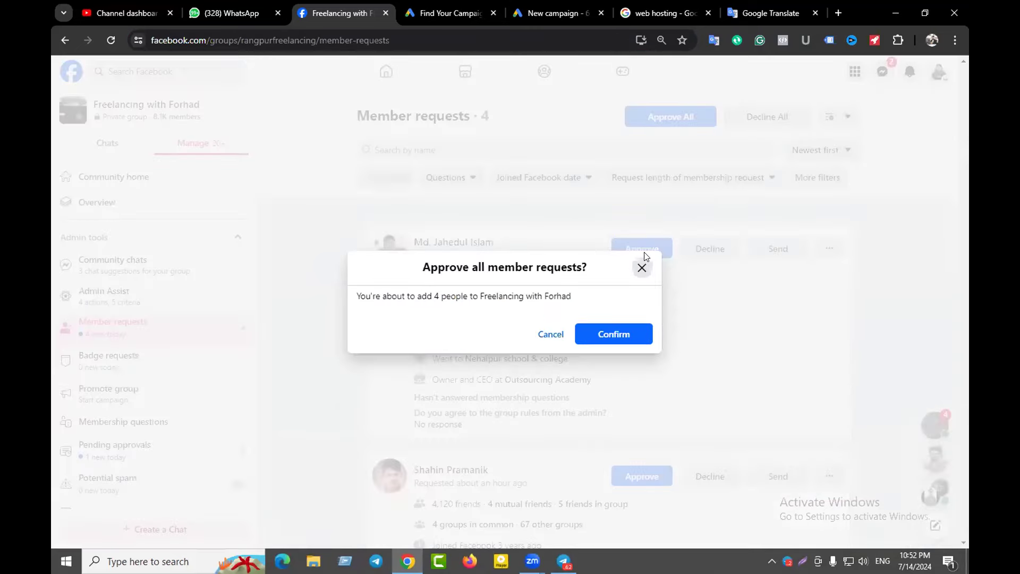
left_click(613, 334)
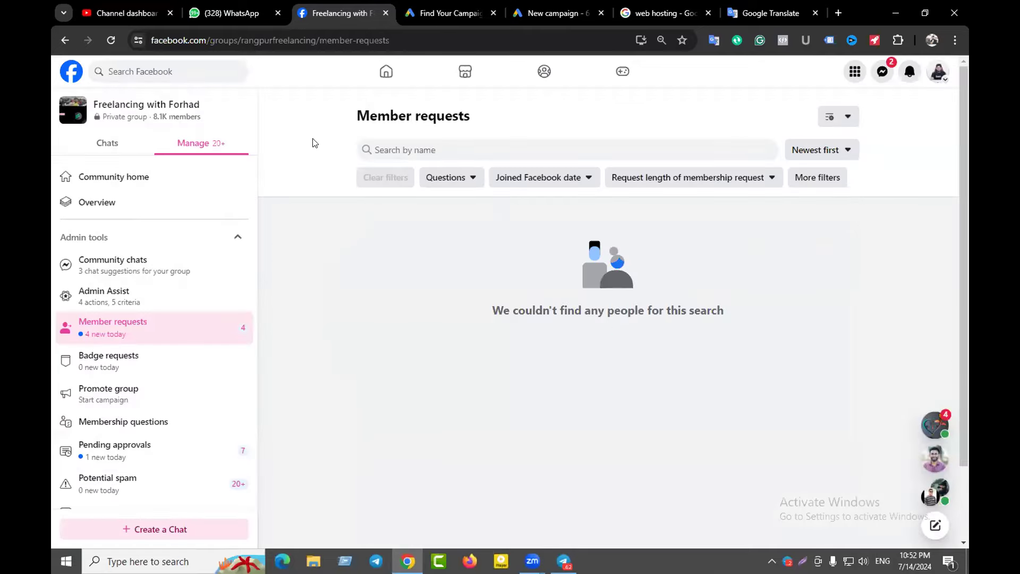
Step: Open the private freelancing group from the Facebook home shortcuts and start a post with the student's name and "Batch: 12"
left_click(71, 71)
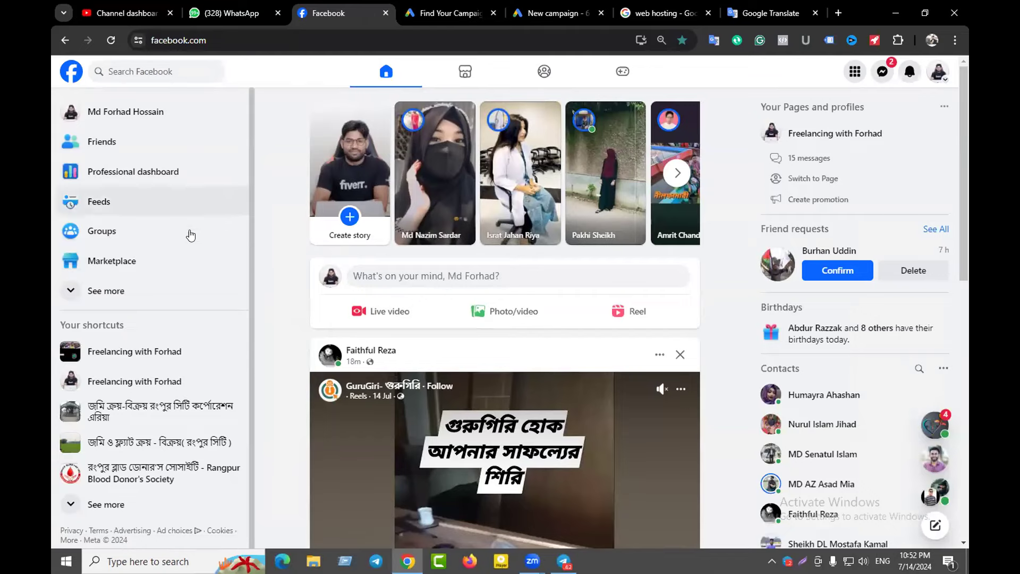
left_click(169, 355)
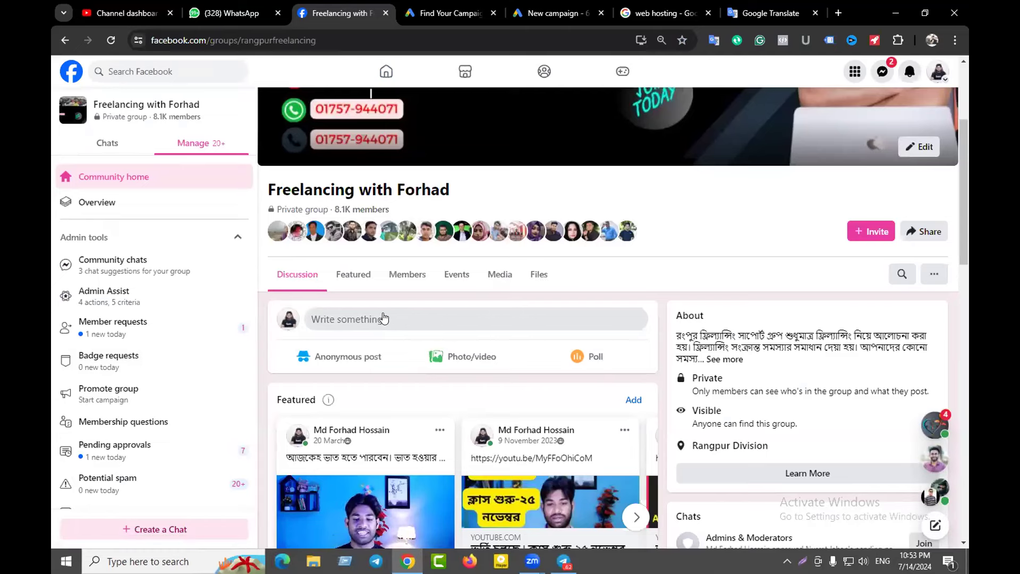
left_click(383, 318)
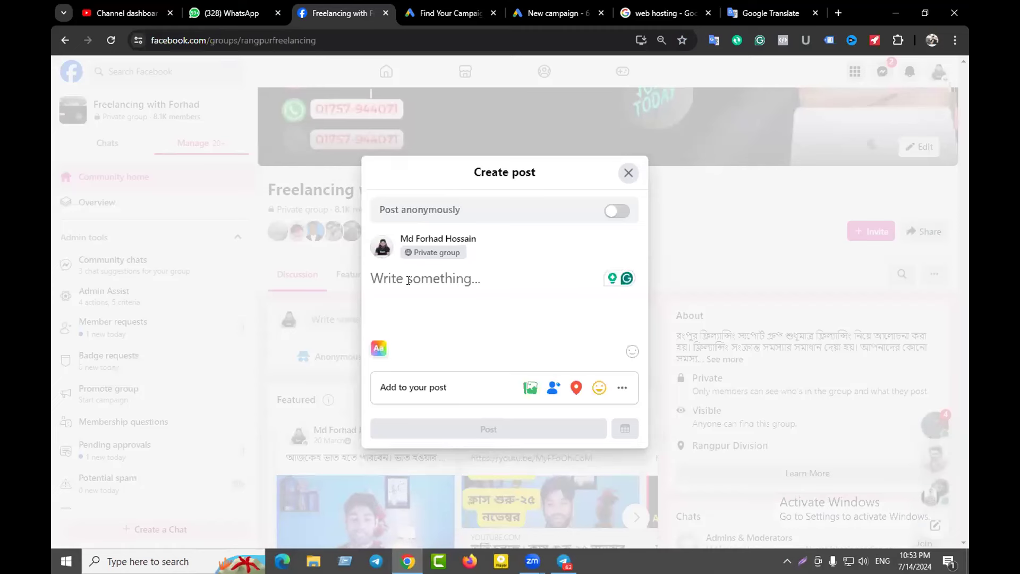
type("MD: FORHAD")
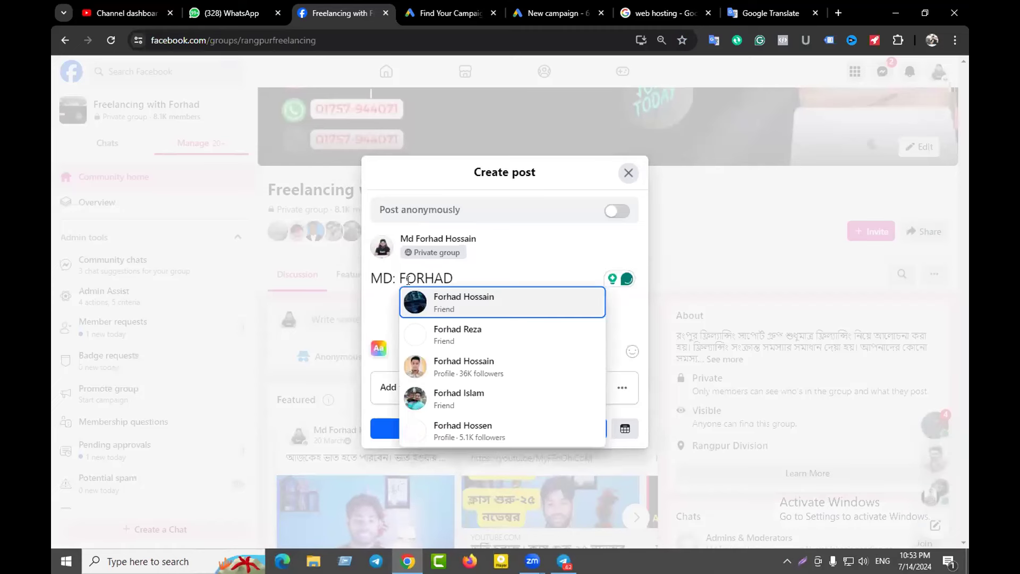
key("Escape")
key("Return")
type("Batch")
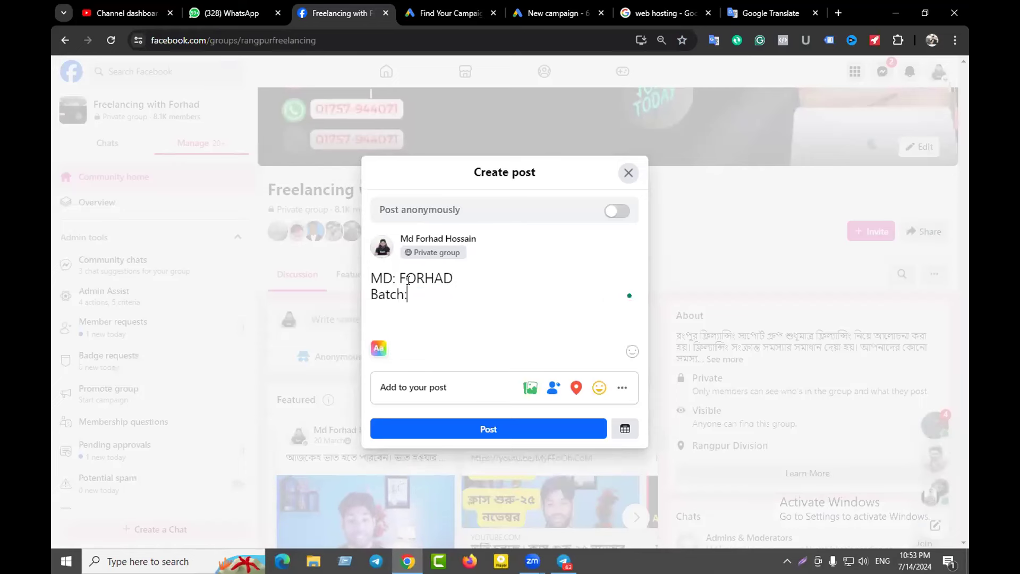
type(": 12")
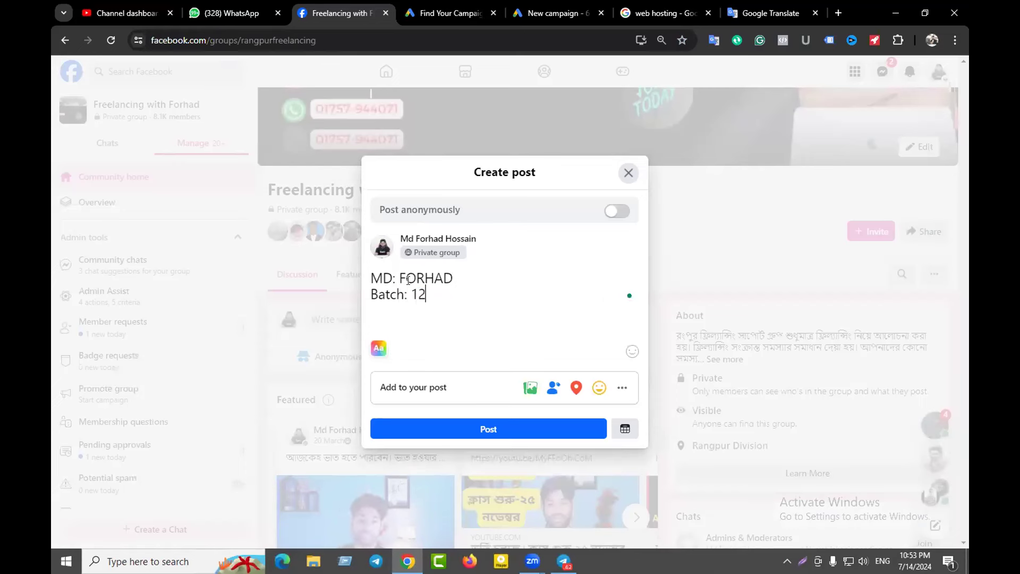
Step: Add a third line to the post draft reading "Topic: Google ads account create setup"
key("Return")
type("T")
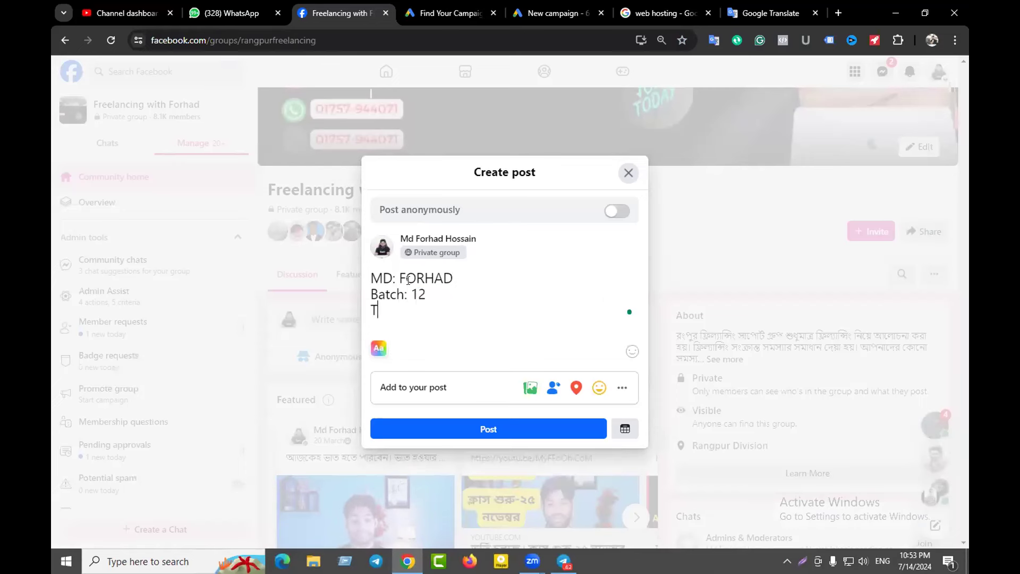
type("opic: ")
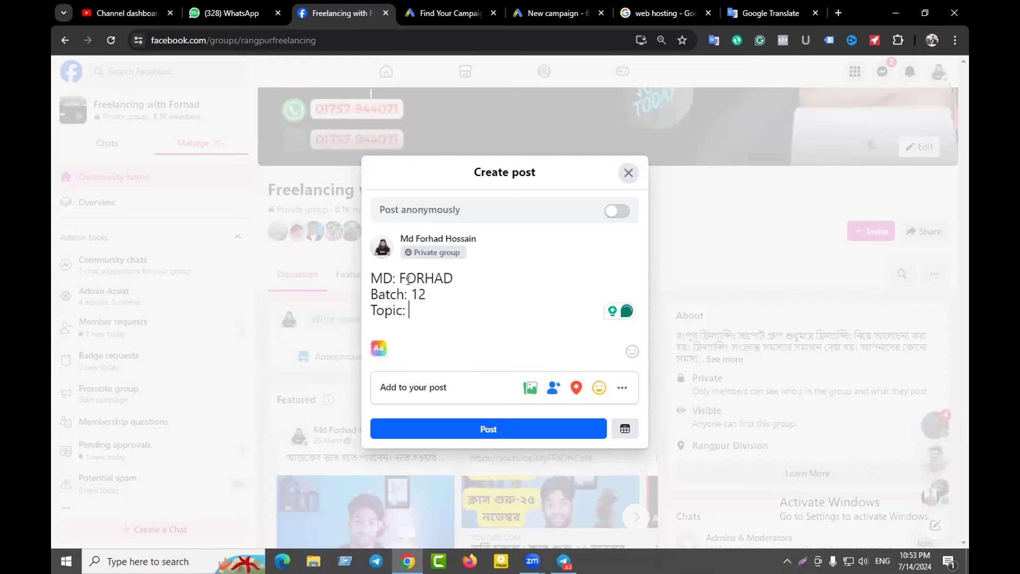
type("Google ads ")
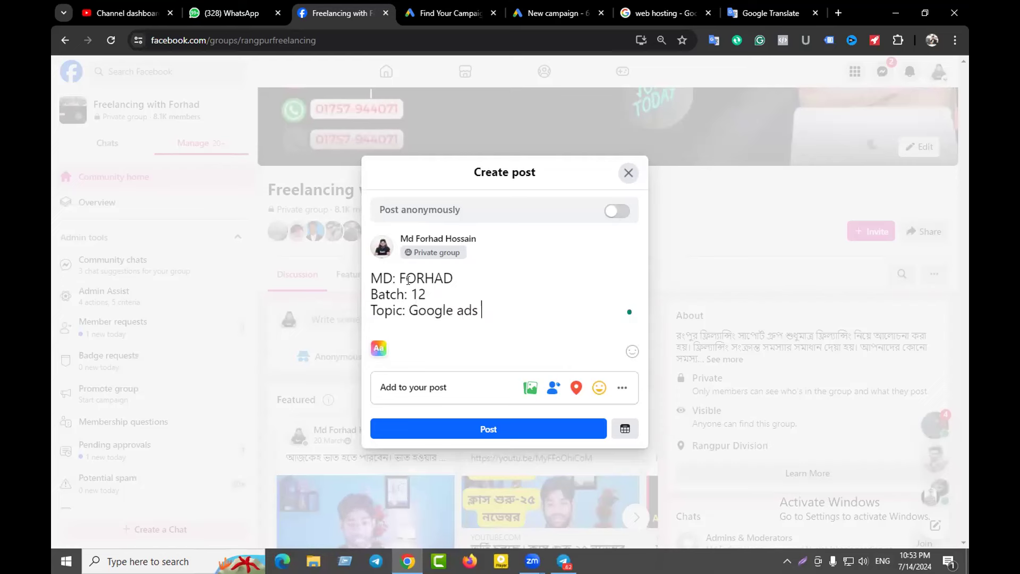
type("ac")
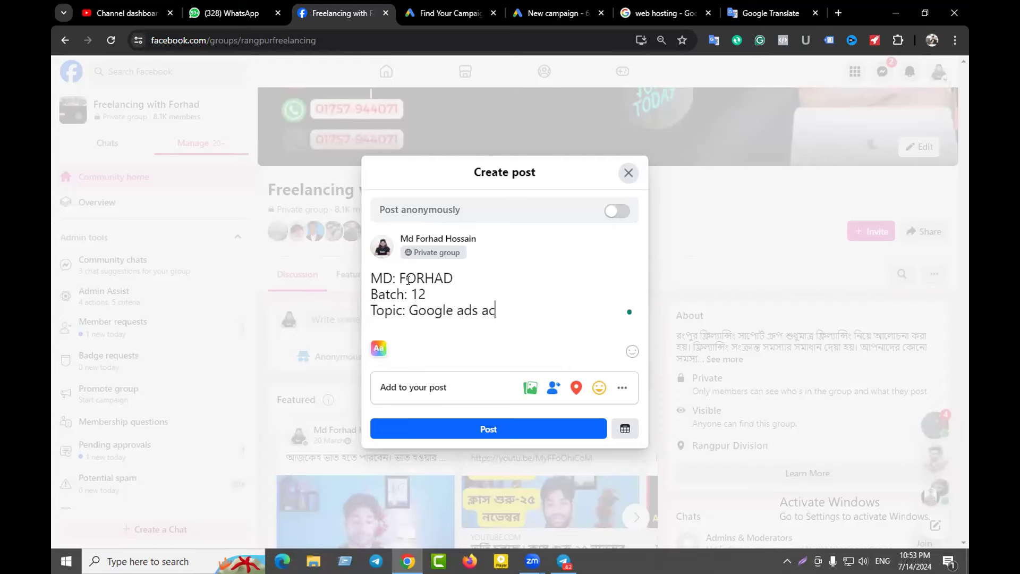
type("count")
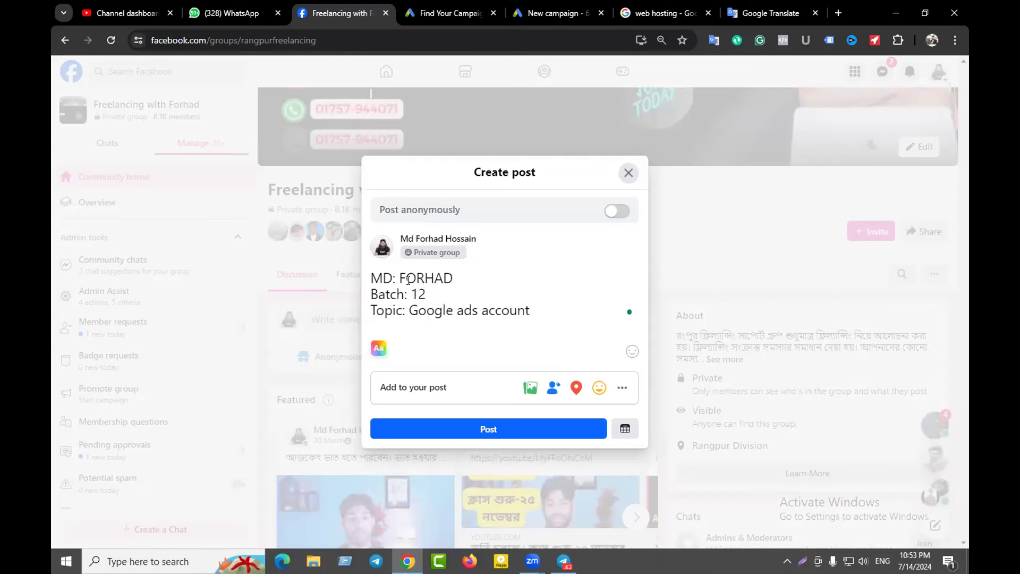
type(" create setup")
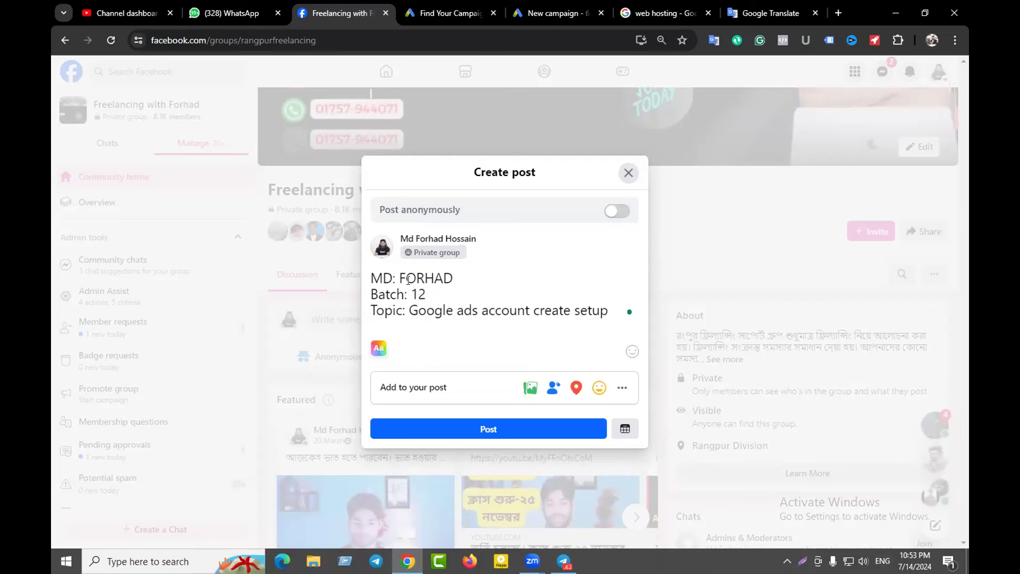
Step: Attach all screenshots from the Lightshot folder in Documents to the post draft, check them, and close the draft without publishing
left_click(529, 389)
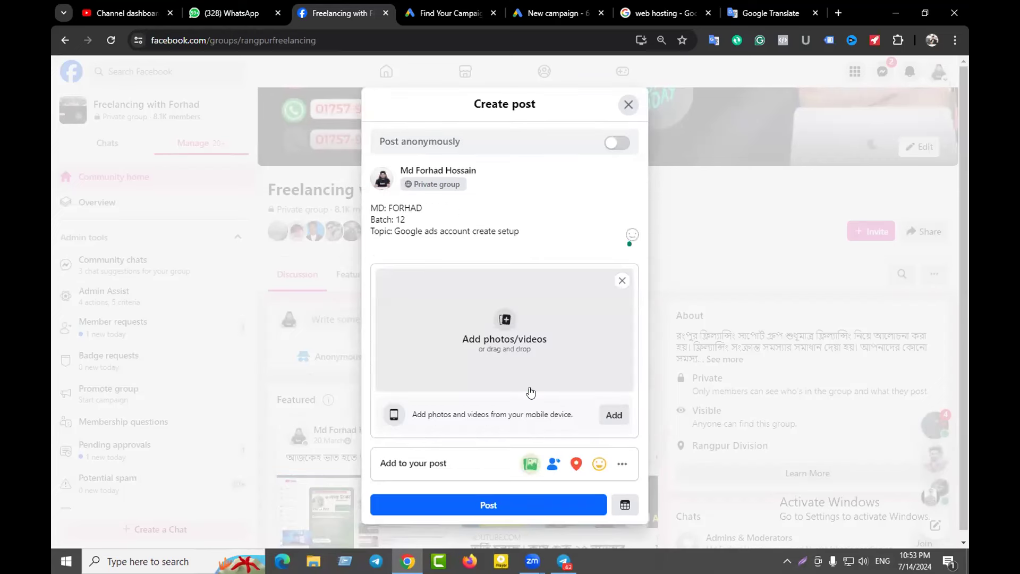
left_click(509, 328)
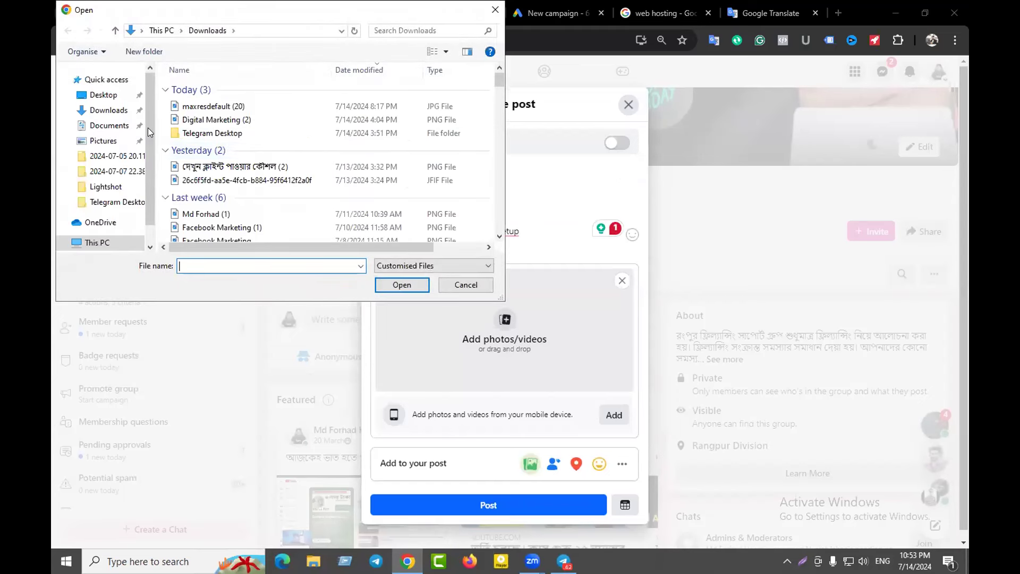
left_click(109, 125)
double_click(215, 97)
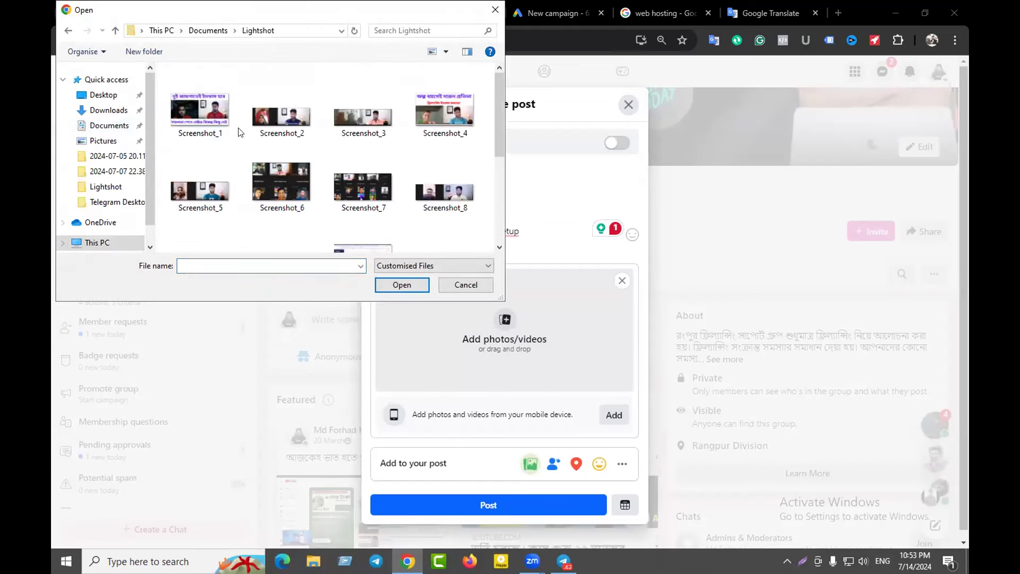
key("ctrl+a")
left_click(401, 285)
scroll(513, 335, "down", 1)
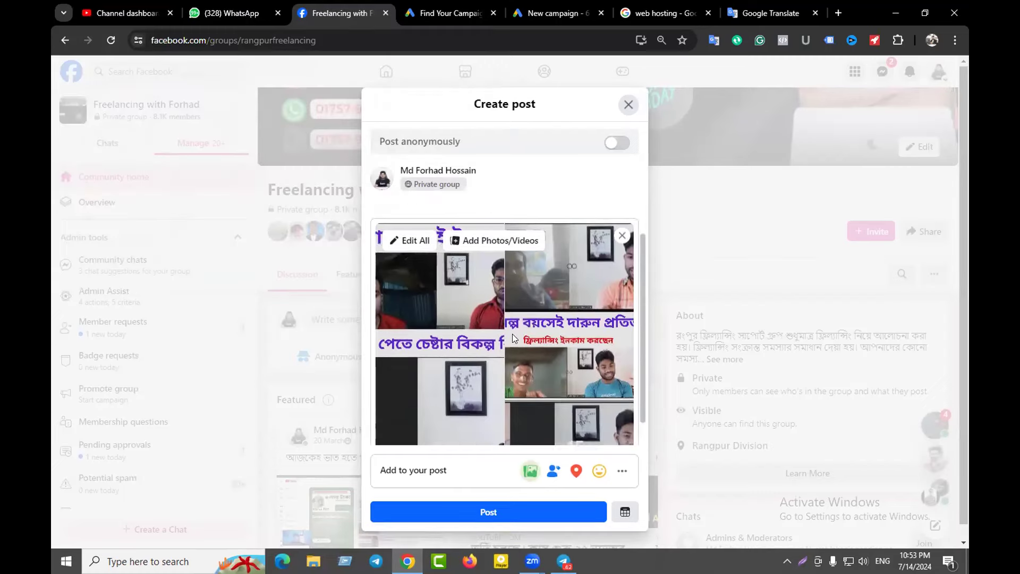
scroll(512, 334, "down", 2)
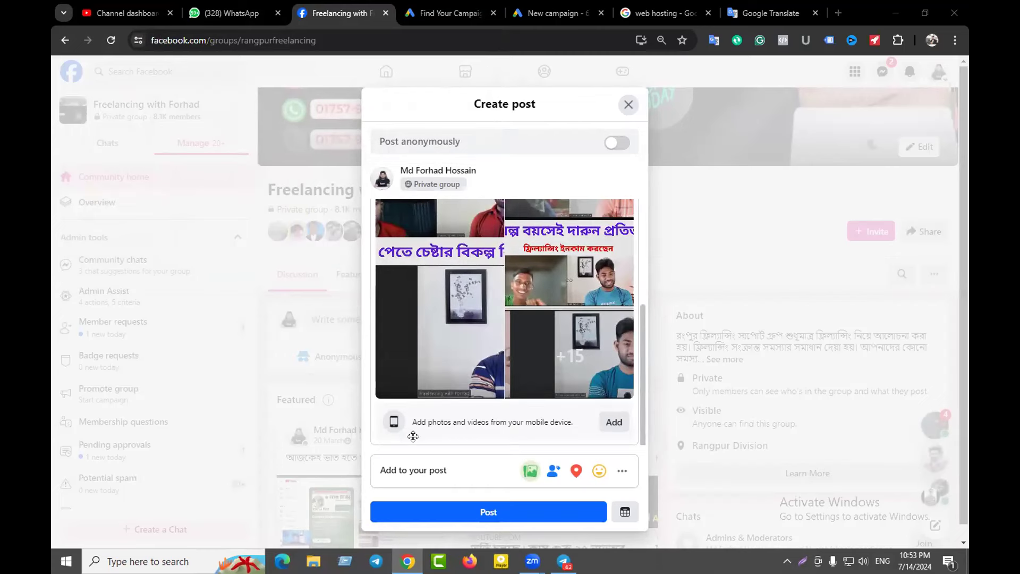
left_click(627, 104)
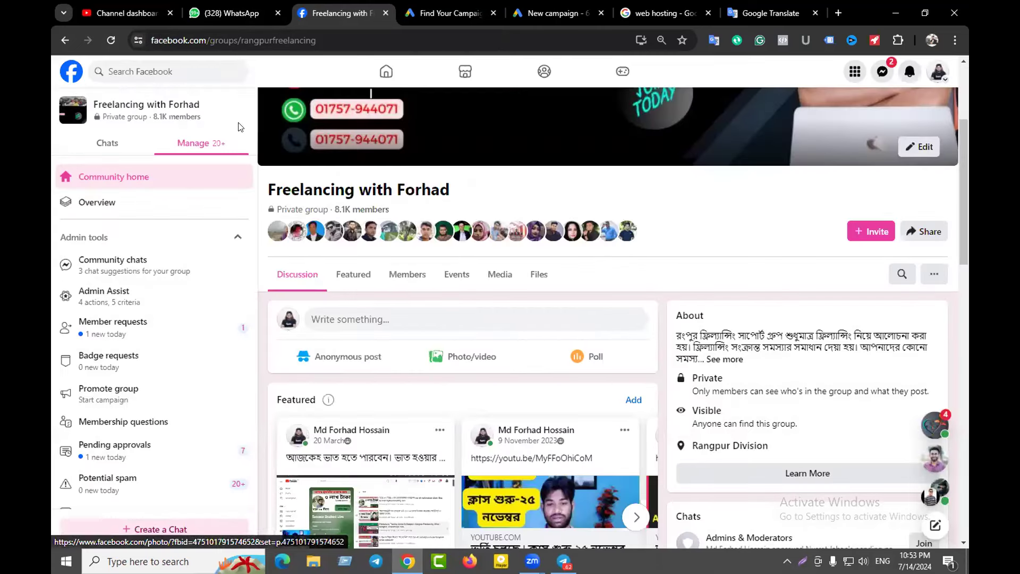
Step: Return to the Facebook home page and look through the feed posts
left_click(82, 71)
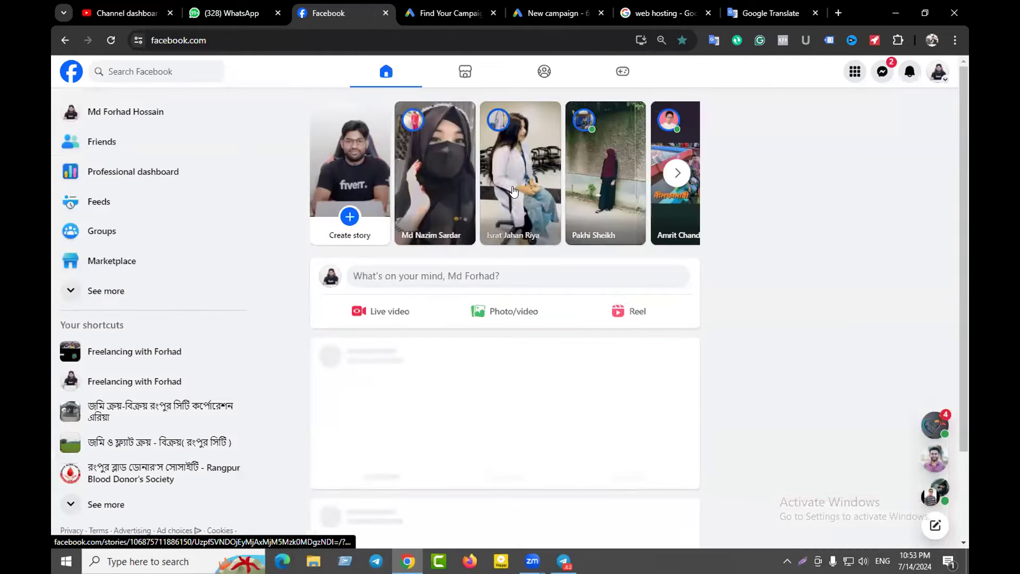
scroll(567, 317, "down", 7)
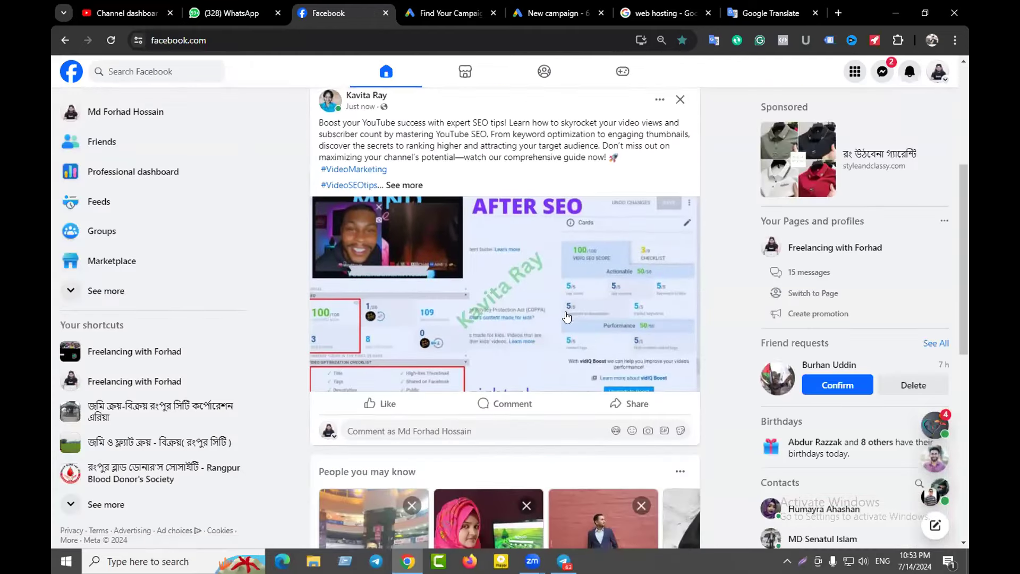
scroll(567, 317, "down", 6)
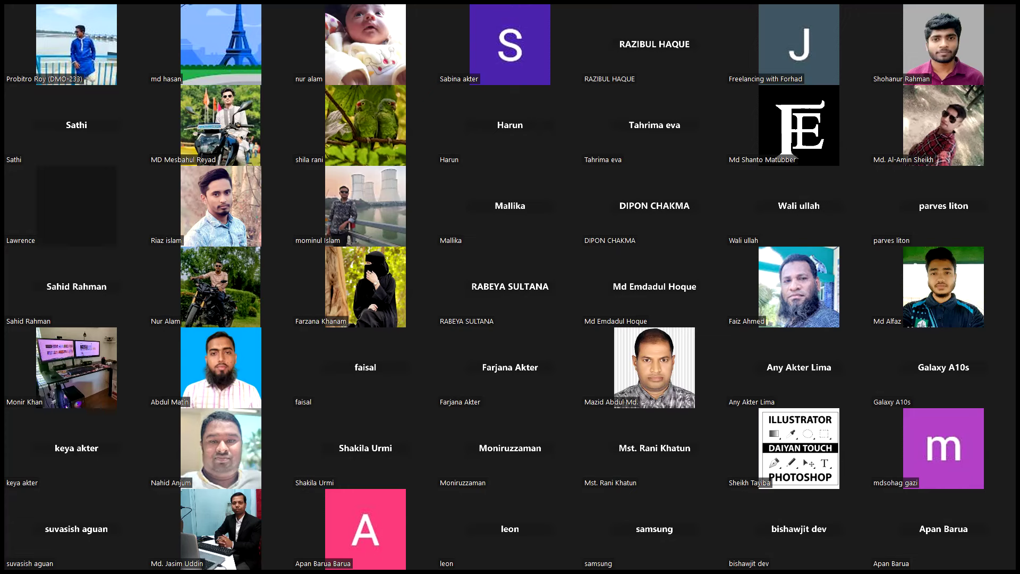
key("alt+Tab")
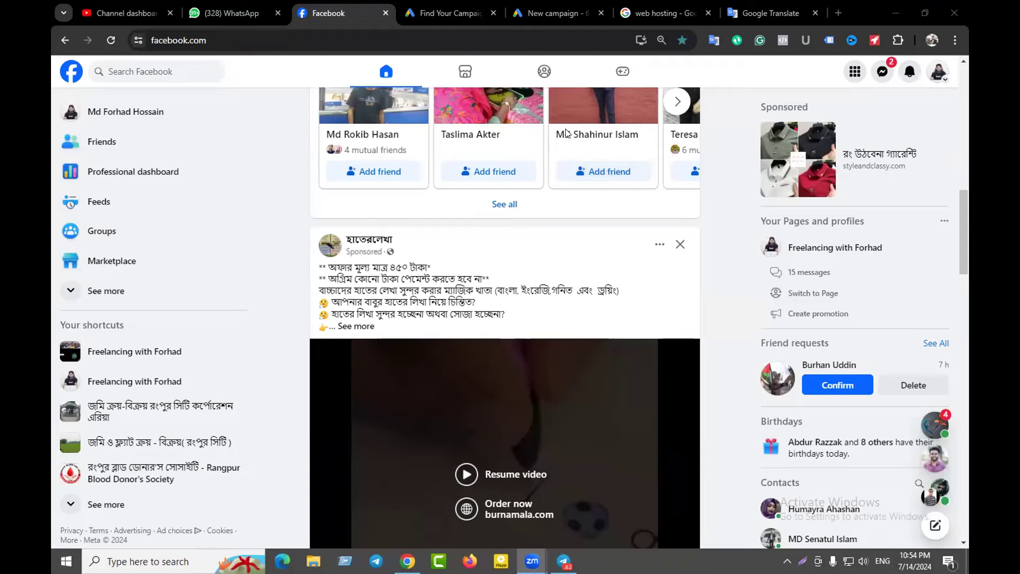
Step: Close the two open Google Ads pages in the browser
left_click(464, 10)
left_click(493, 13)
left_click(493, 13)
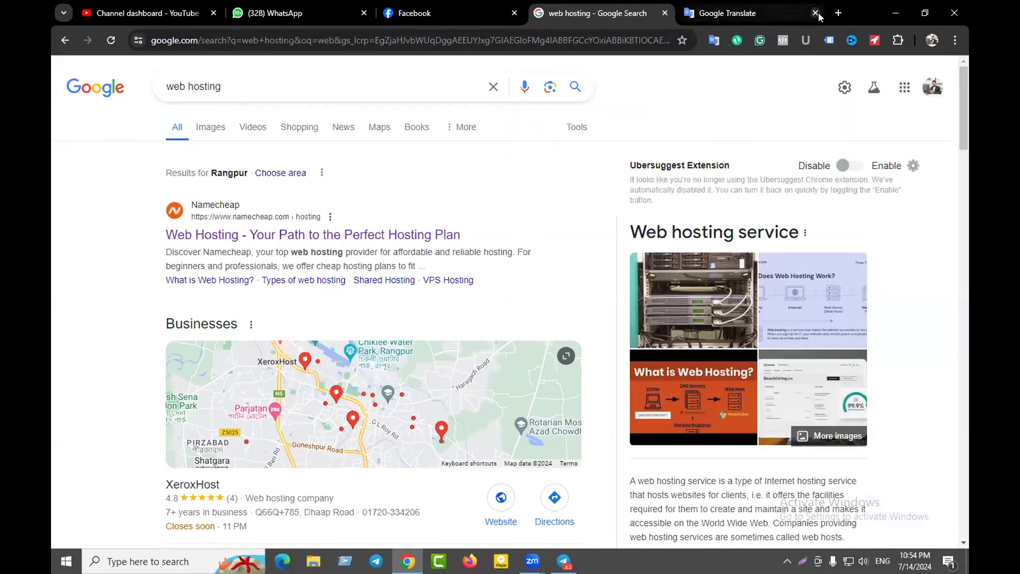
Step: Search for bdnews24 in a new browser tab, open the bangla.bdnews24.com site and dismiss its pop-up ad
left_click(838, 13)
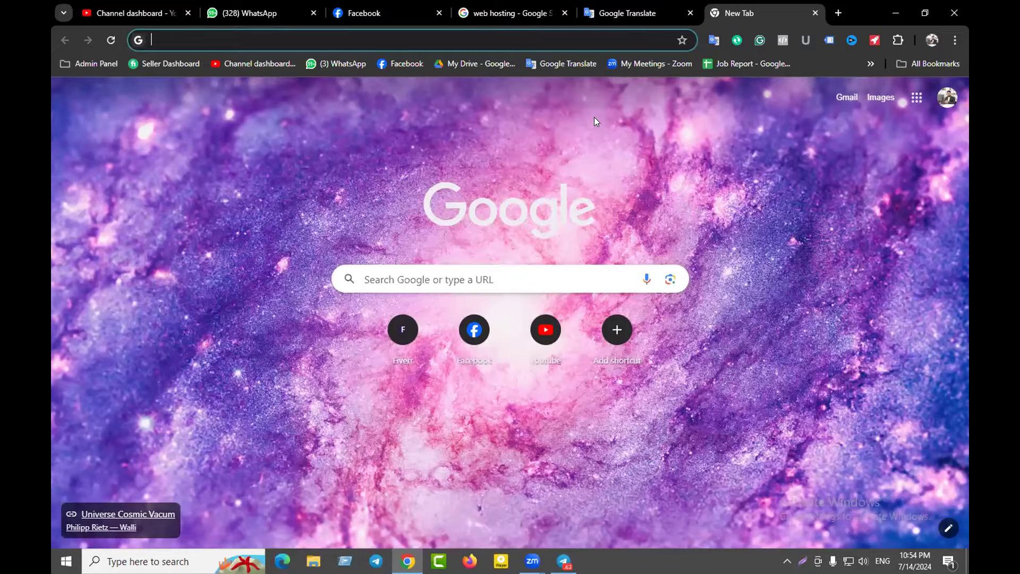
type("bd")
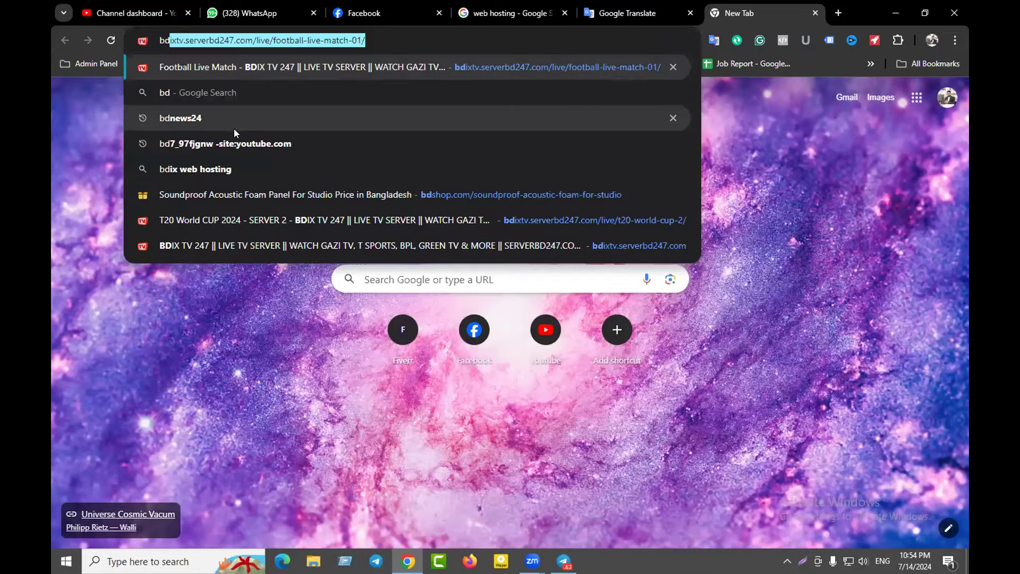
left_click(210, 123)
left_click(321, 198)
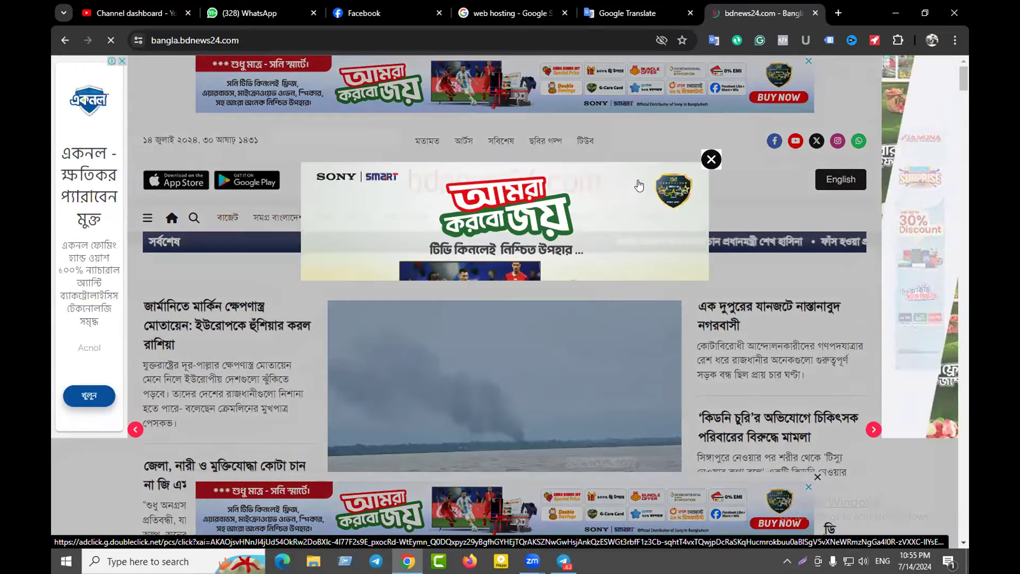
left_click(710, 159)
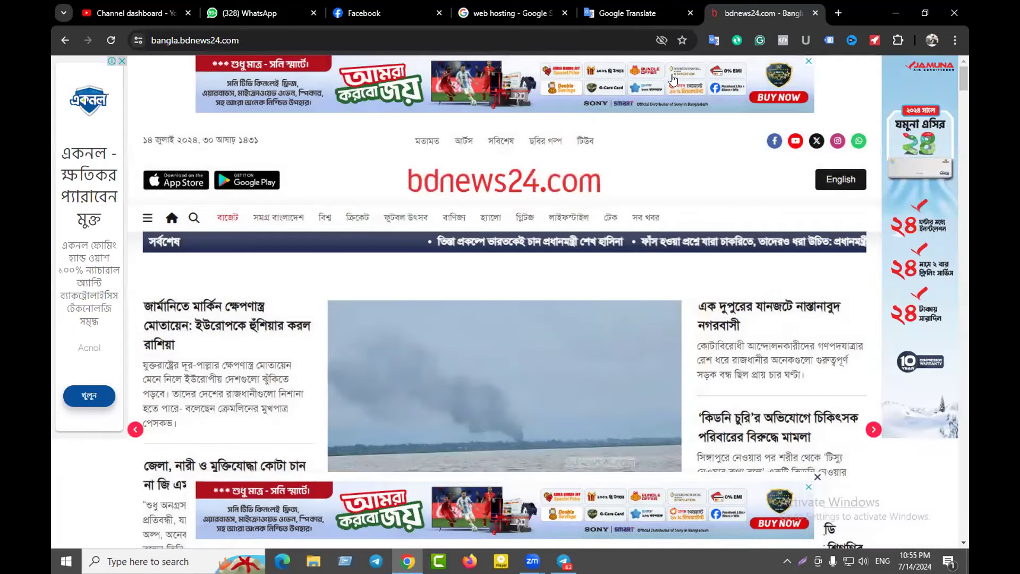
Step: Look at the Google results for web hosting and return to the bdnews24 page to compare the ad placements
left_click(507, 13)
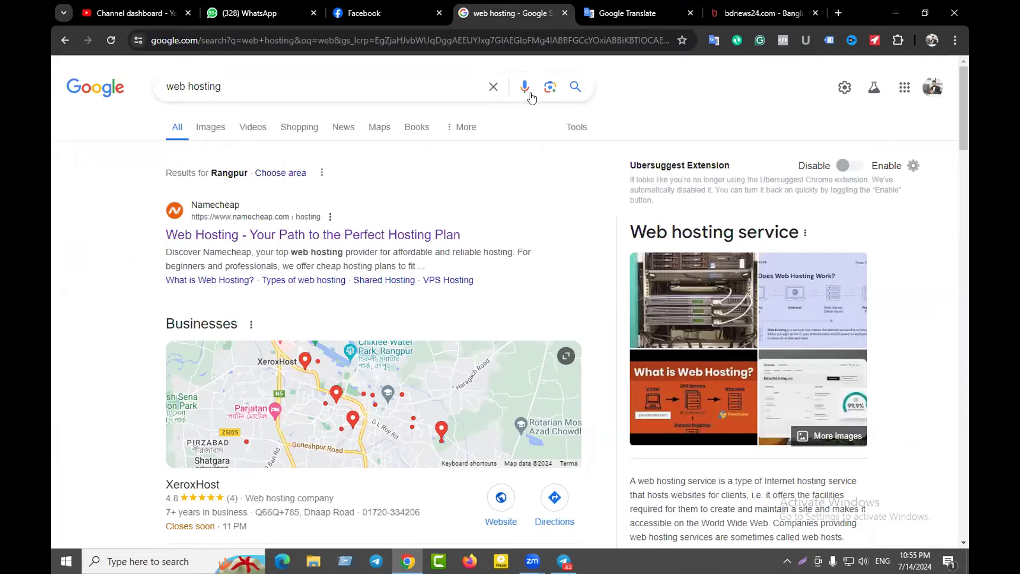
left_click(760, 13)
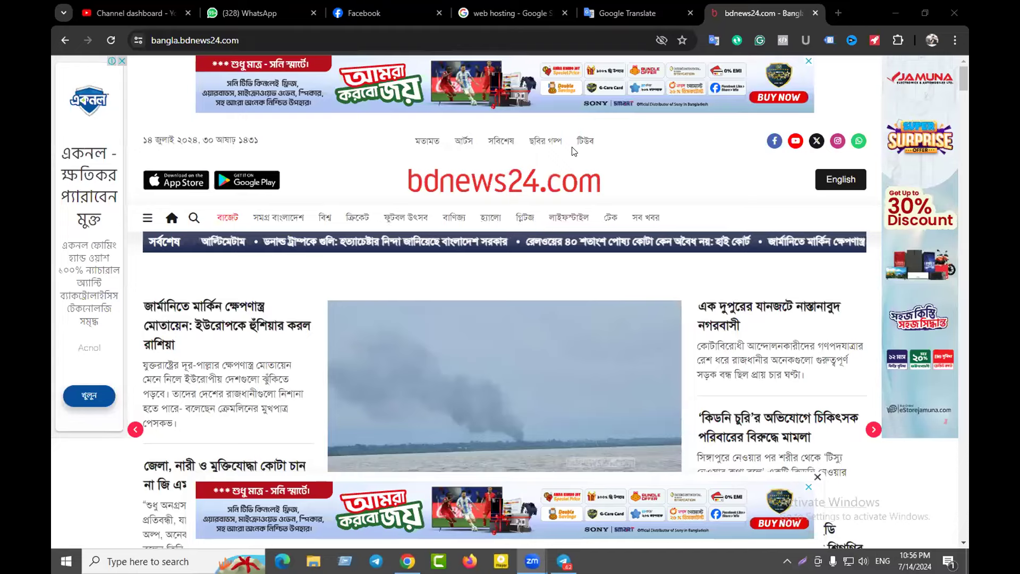
Step: Dismiss the Facebook notification covering the ad preview on the shared Google Ads campaign page
left_click(838, 13)
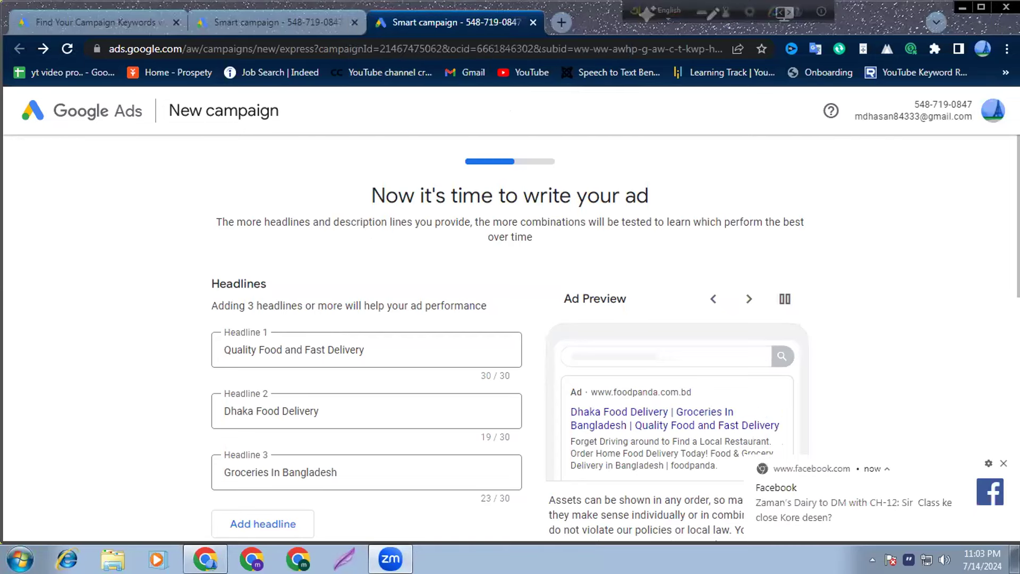
left_click(997, 461)
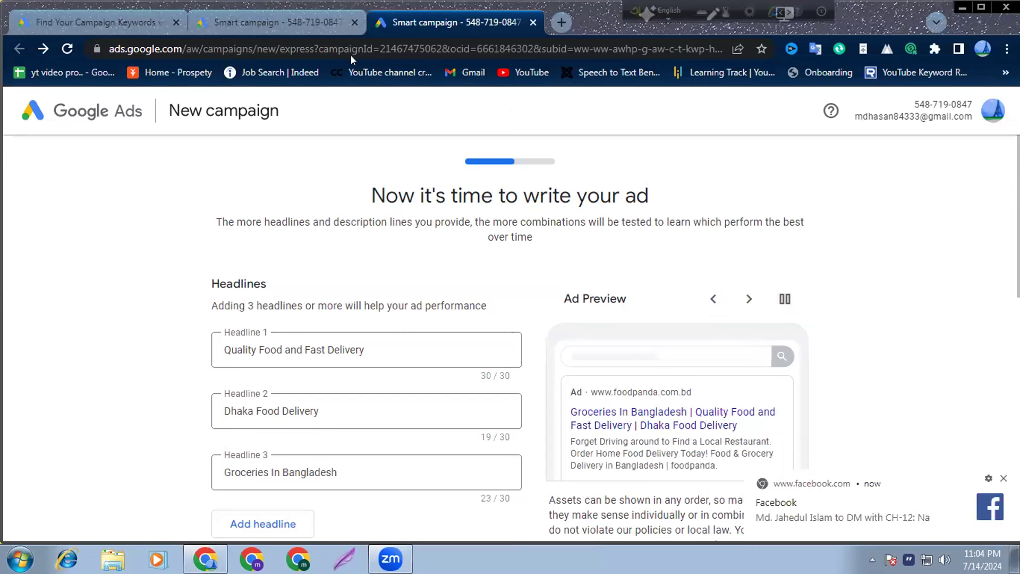
Step: Close the two Smart campaign pages and launch Keyword Planner again from its landing page
left_click(531, 23)
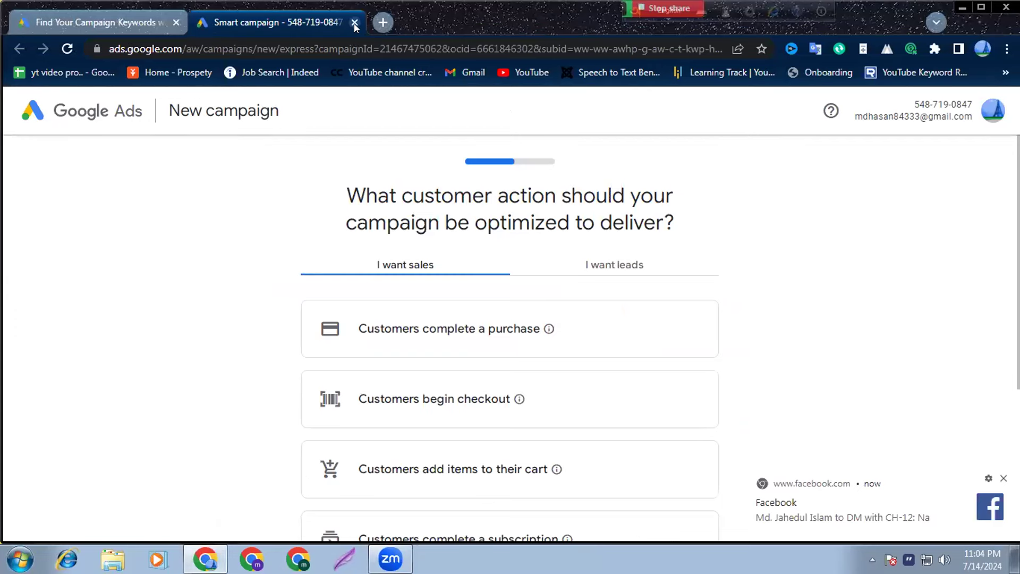
left_click(354, 23)
mouse_move(222, 110)
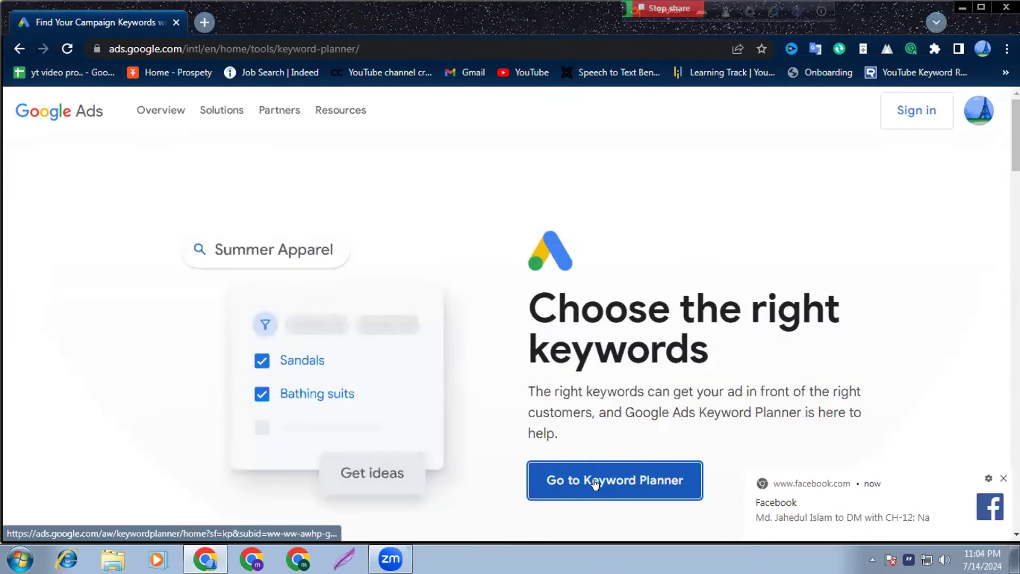
left_click(596, 480)
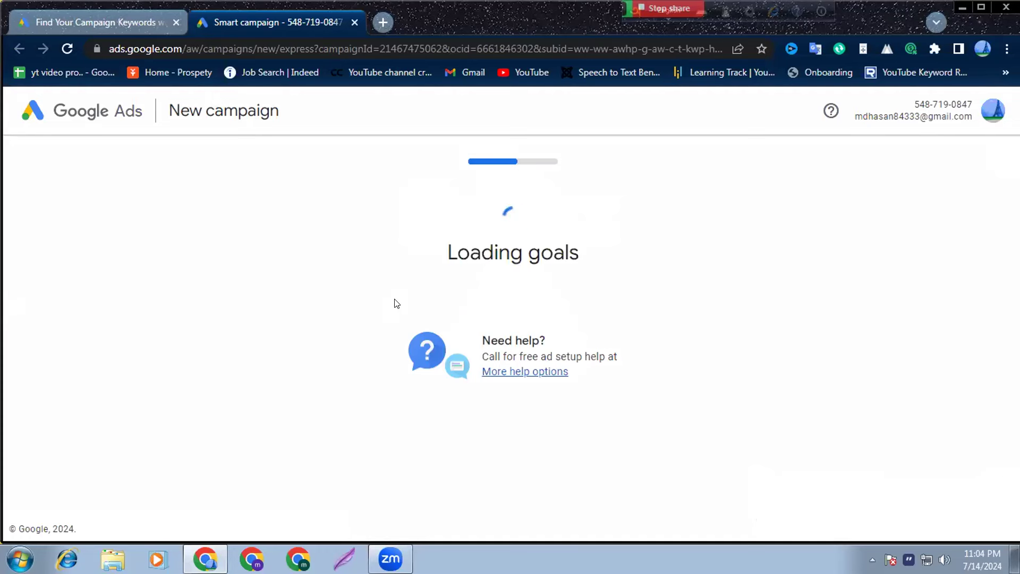
scroll(412, 432, "down", 4)
scroll(437, 428, "up", 4)
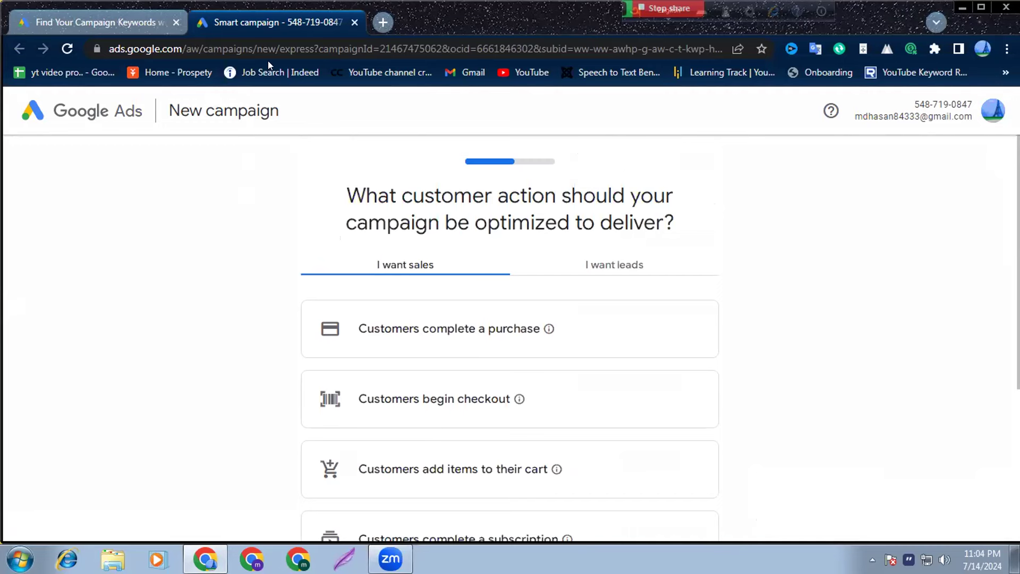
Step: Check the signed-in account's details on the Keyword Planner landing page and look through the page down to its getting-started section
left_click(127, 20)
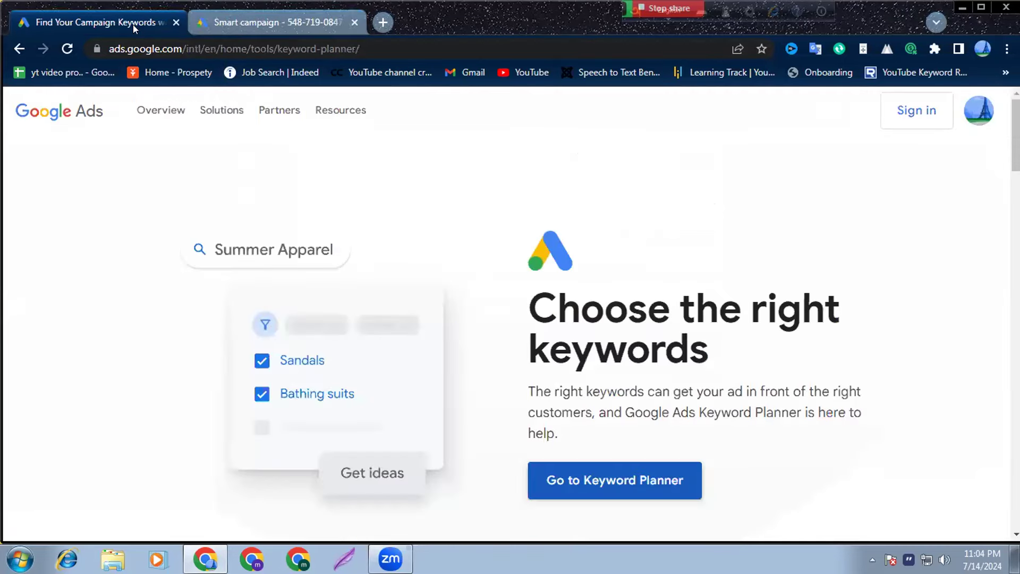
left_click(980, 111)
scroll(816, 308, "down", 1)
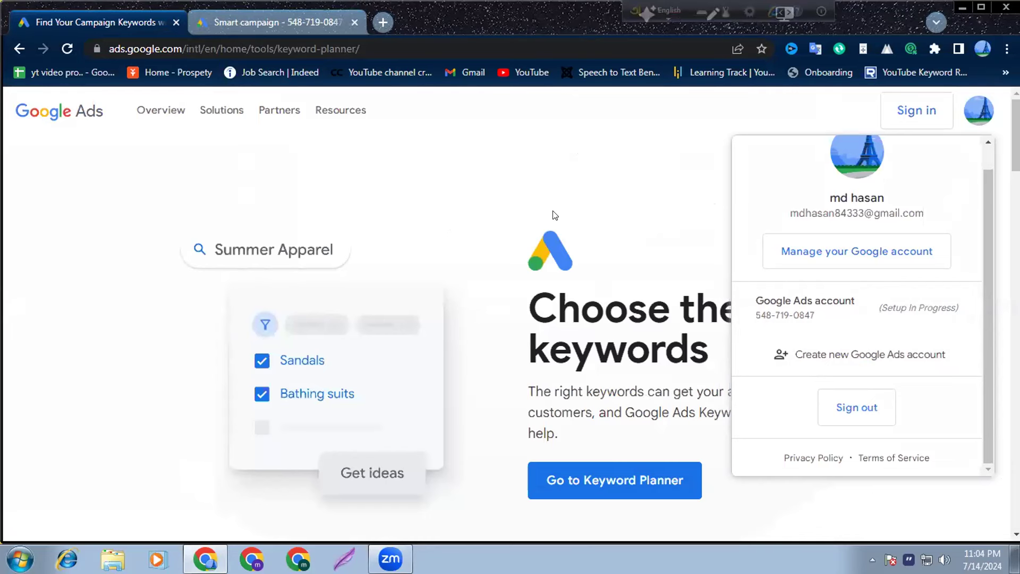
left_click(510, 221)
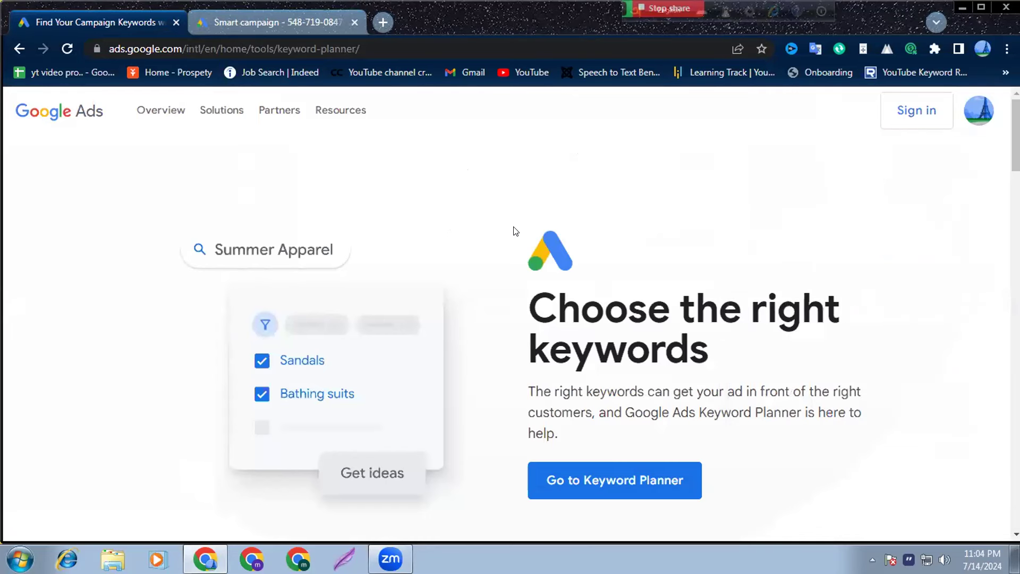
scroll(542, 279, "down", 3)
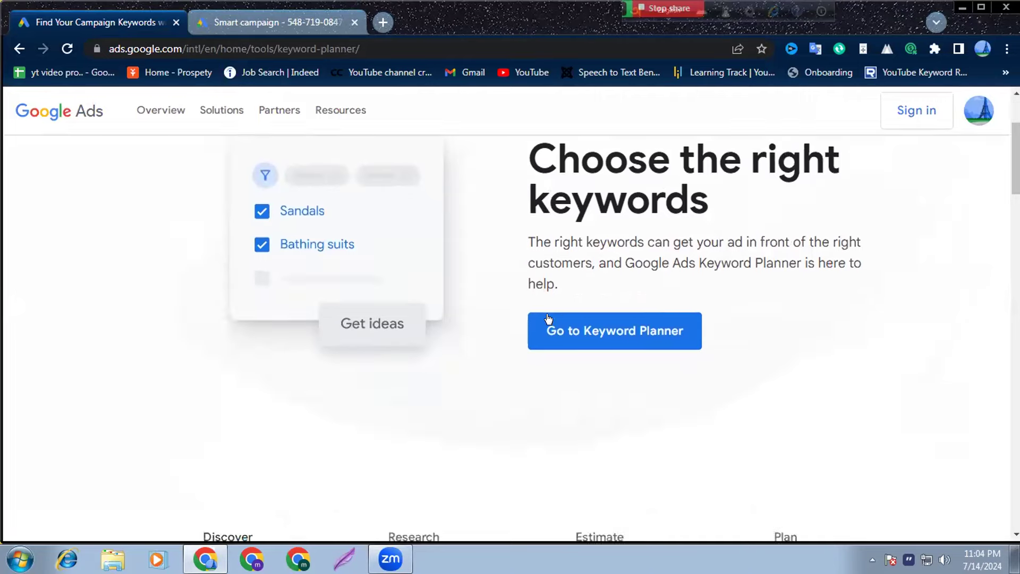
scroll(549, 319, "down", 15)
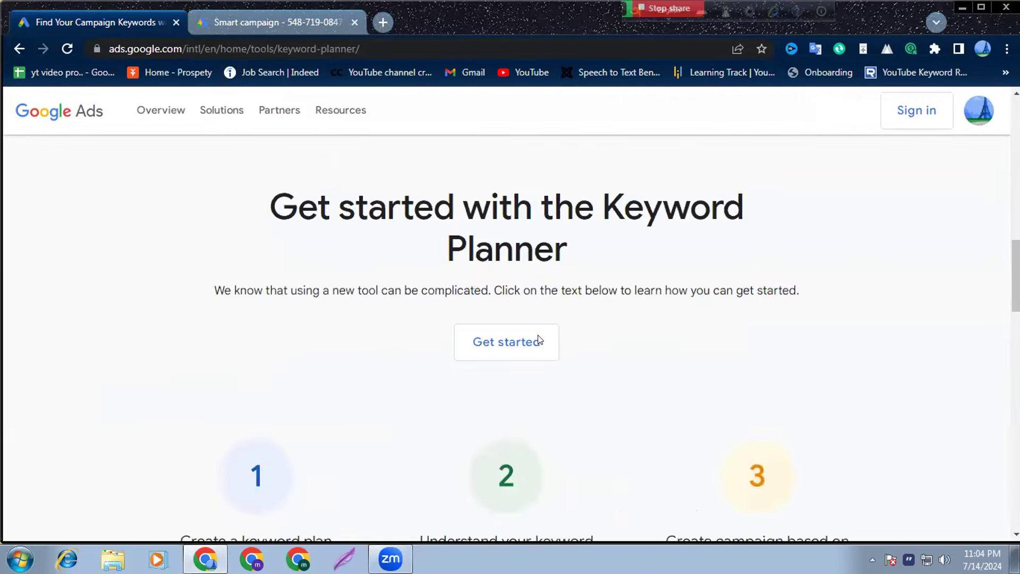